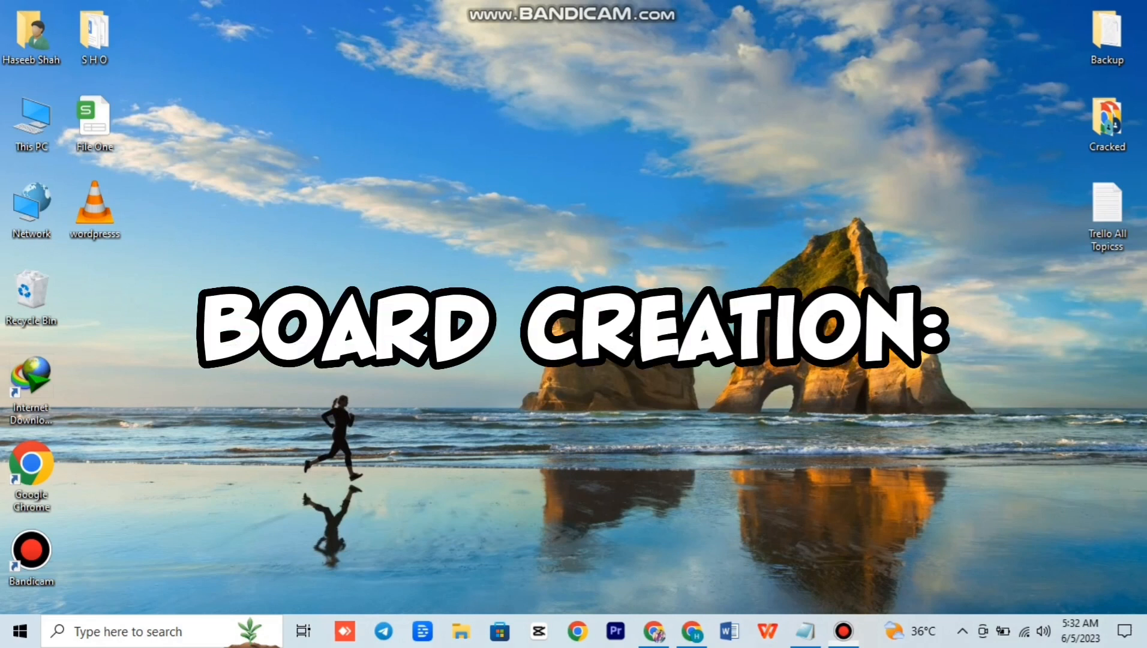
right_click(723, 186)
click(768, 235)
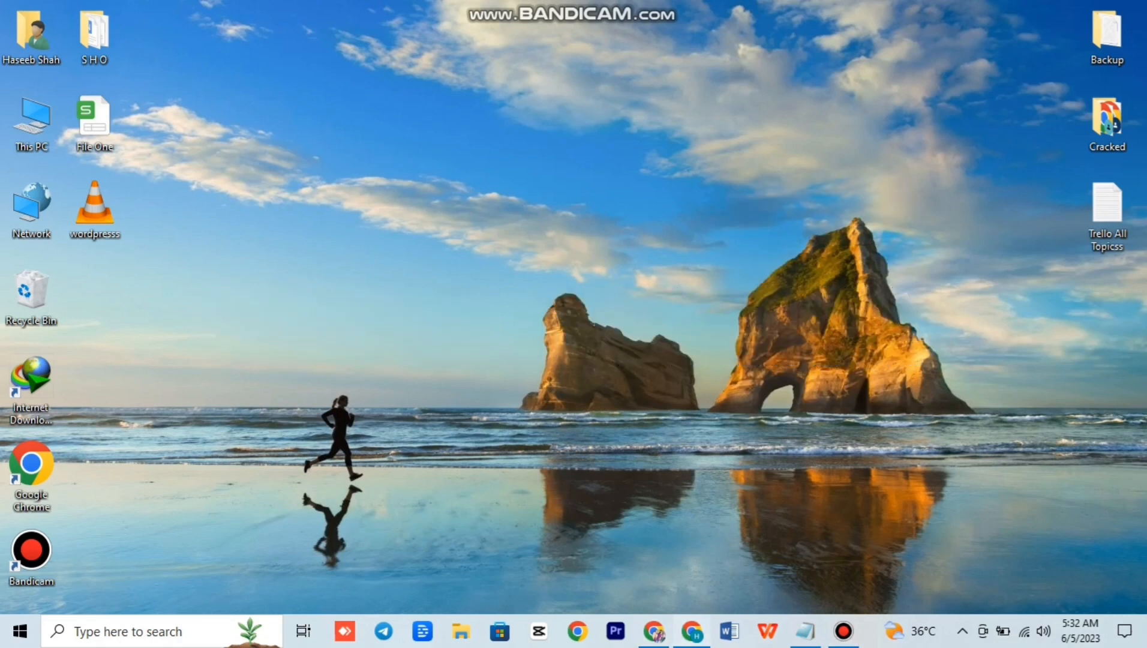
Switch to the Chrome browser and open trello.com
click(692, 631)
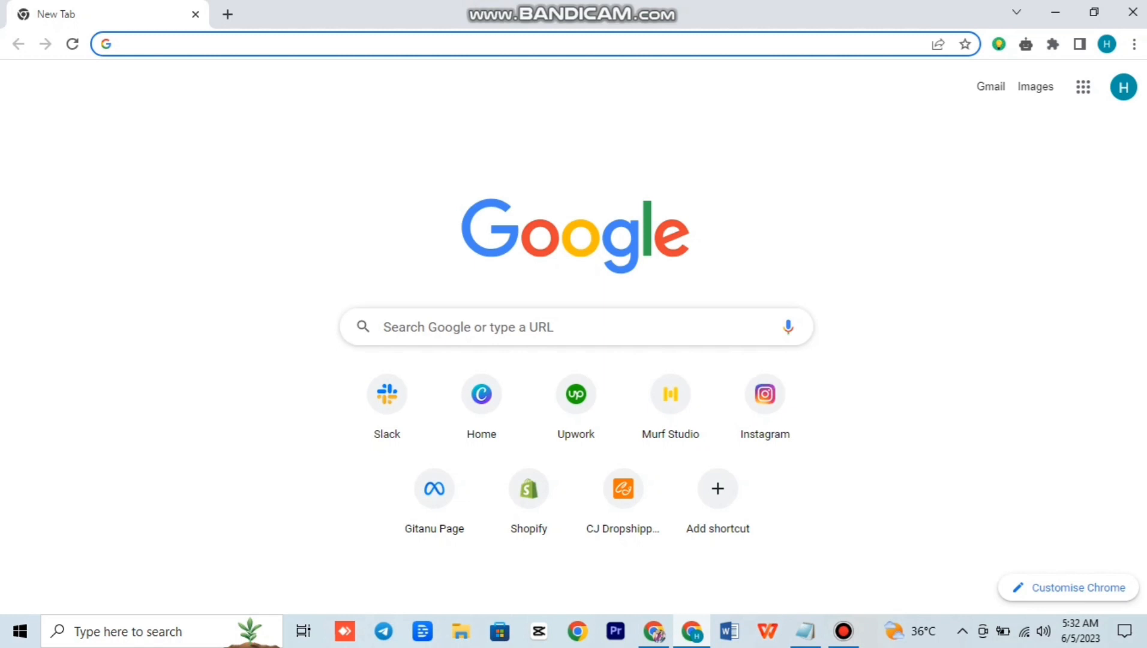
text(t)
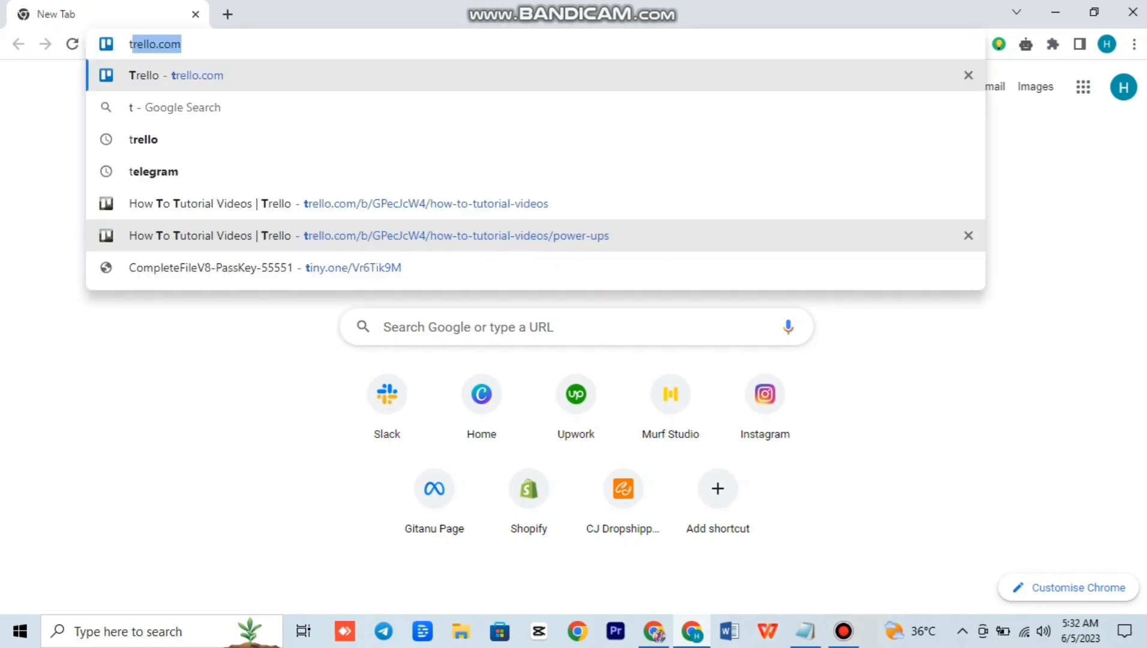
key(Return)
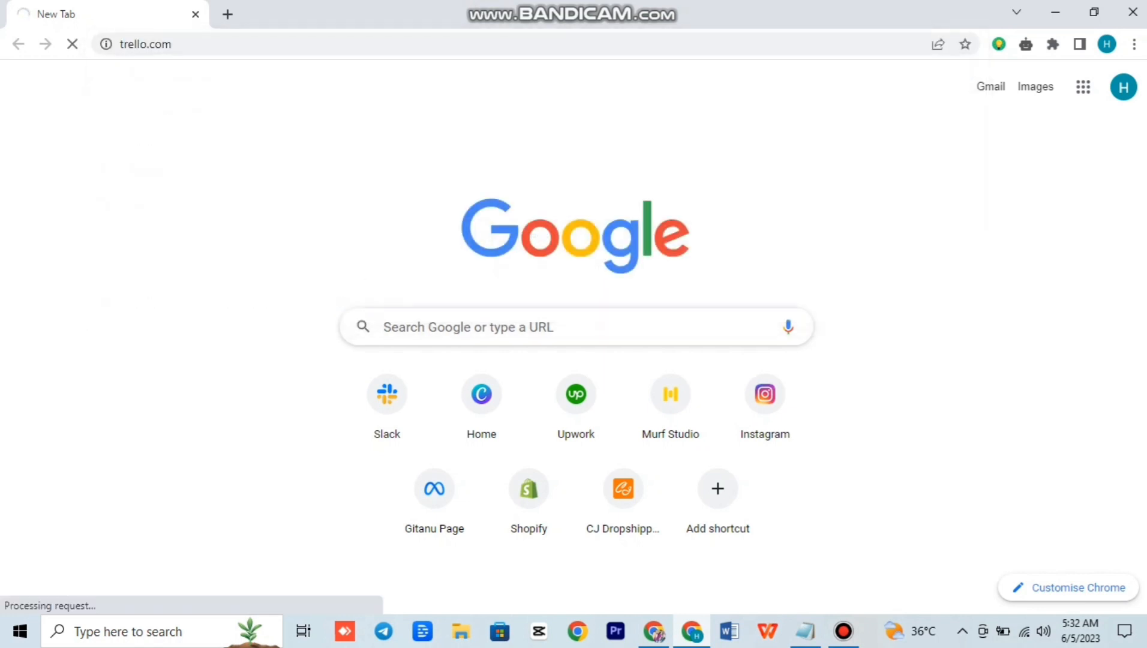
Create a new board titled "HS Services" in the HS Services workspace
click(446, 77)
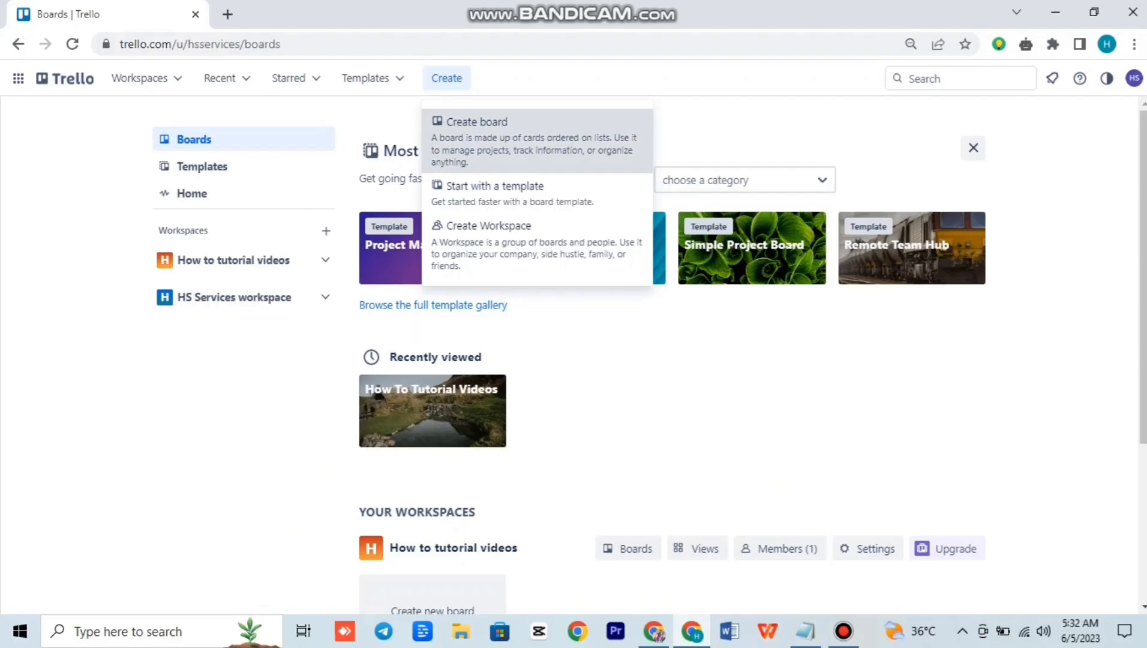
click(390, 260)
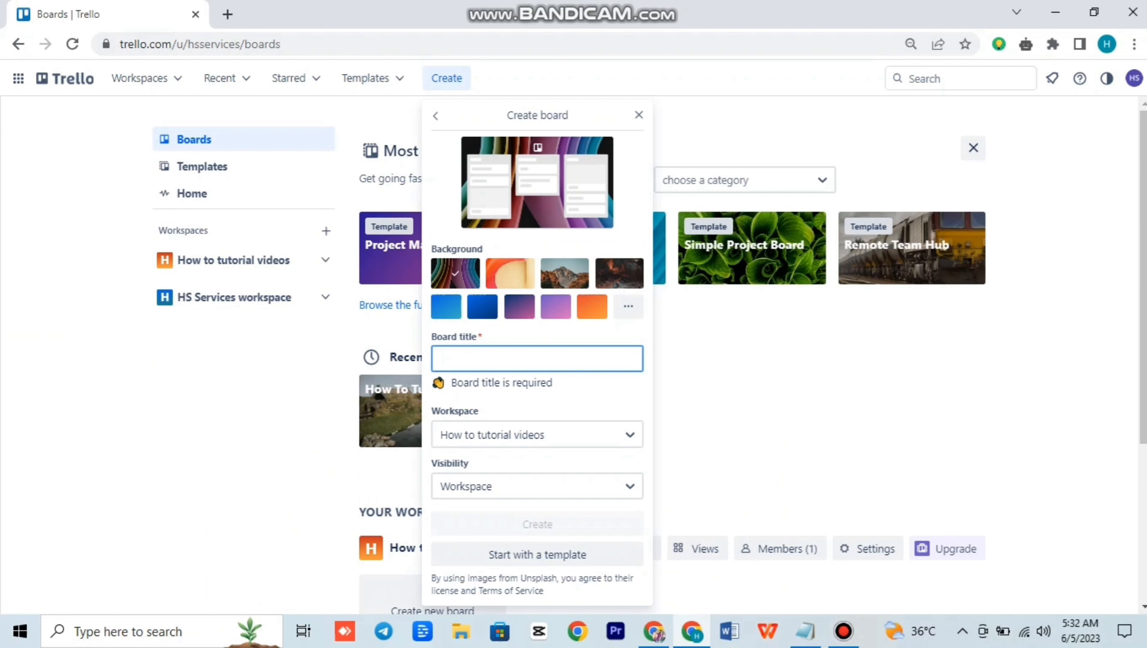
text(HS Se)
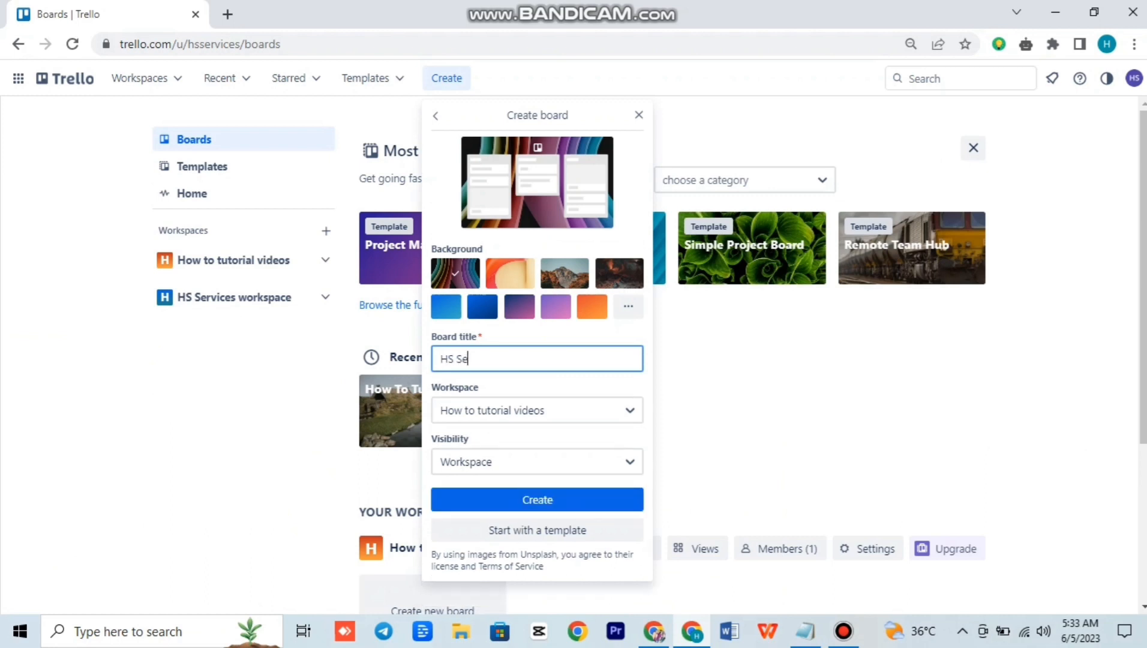
text(rvices)
click(537, 410)
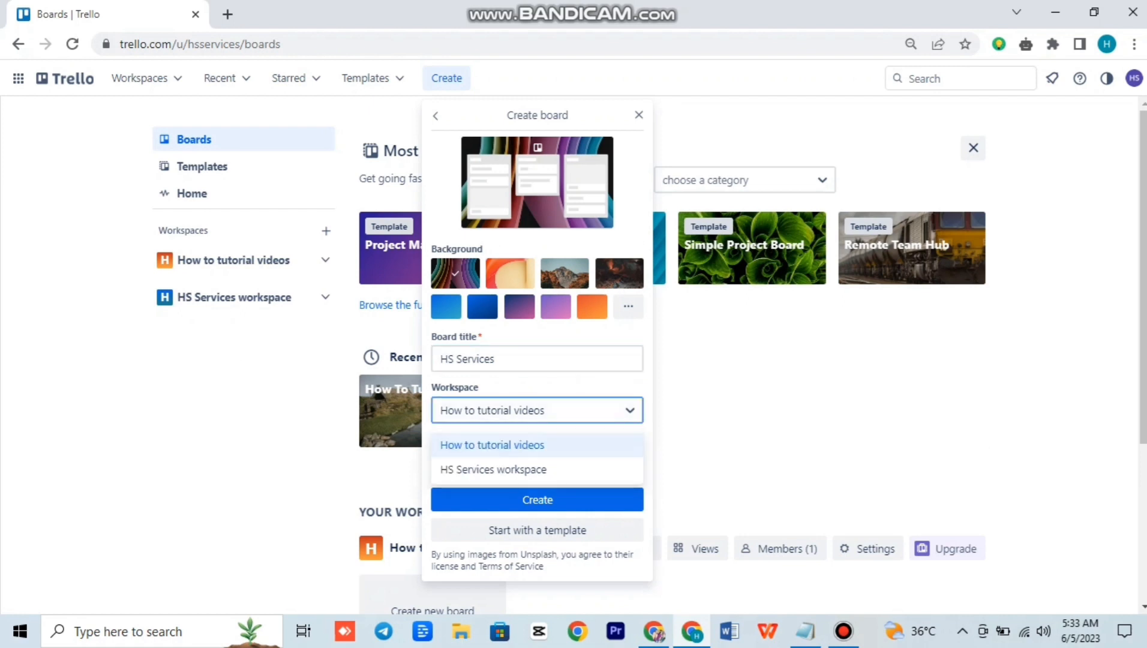
click(537, 469)
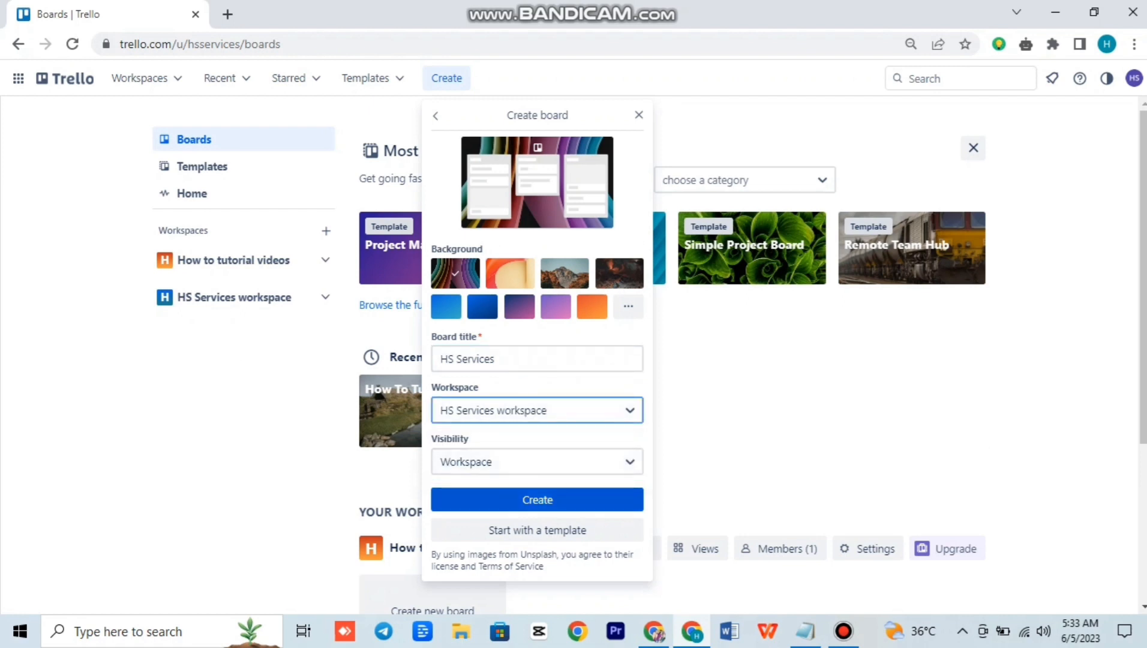
click(537, 499)
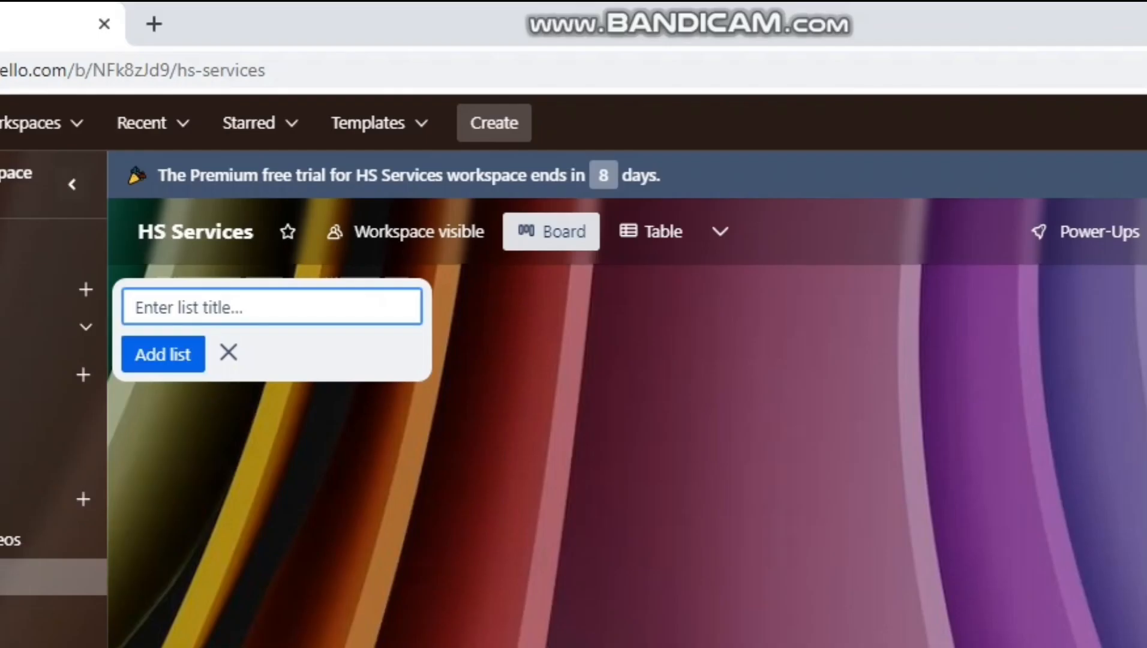
Add a first list titled "Put Your List Title Here" to the board
text(Put YourL)
key(BackSpace)
text(Lis)
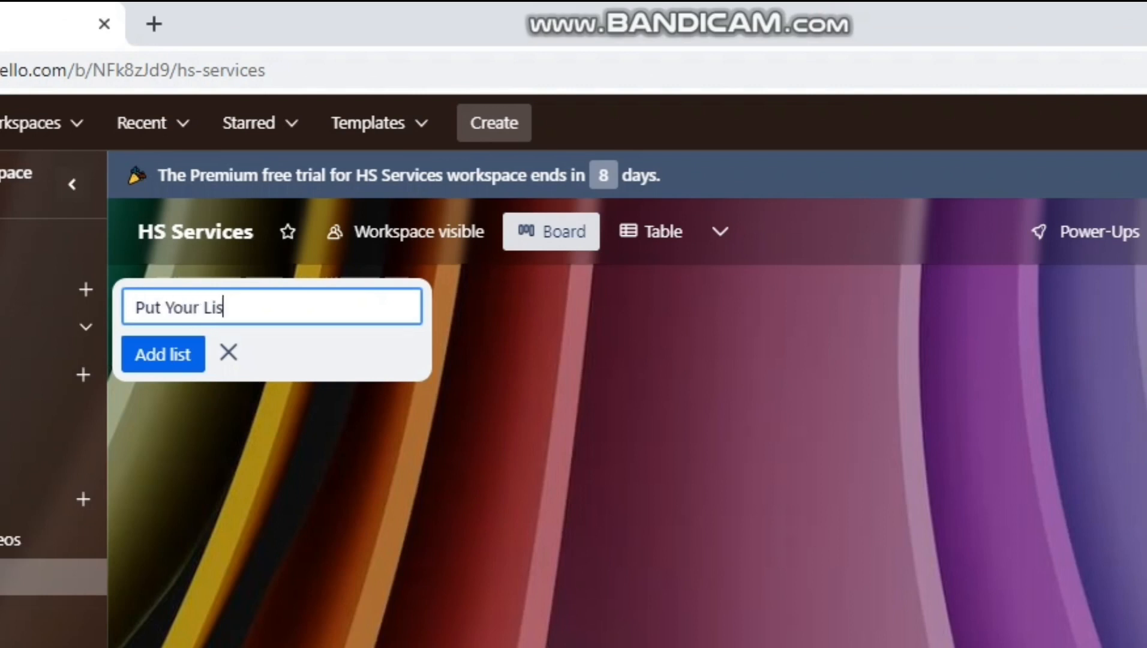
text(t Title Here)
key(Return)
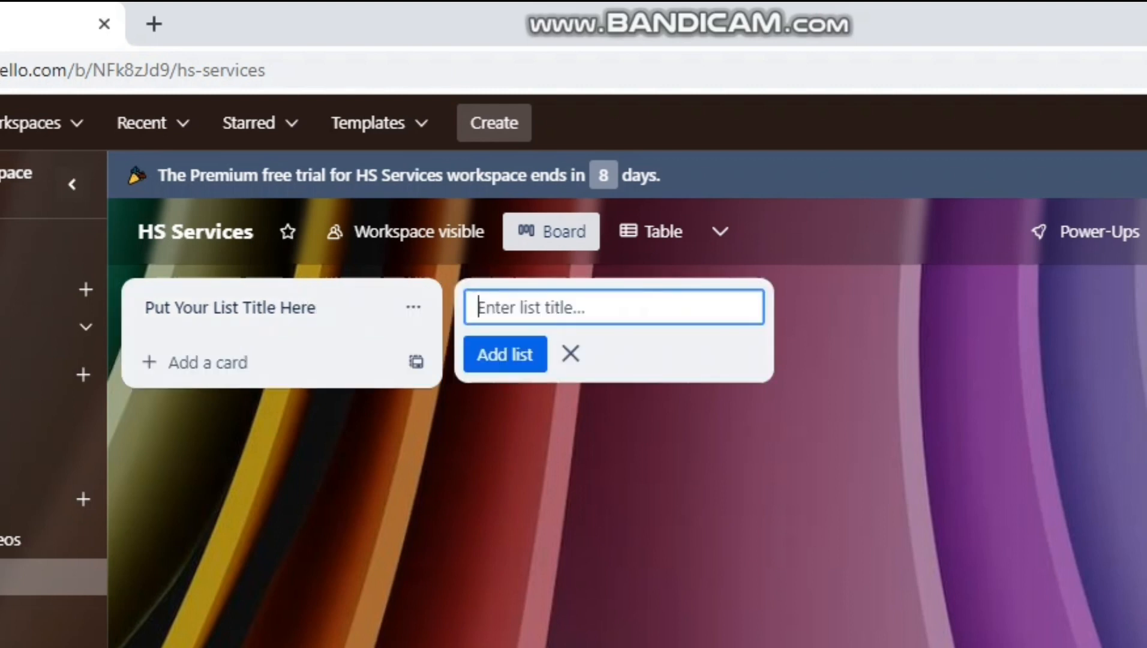
Add a second list titled "You Can Customize Manually" to the board
text(You Can Cut)
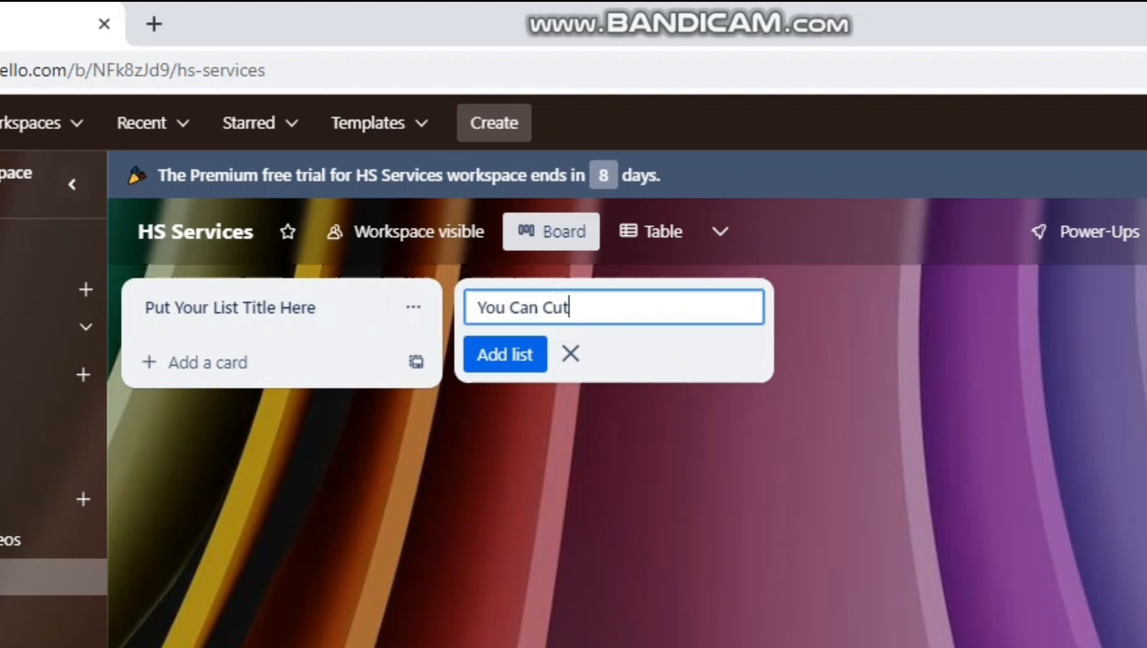
key(BackSpace)
text(stomize Man)
key(BackSpace)
text(anula)
key(BackSpace)
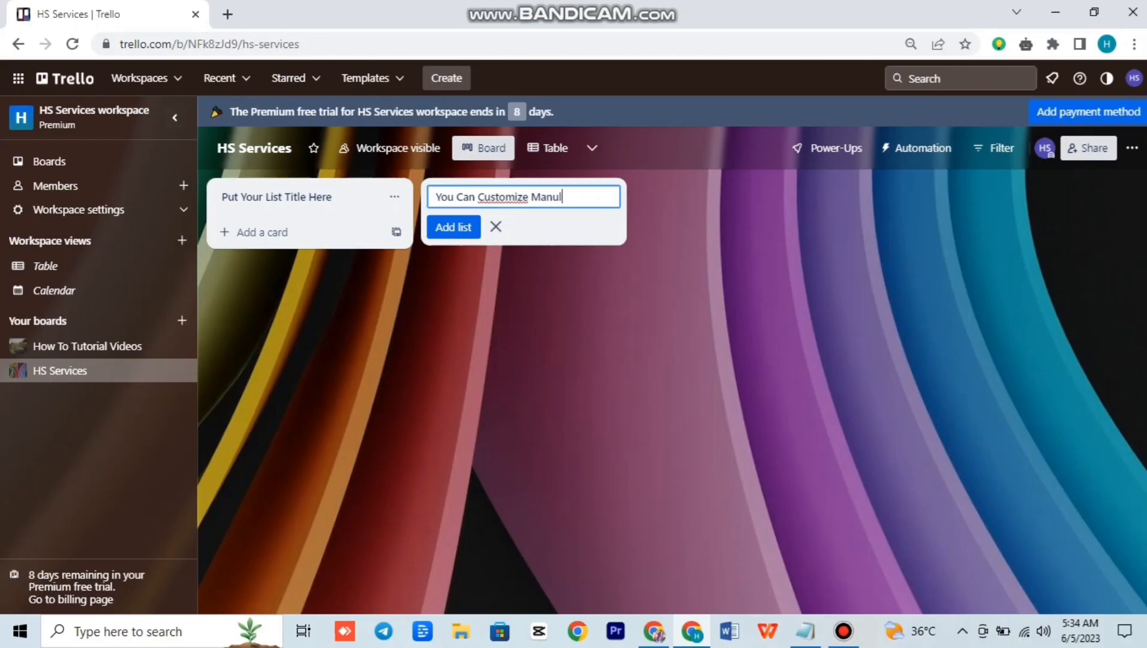
text(ly)
key(Return)
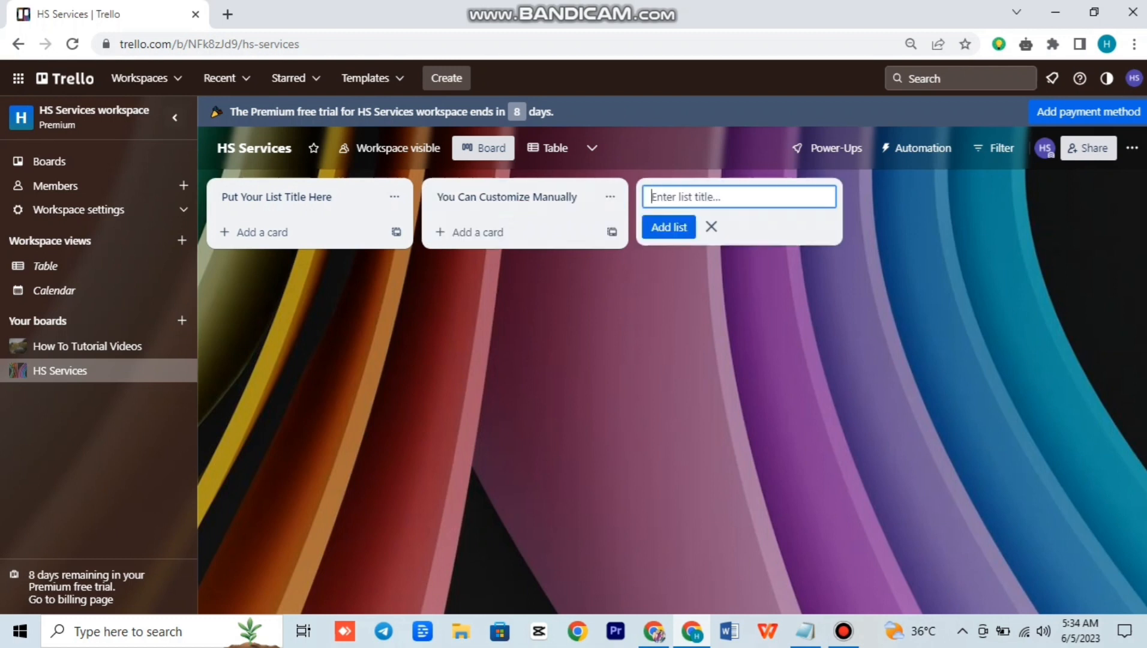
click(610, 196)
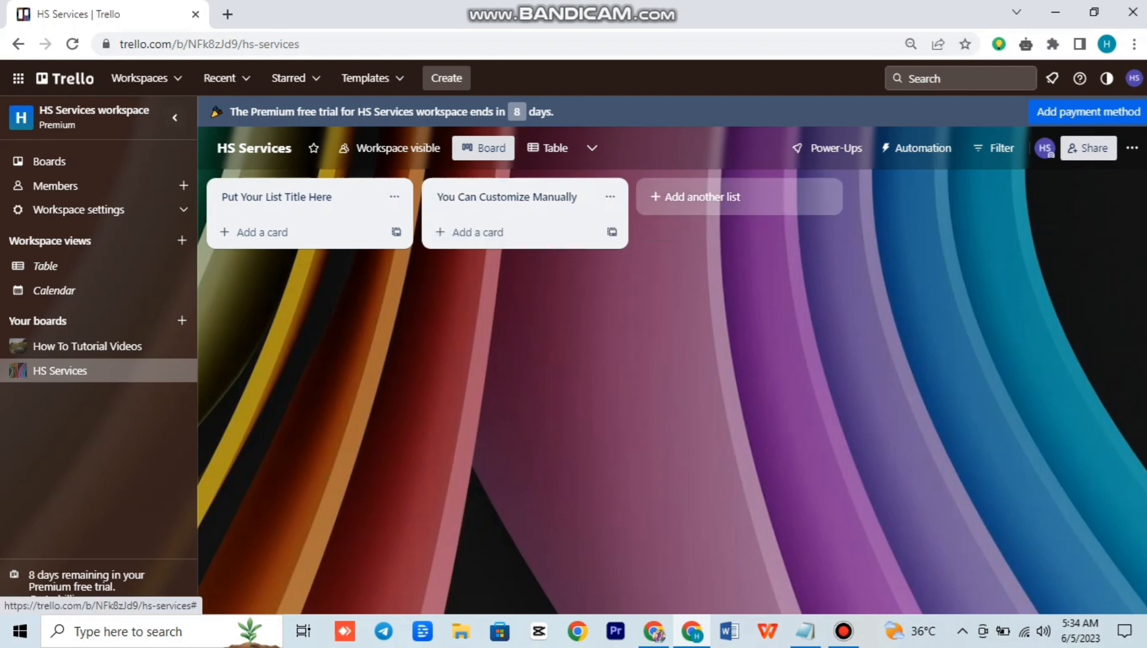
click(610, 197)
click(812, 229)
click(703, 196)
click(712, 226)
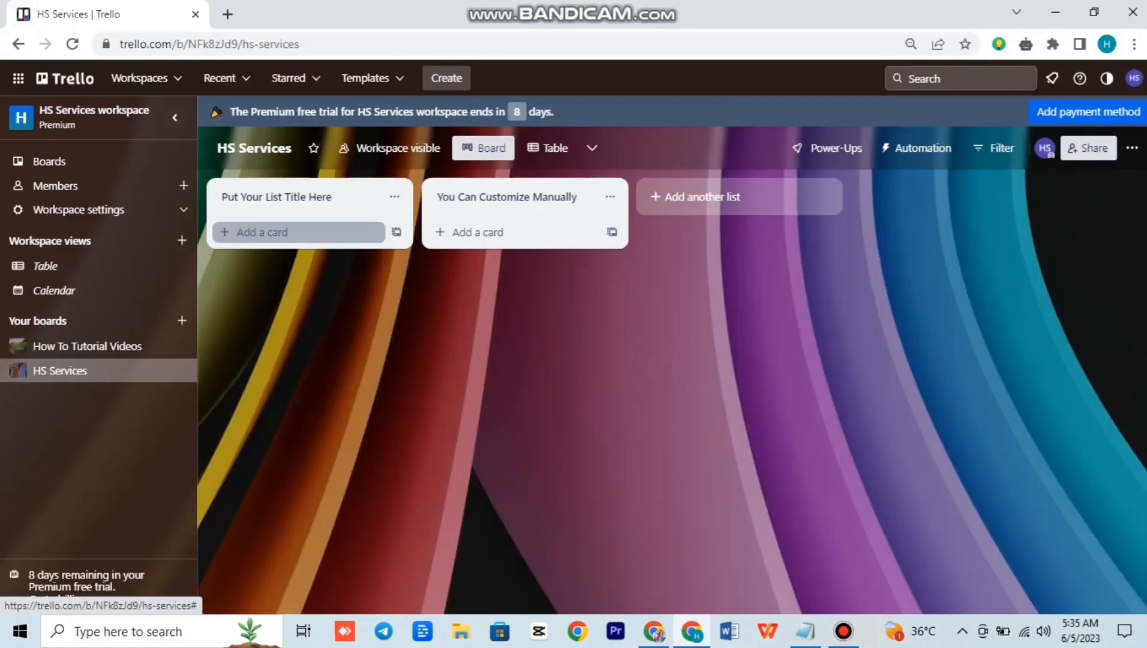
Add a single card named "Add Your Card Name" to the "Put Your List Title Here" list
click(262, 232)
text(Add)
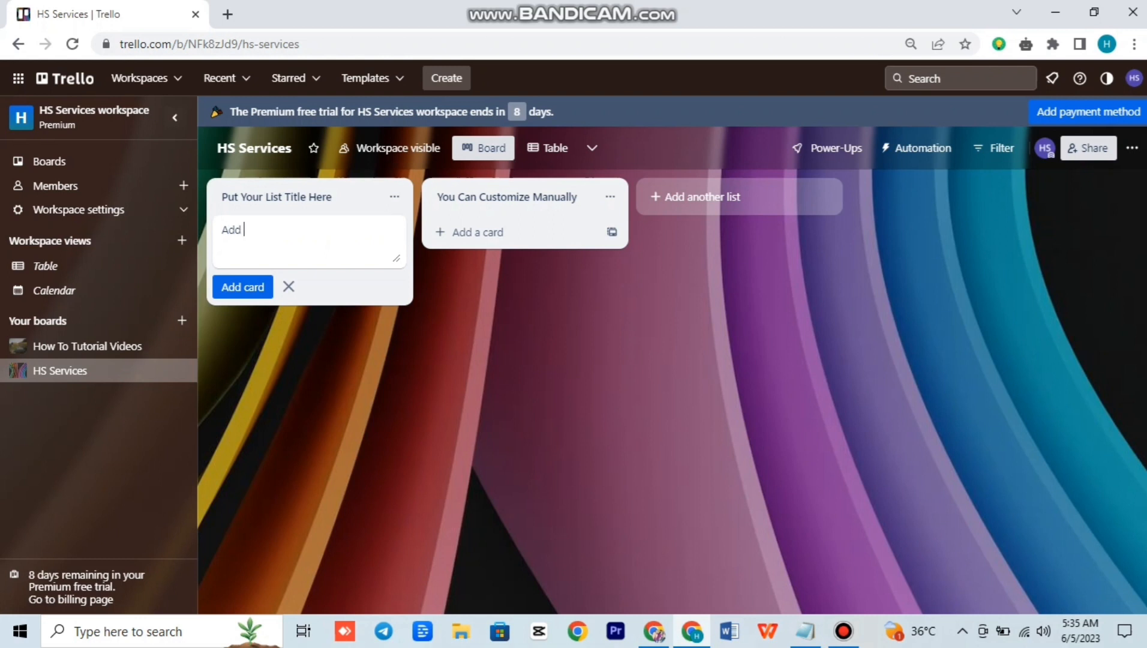
text( Your Card Name)
key(Return)
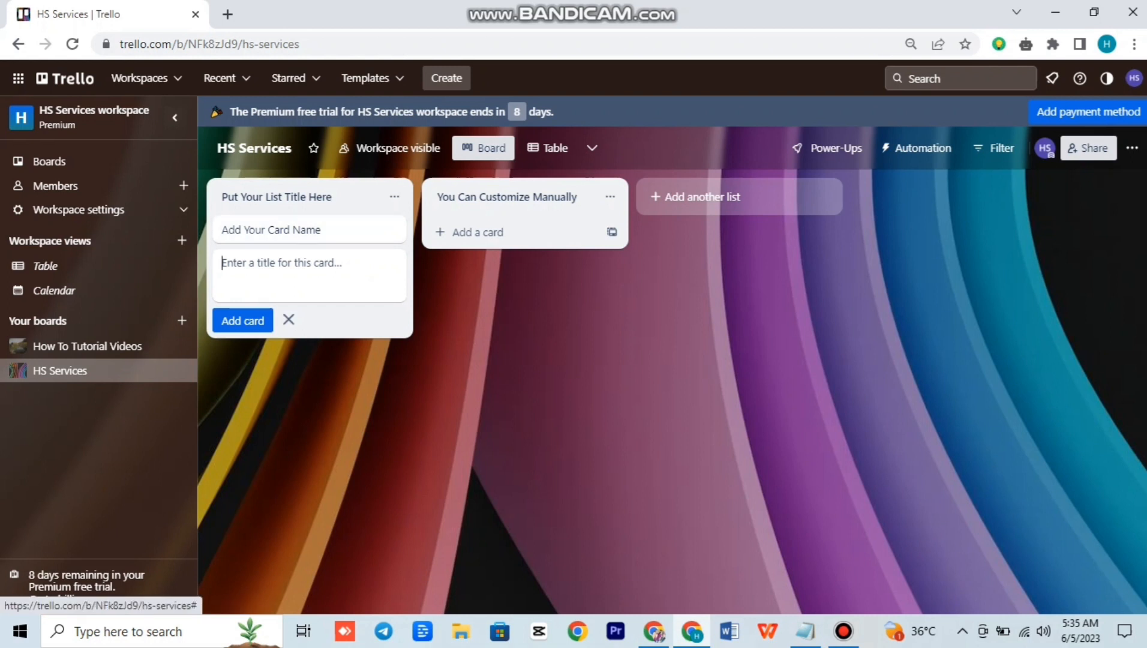
key(Escape)
Create a label titled "Youtube Shorts" for the card and leave it as the only label, with the yellow label unassigned
click(392, 229)
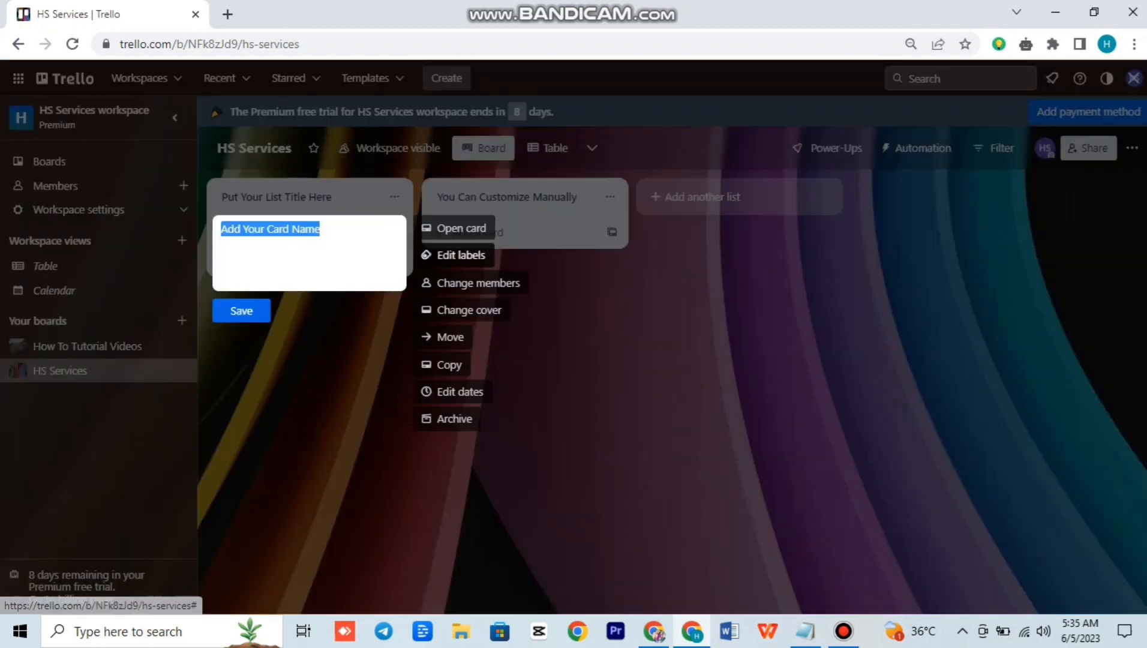
click(465, 255)
click(509, 234)
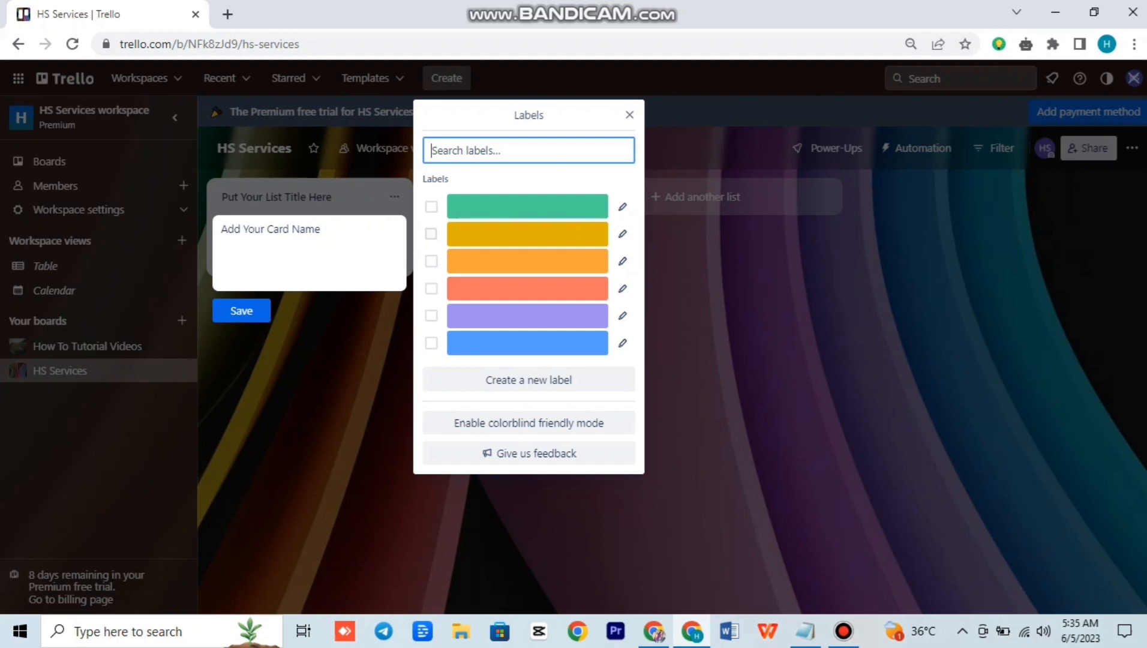
click(528, 379)
text(Youtube sh)
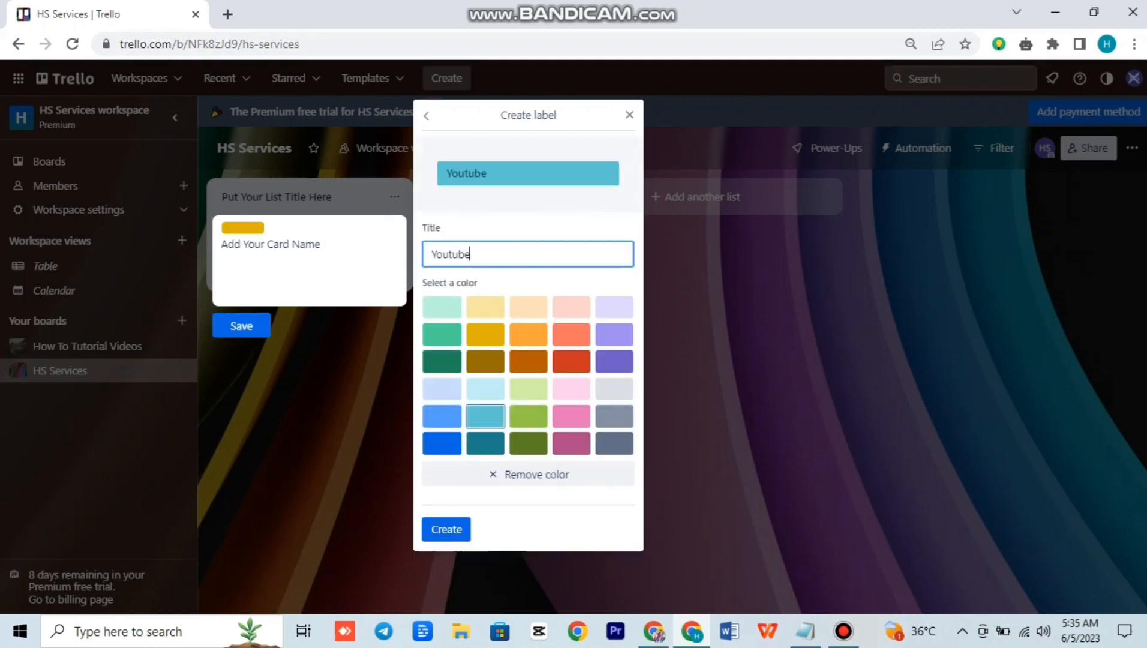
key(BackSpace)
key(BackSpace)
text(Ahort)
click(446, 529)
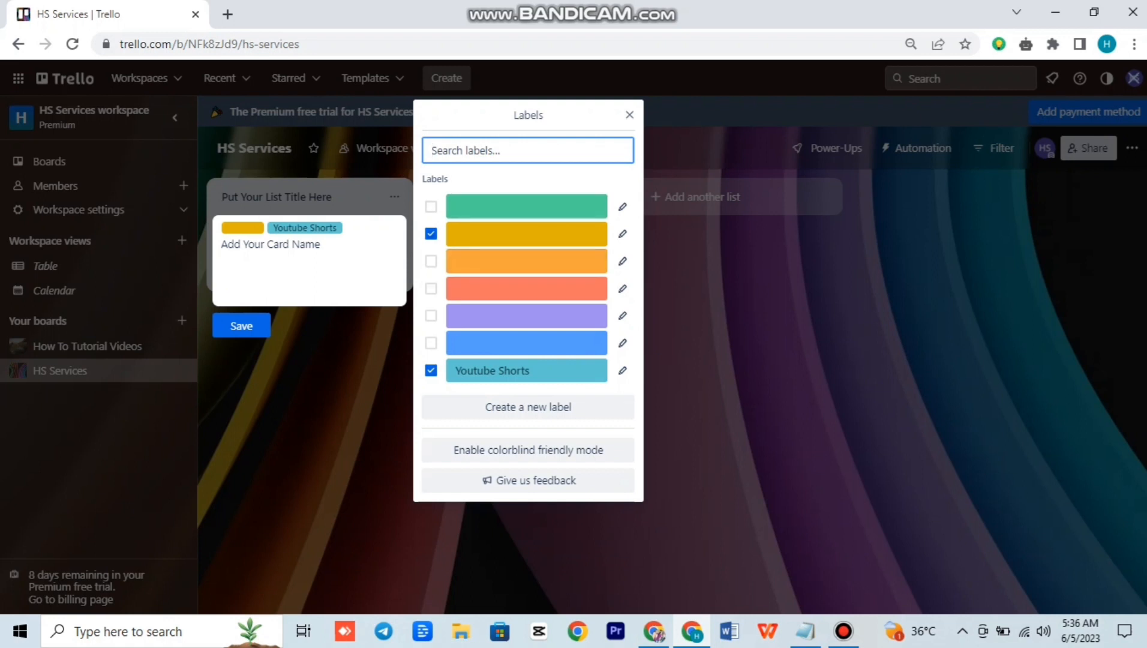
click(431, 234)
click(360, 366)
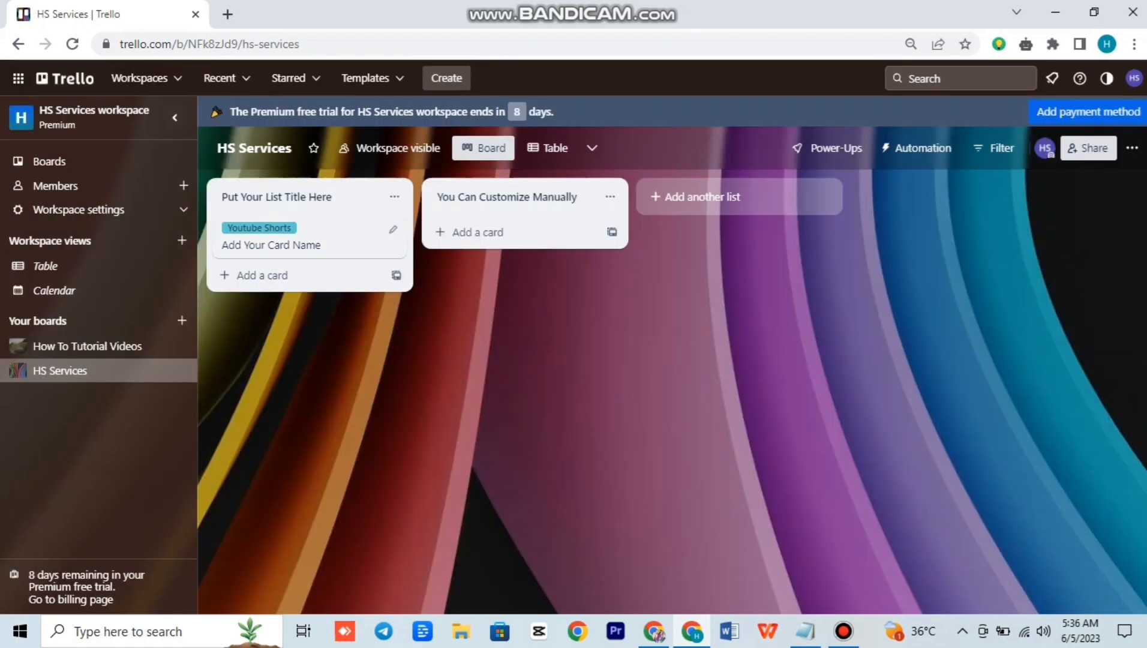
Assign the HS Services board member to the "Add Your Card Name" card
click(393, 229)
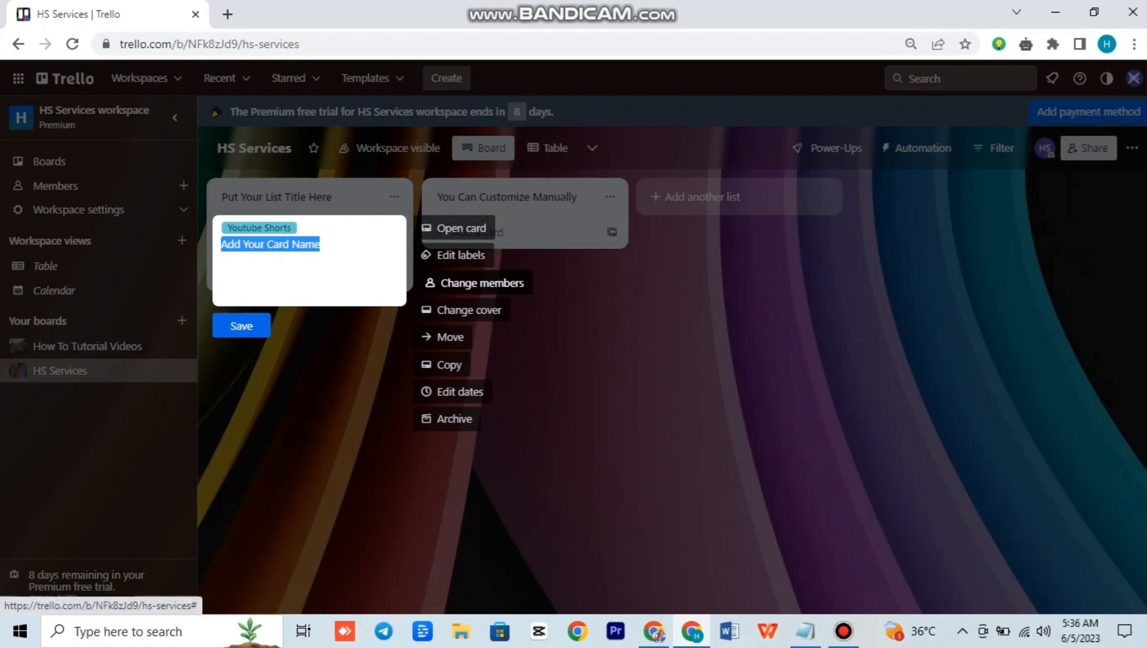
click(478, 282)
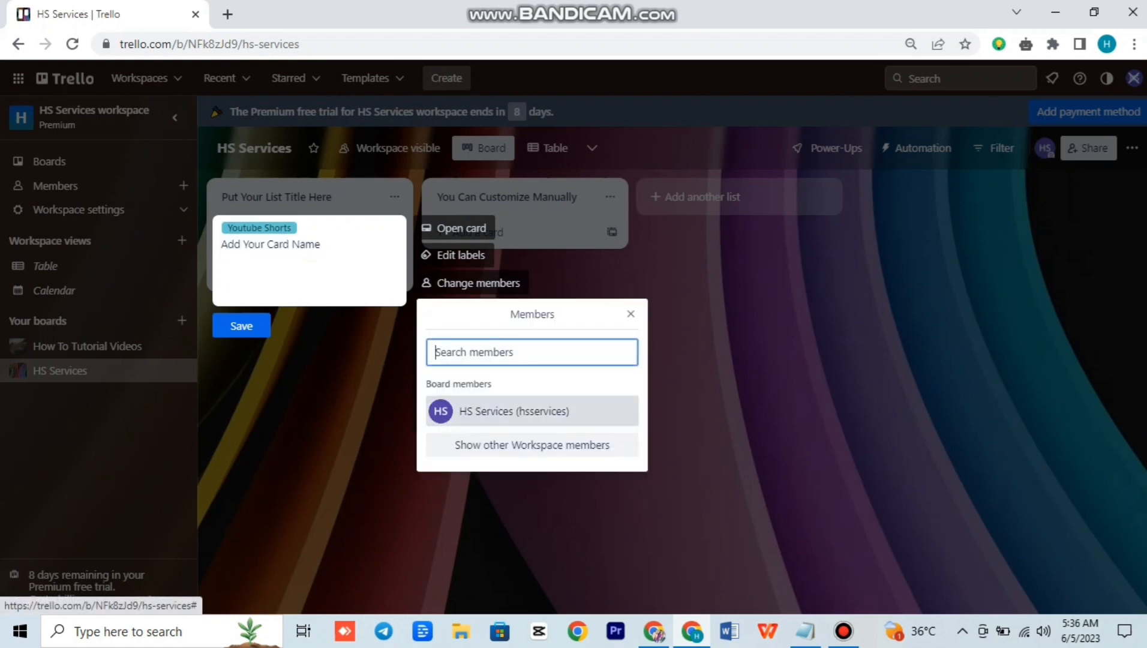
click(509, 411)
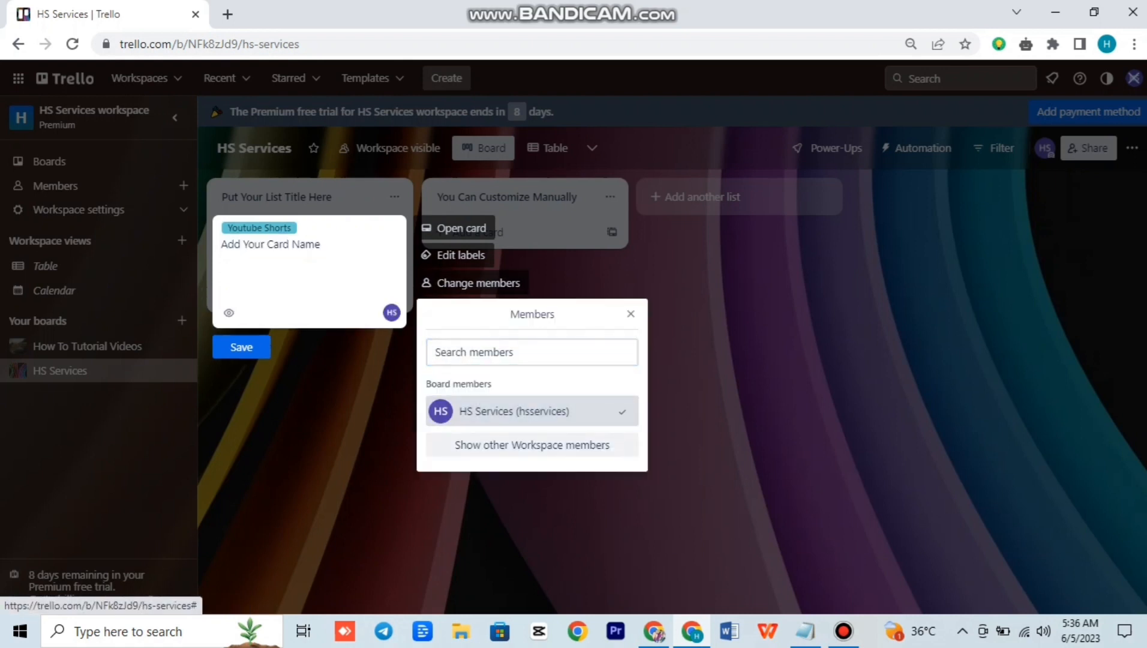
click(360, 366)
Examine the card's start date, due date and reminder options without saving any dates
click(393, 229)
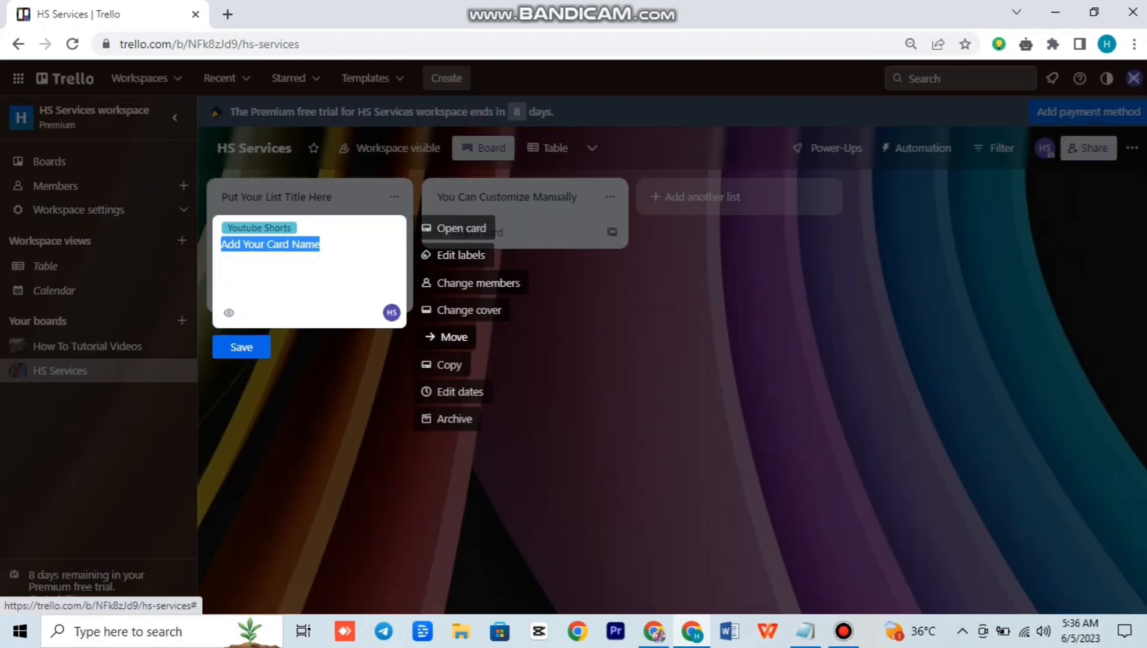
click(460, 391)
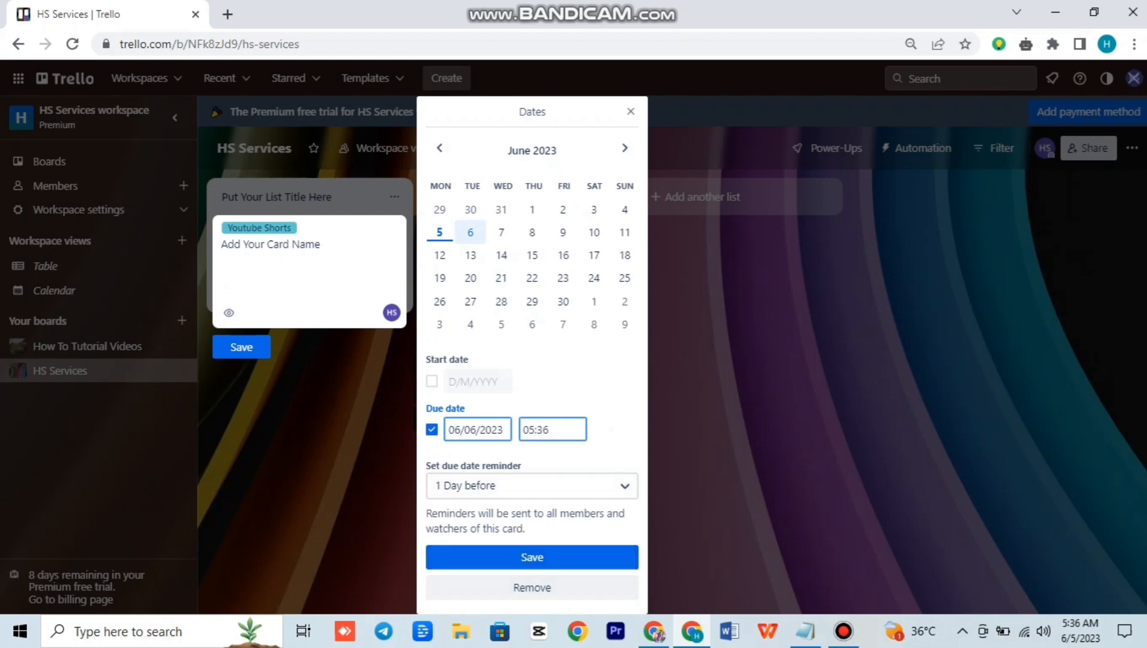
click(630, 112)
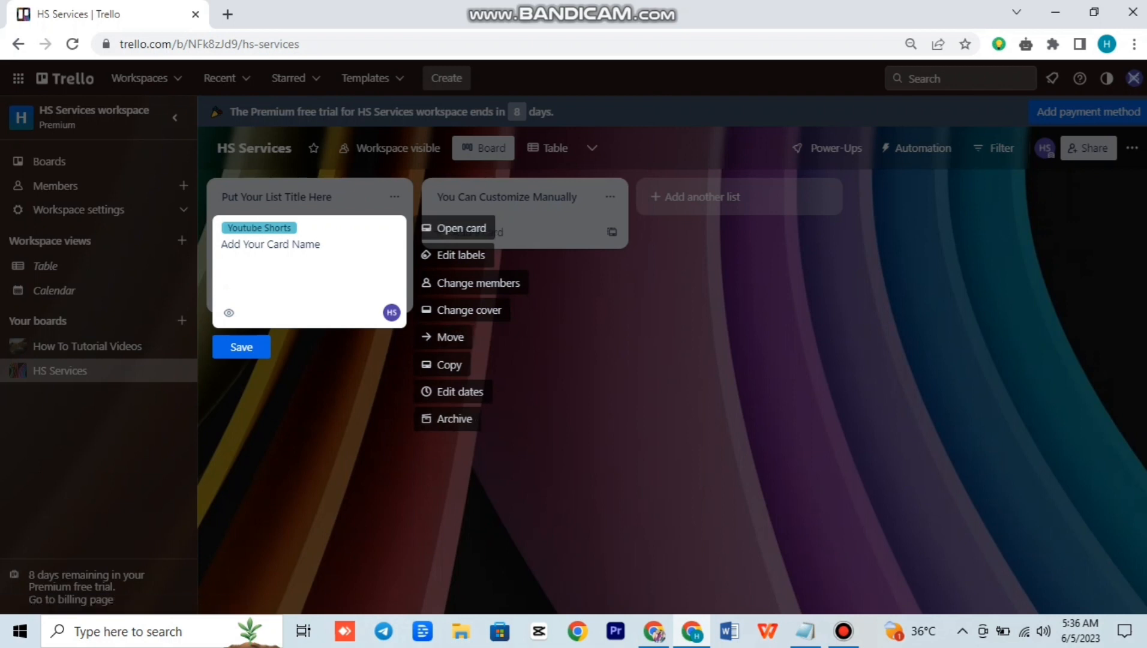
key(Escape)
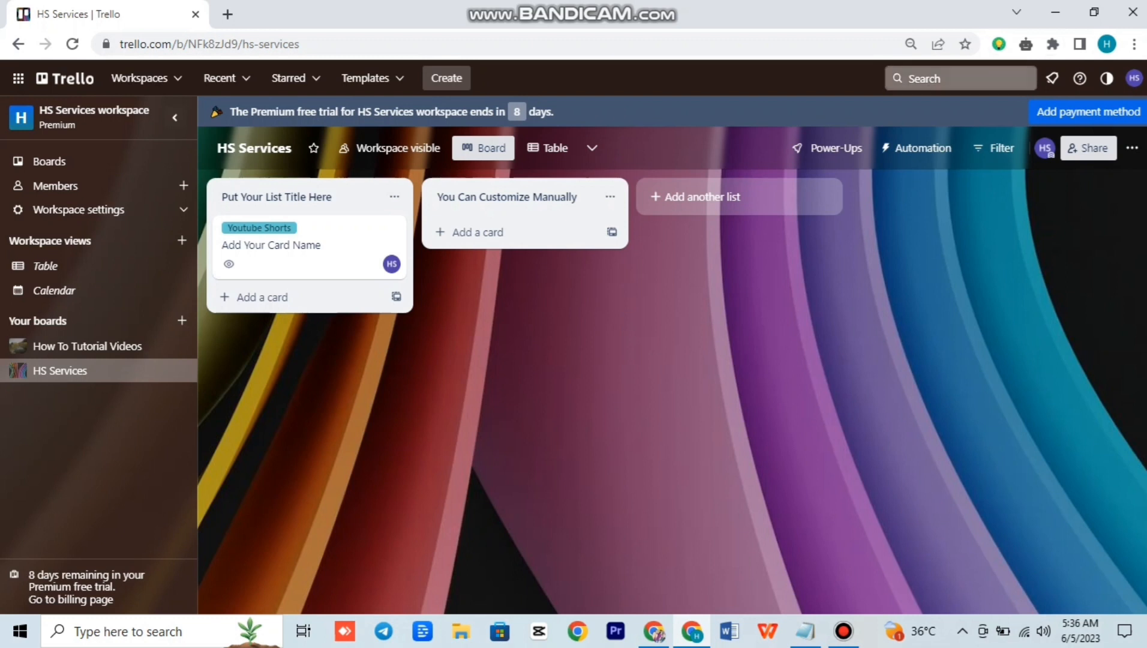
click(1055, 12)
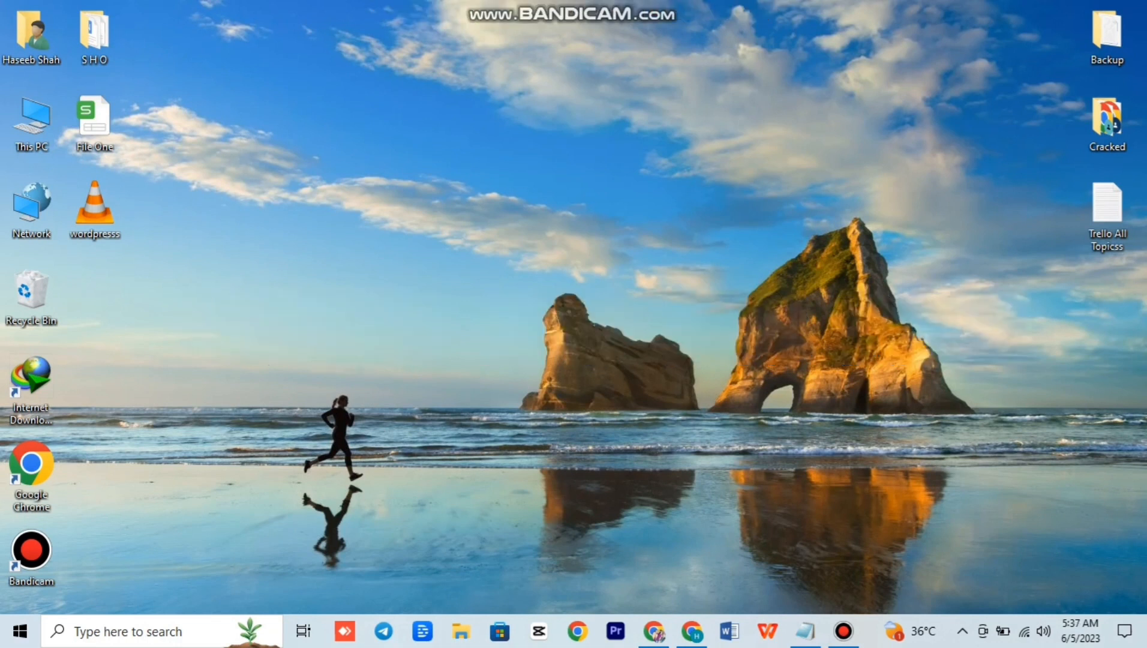
click(691, 631)
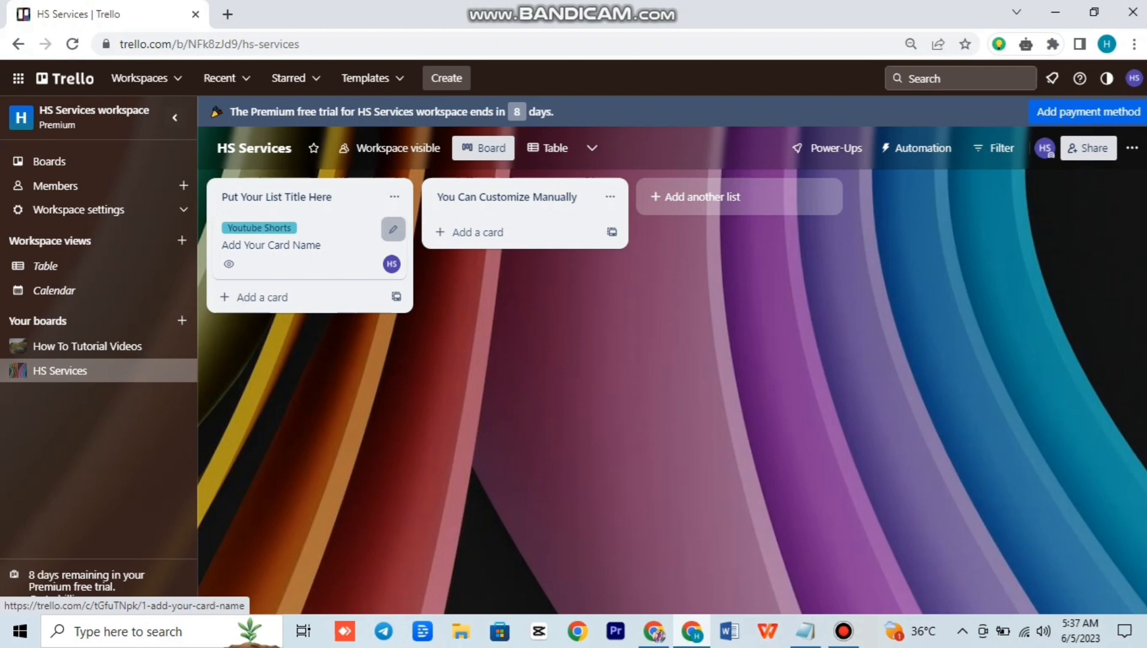
Create a dark green label titled "Edit Your Lable" for the "Add Your Card Name" card
click(393, 230)
click(458, 255)
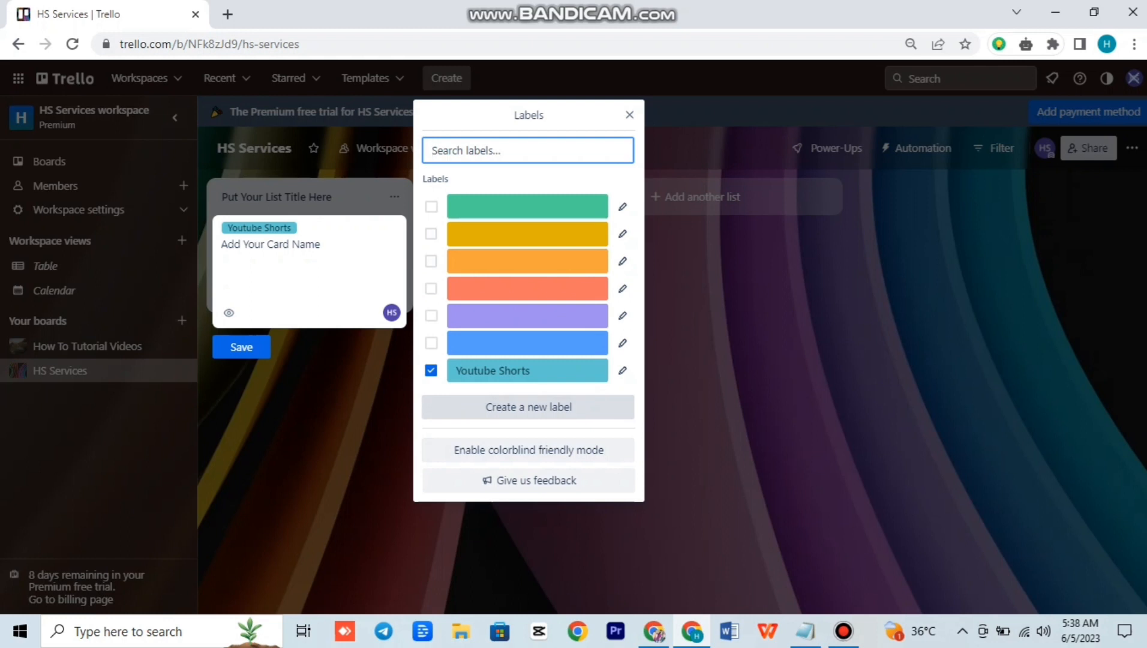
click(528, 407)
text(Edit Your Lable)
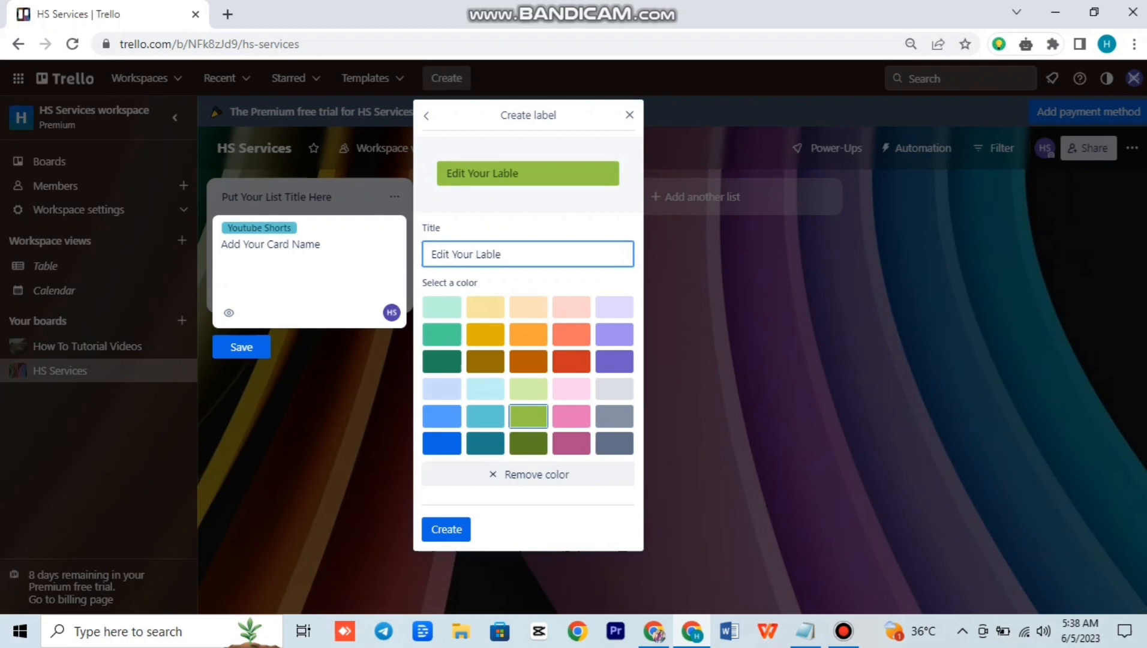
click(484, 334)
click(528, 334)
click(614, 360)
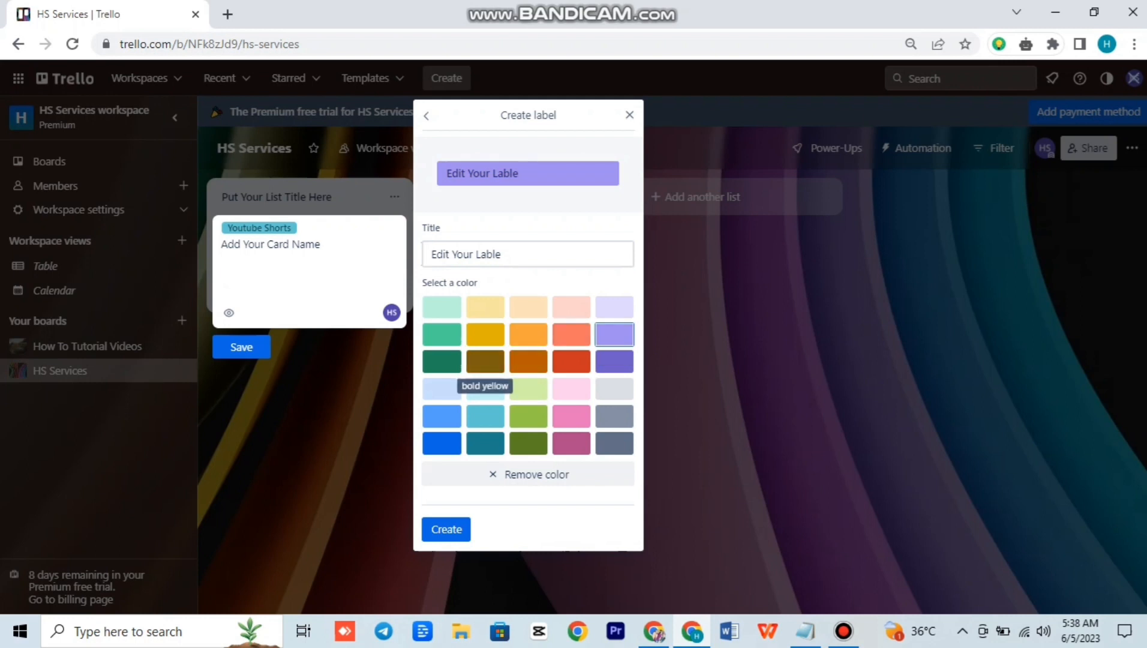
click(441, 360)
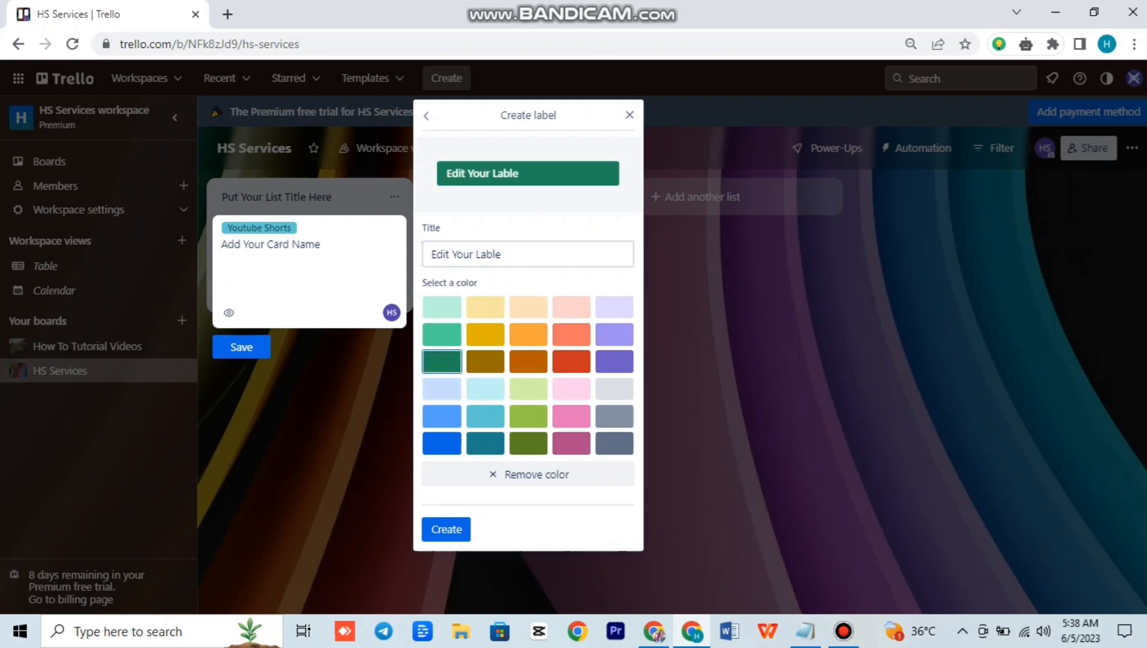
click(434, 528)
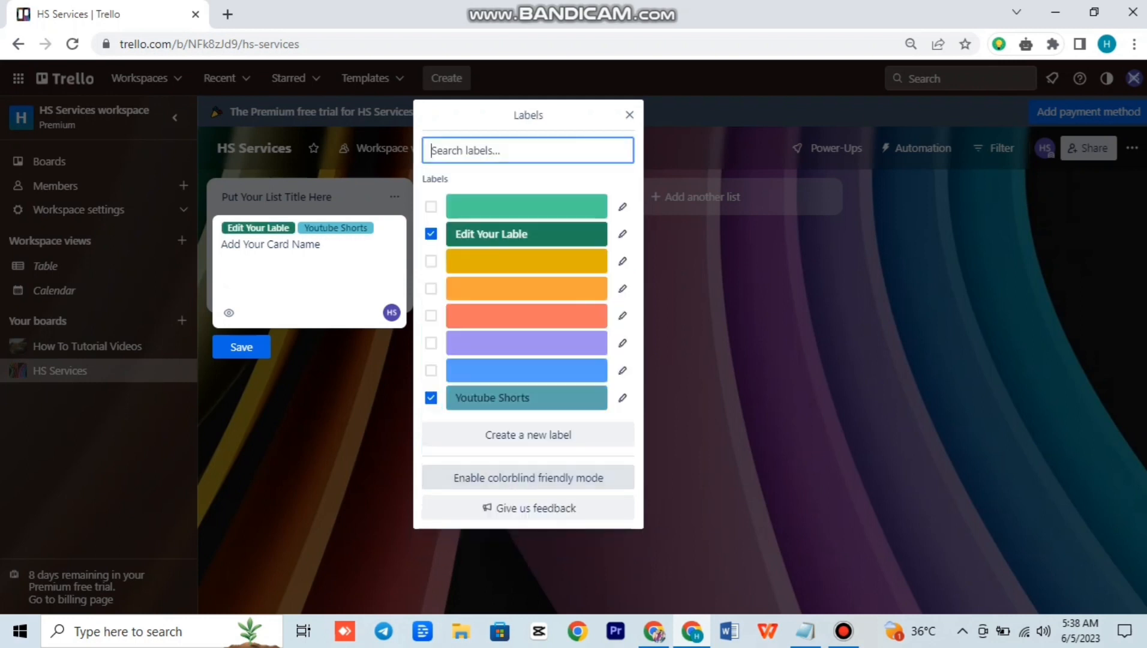
key(Escape)
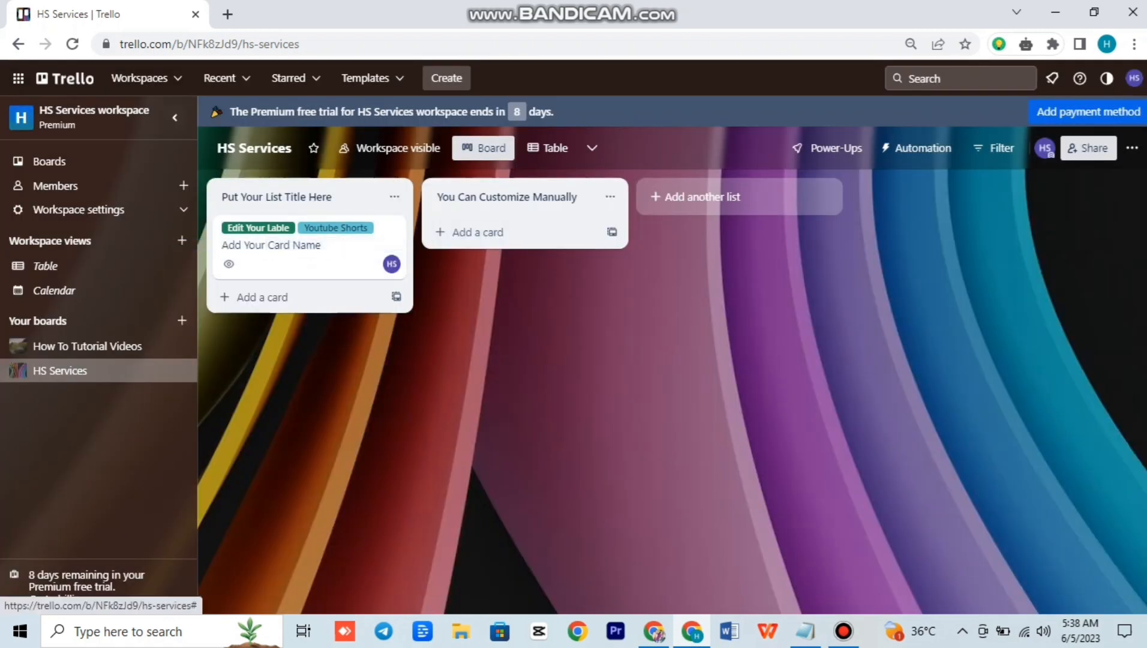
Set the "Add Your Card Name" card's due date to 07/06/2023 and save the card
click(393, 228)
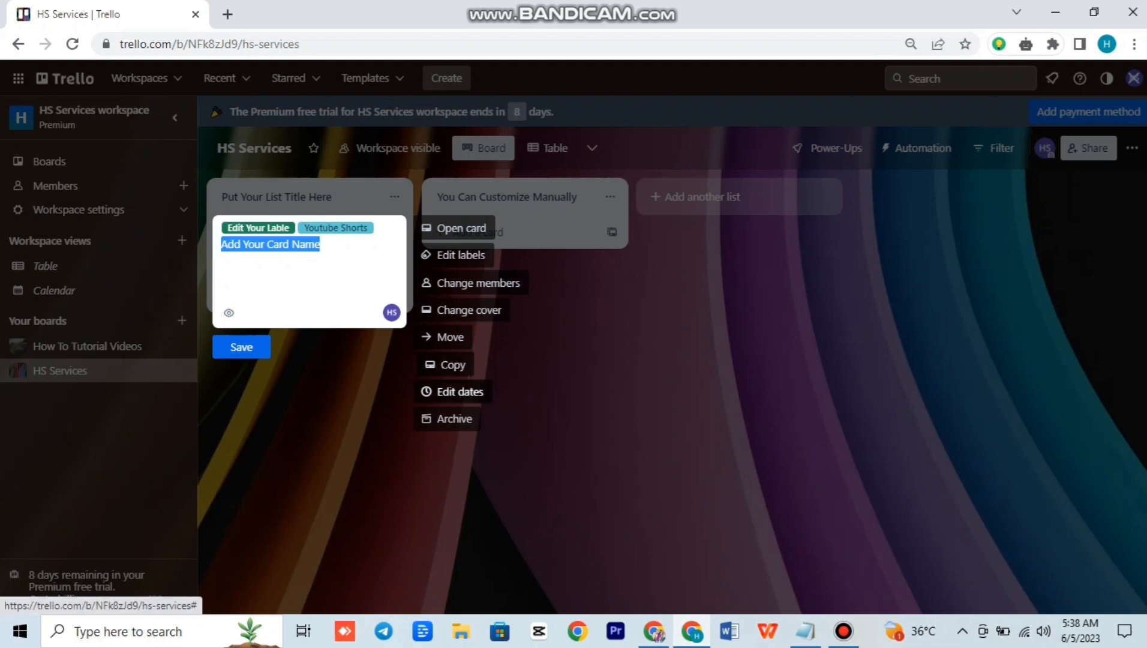
click(460, 391)
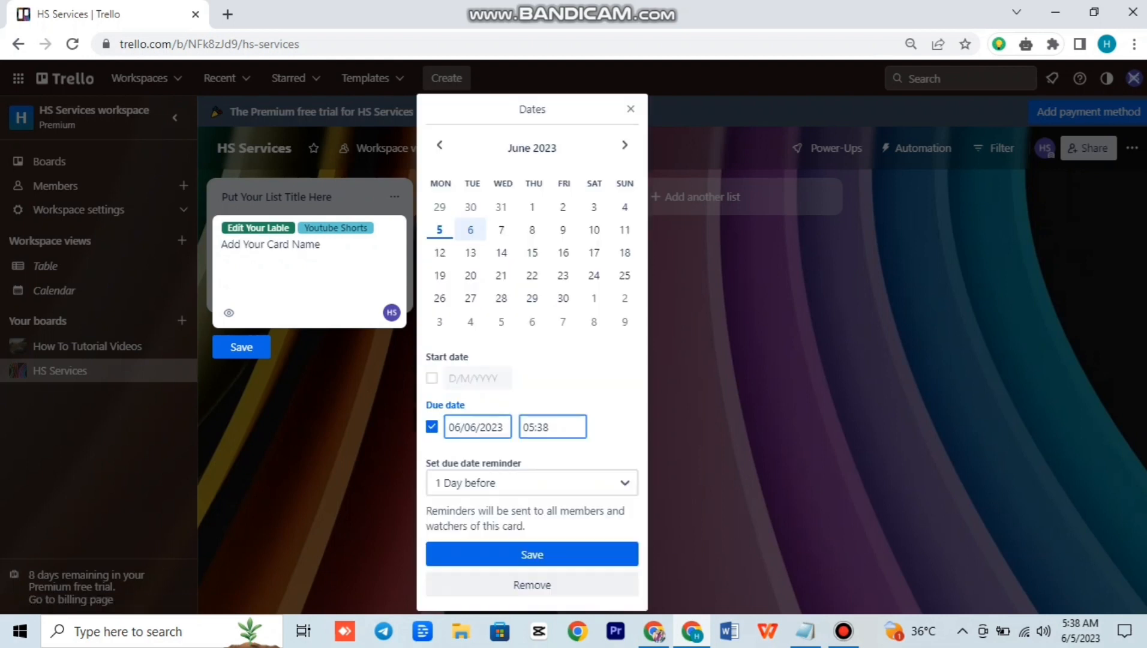
drag(425, 405, 460, 406)
click(462, 405)
click(501, 230)
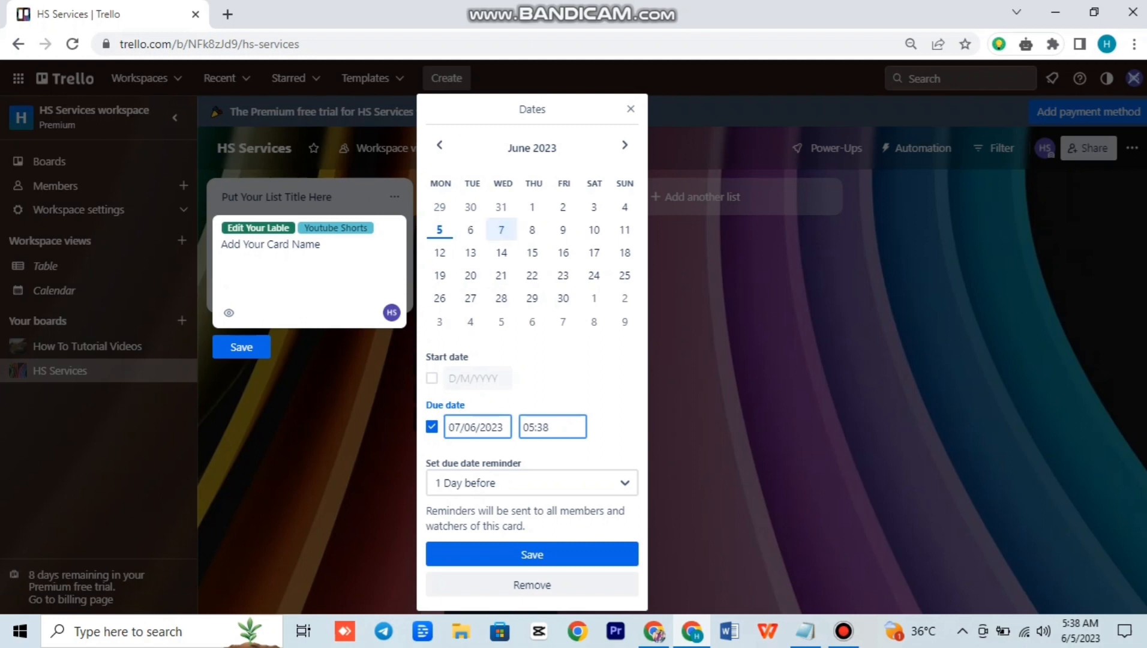
click(532, 554)
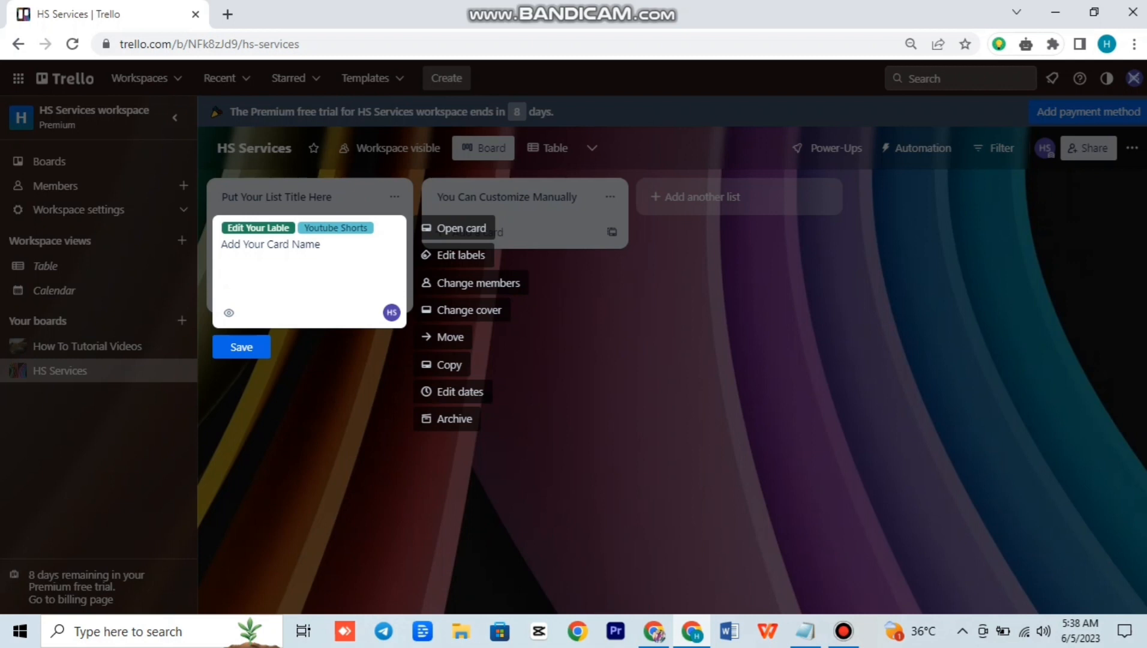
click(241, 347)
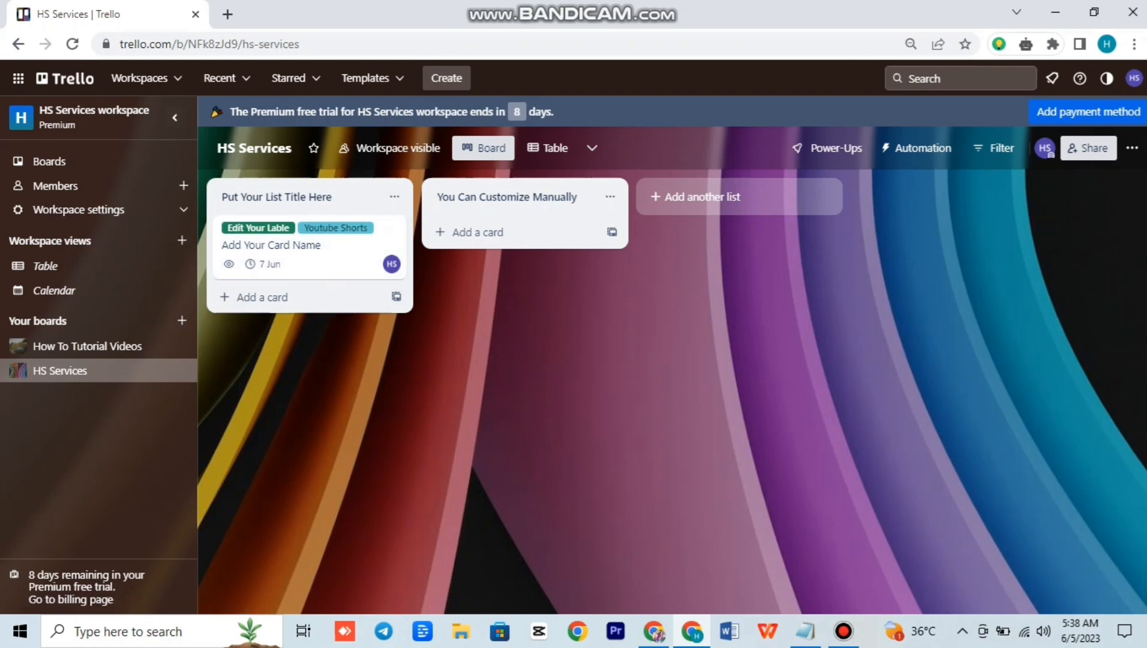
click(1056, 12)
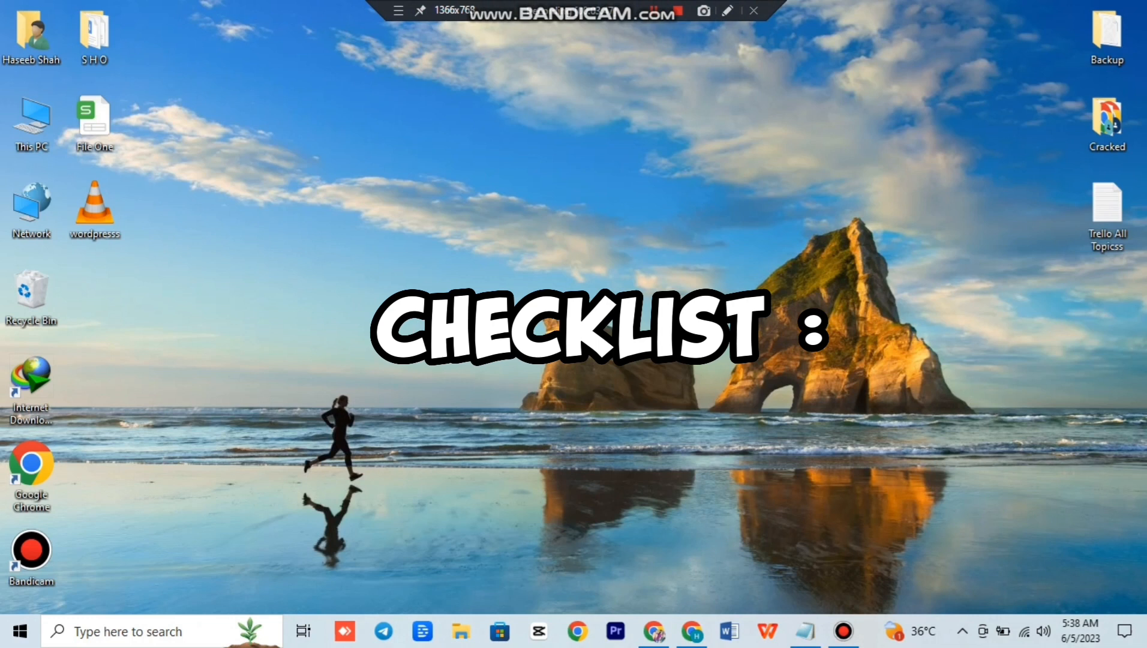
click(691, 631)
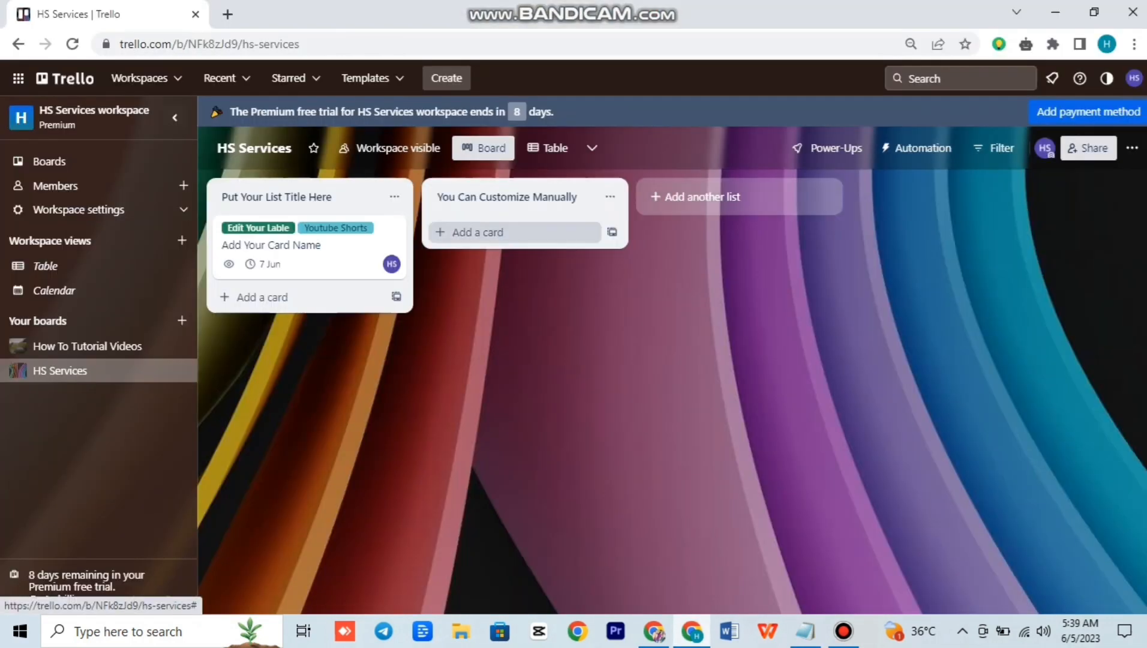
click(474, 232)
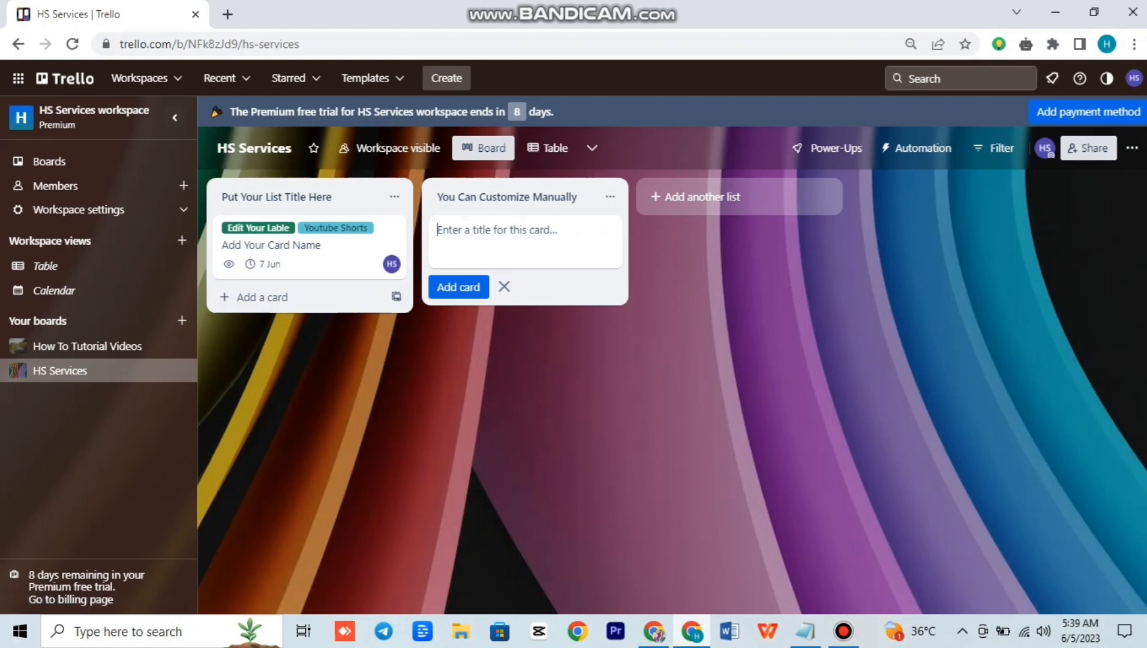
key(Escape)
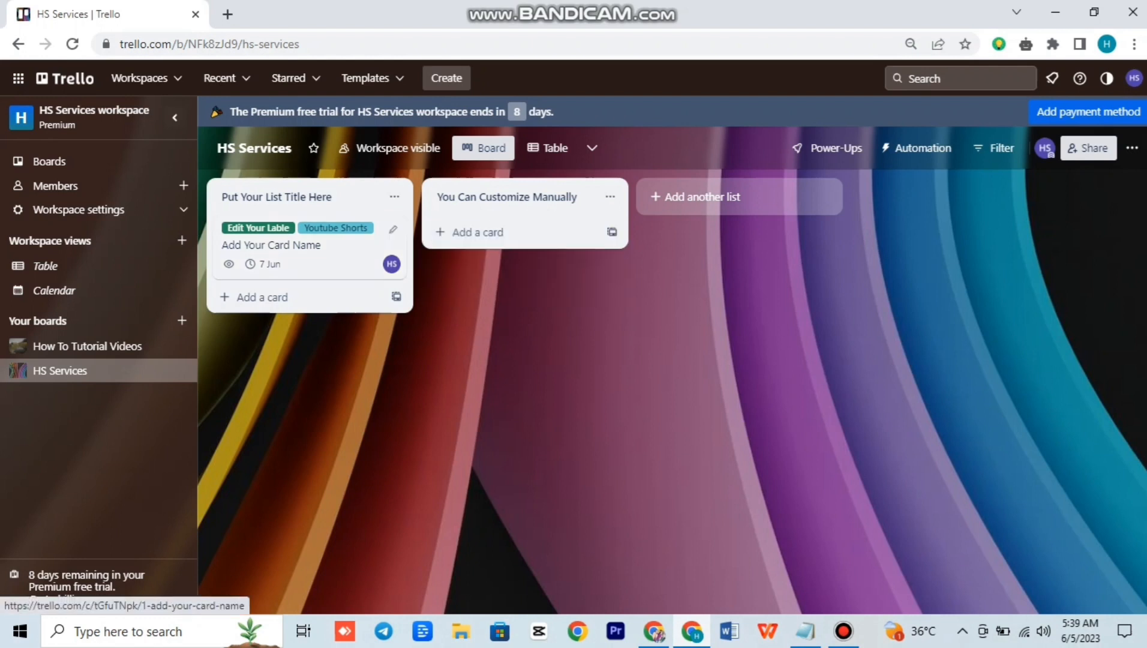
Add a checklist titled "Task Has Been Completed" without items to the "Add Your Card Name" card and close the card
click(271, 245)
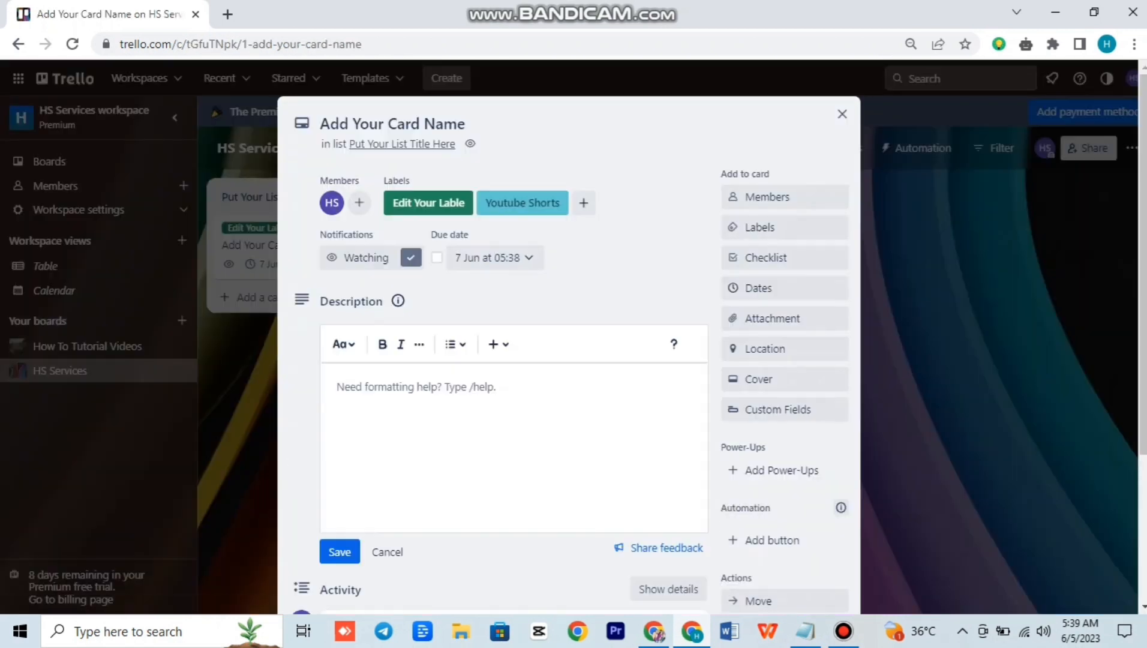
click(766, 257)
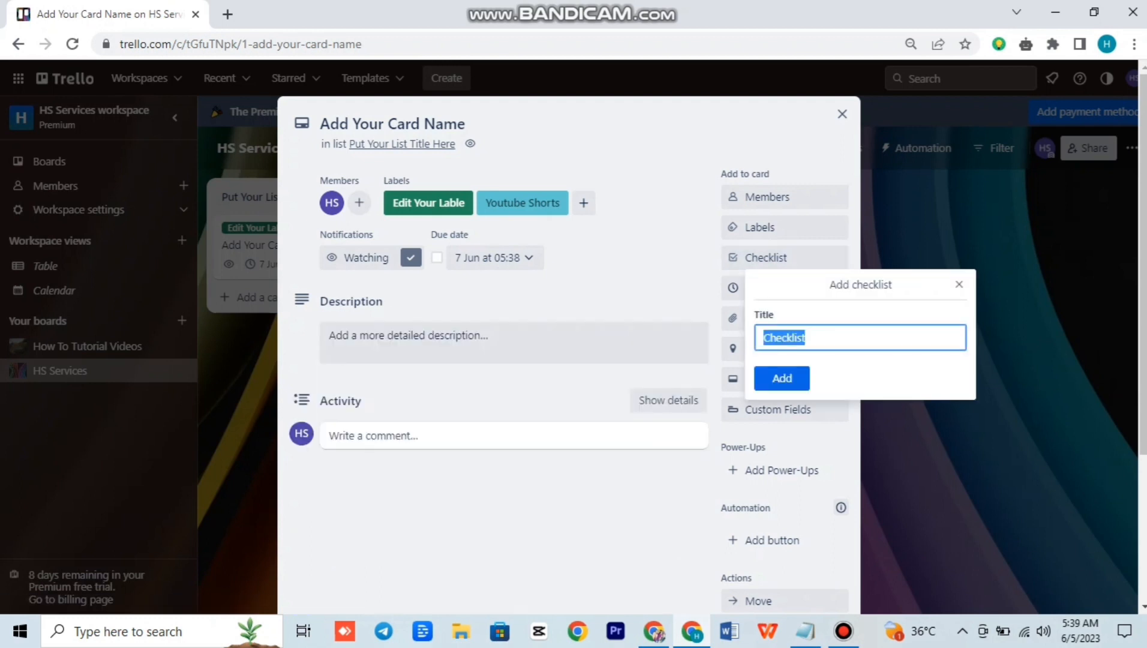
key(BackSpace)
text(Task Has Been)
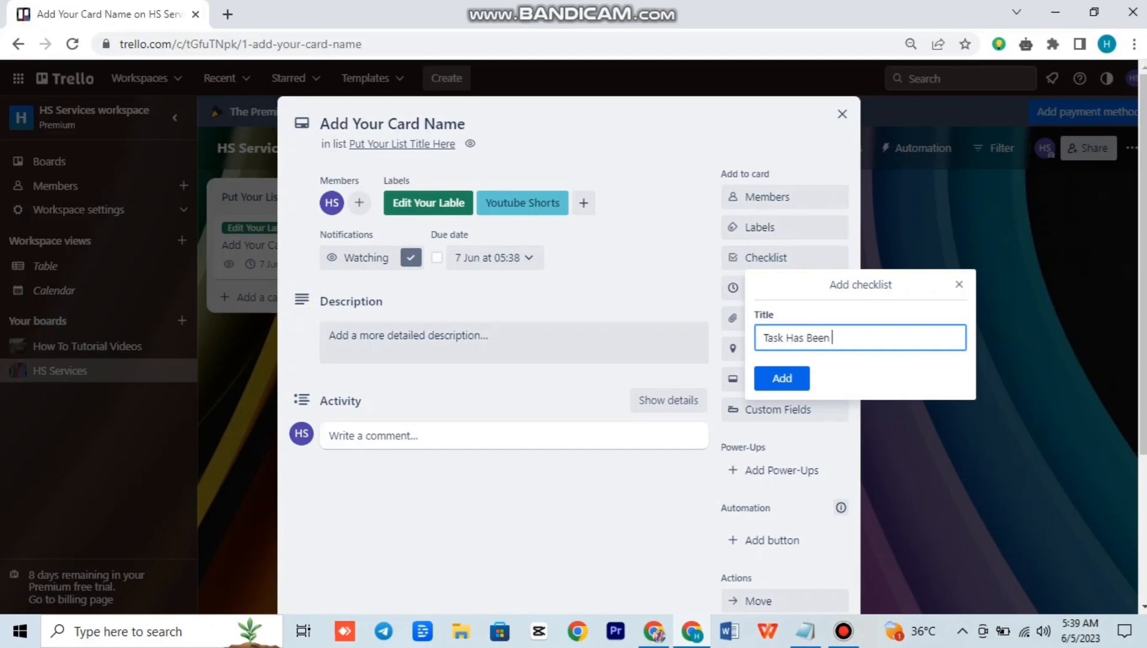
text( Completed)
click(781, 378)
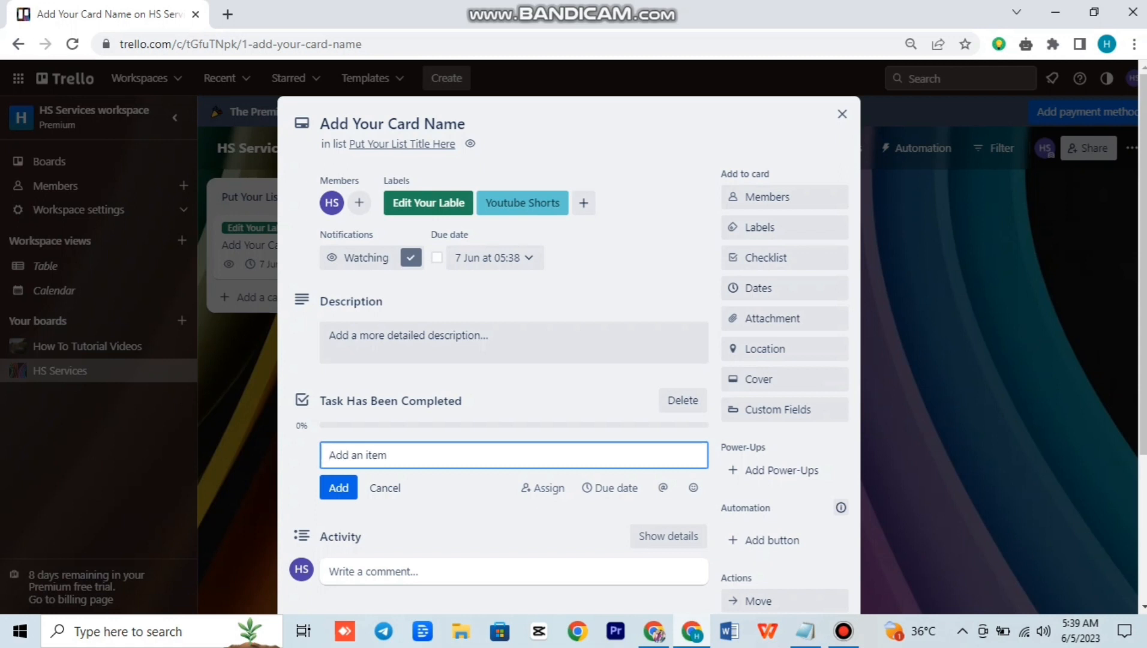
click(384, 488)
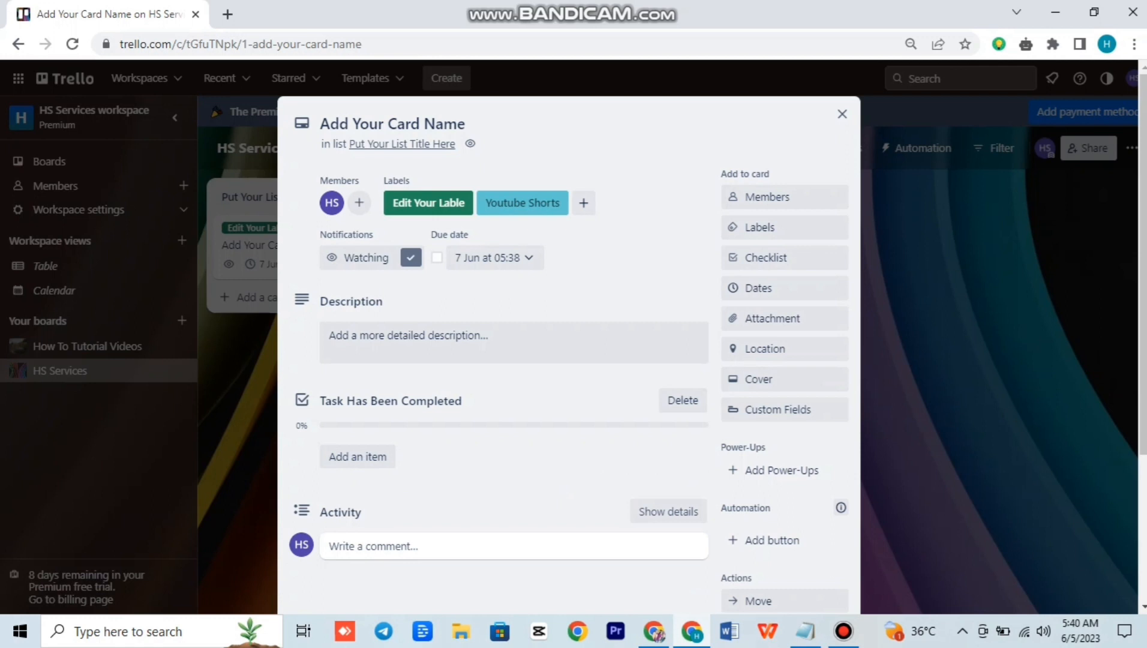
click(391, 401)
click(375, 443)
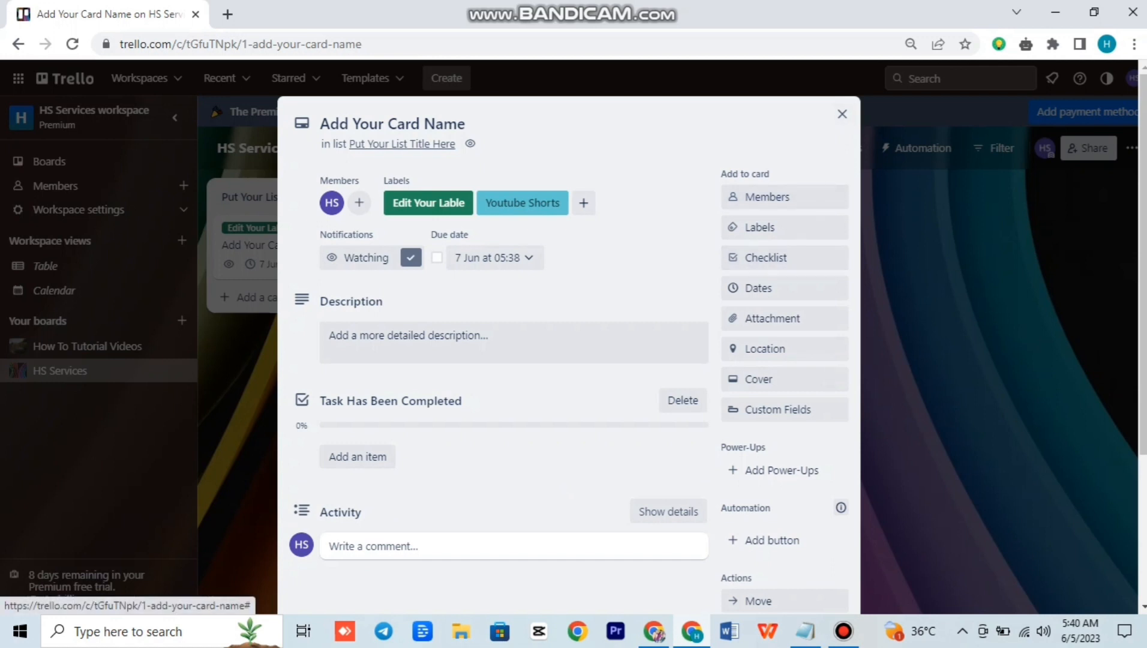
click(841, 114)
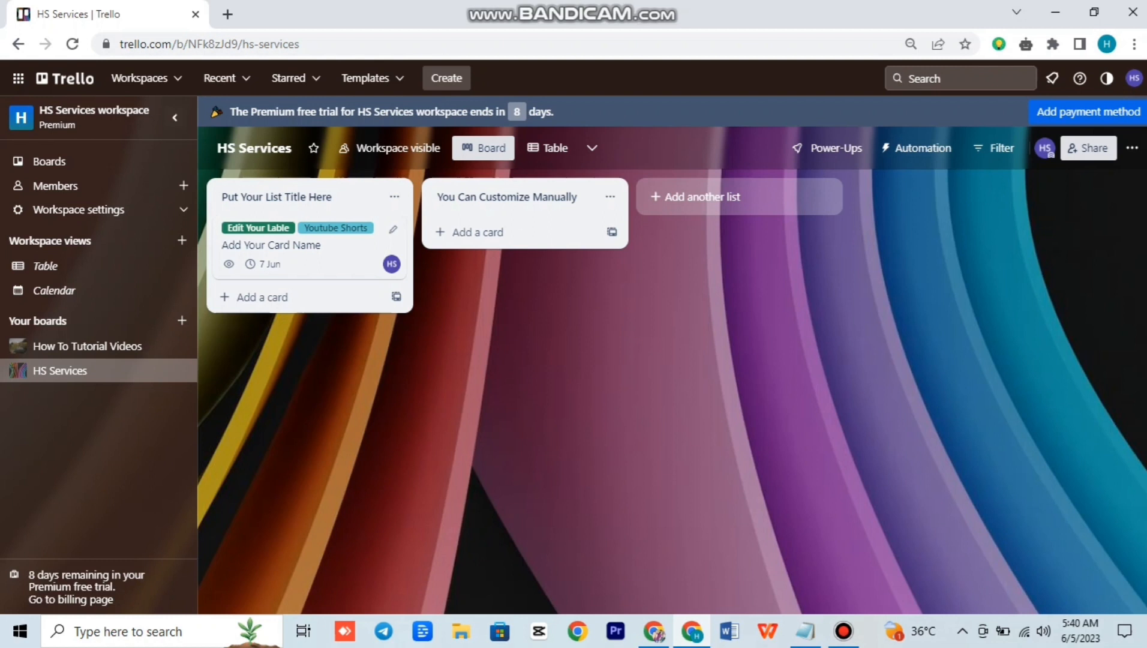
click(1055, 12)
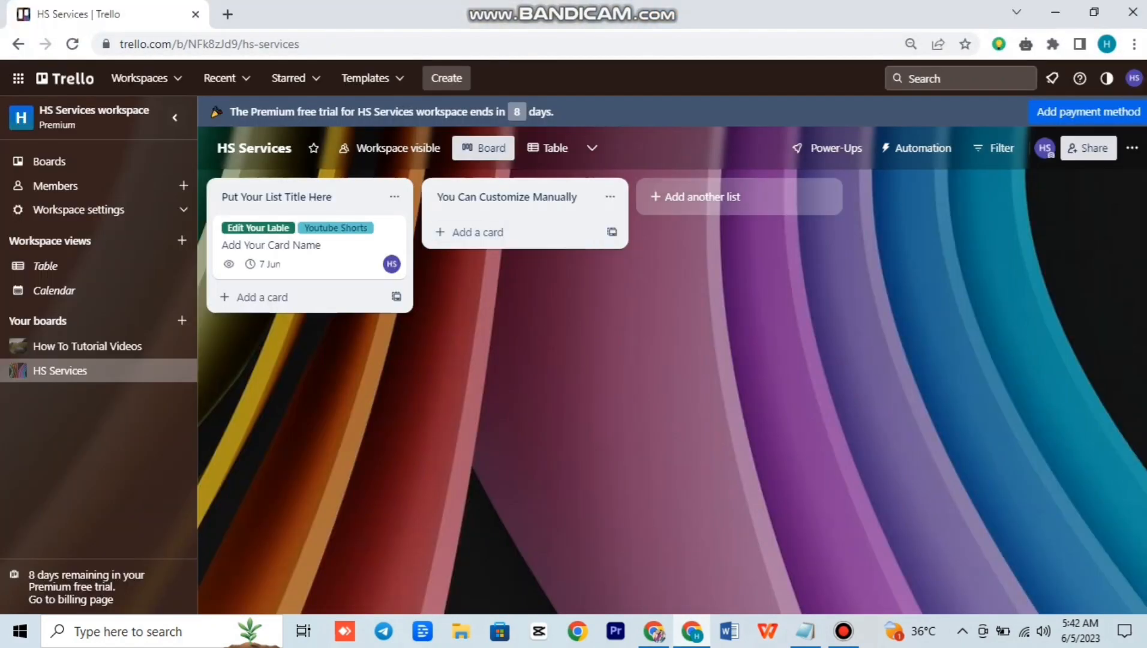
Search the board's Power-Ups directory for "Gantt" and open the TeamGantt details
click(828, 148)
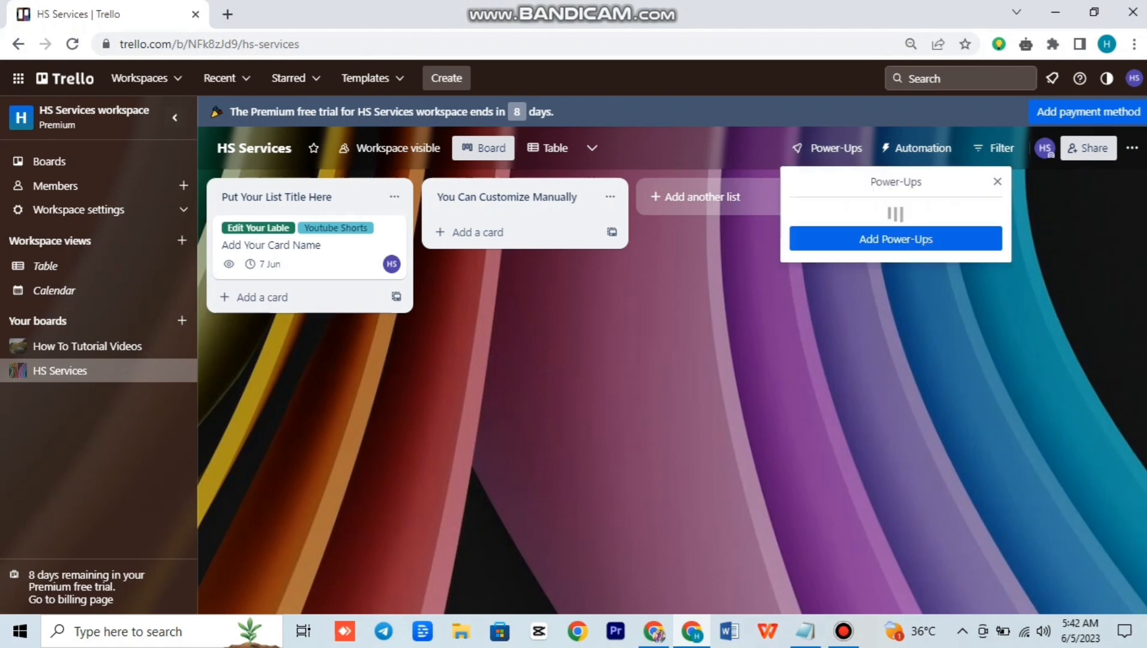
click(895, 415)
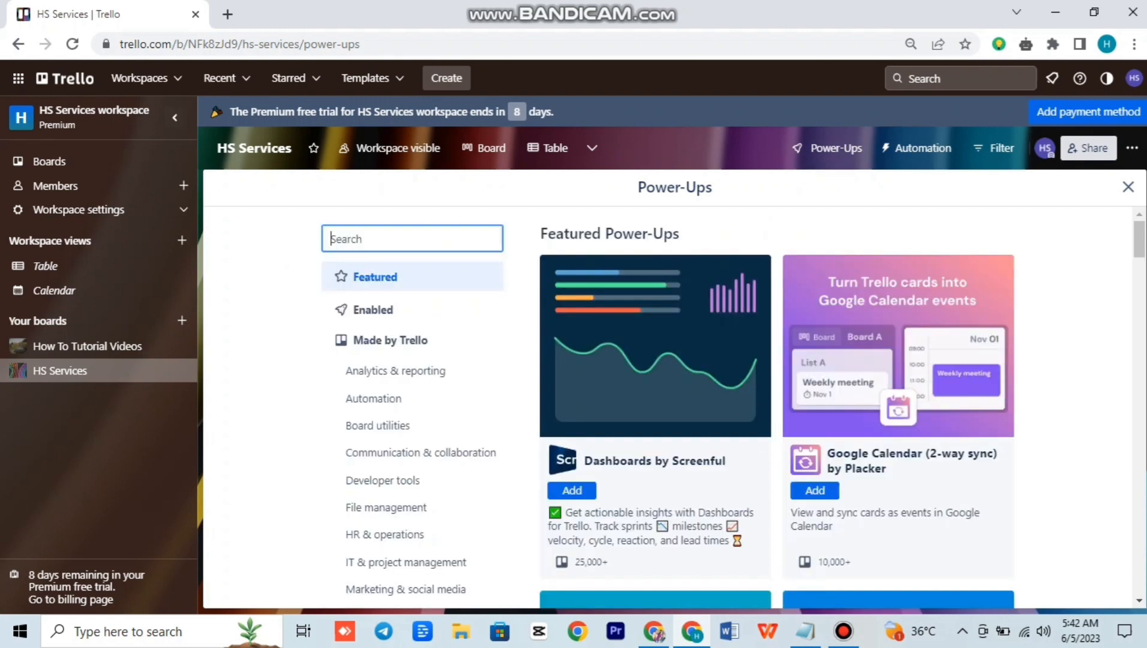
text(Gann)
text(tt)
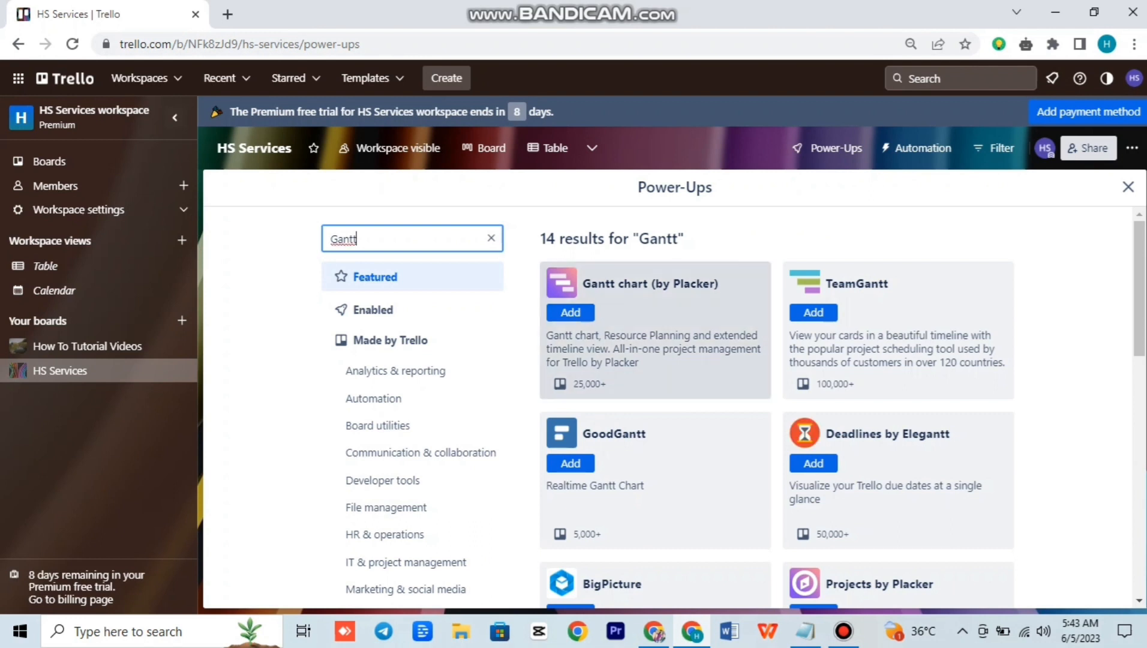
click(882, 312)
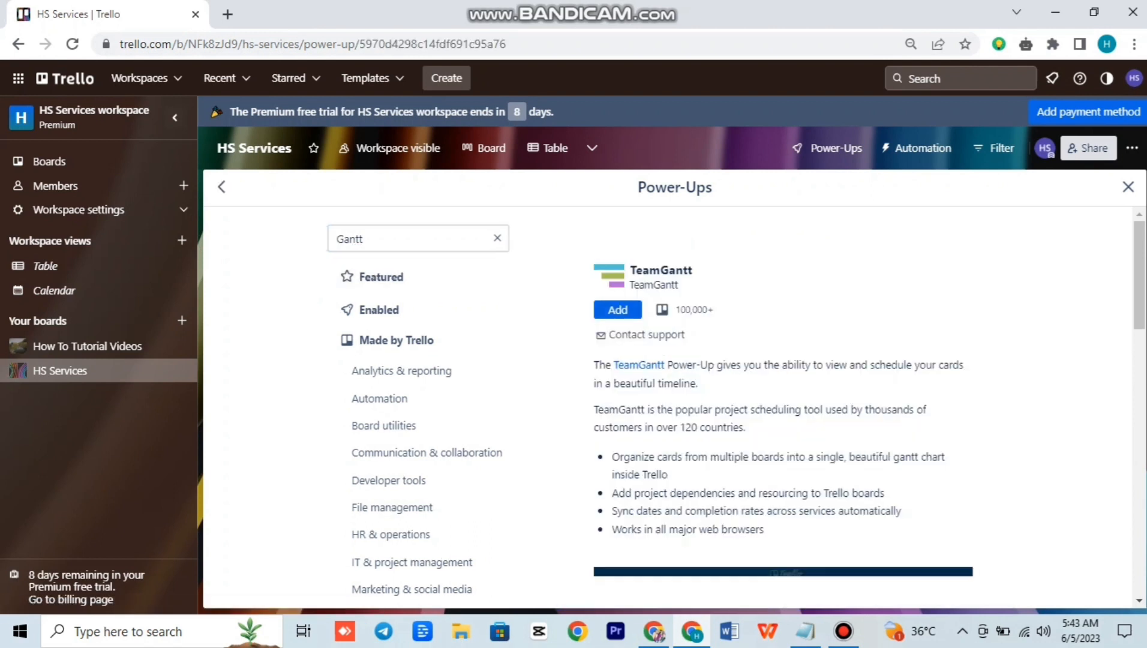
Search the Power-Ups directory for "Notion" and clear the search term
double_click(354, 239)
text(Notion)
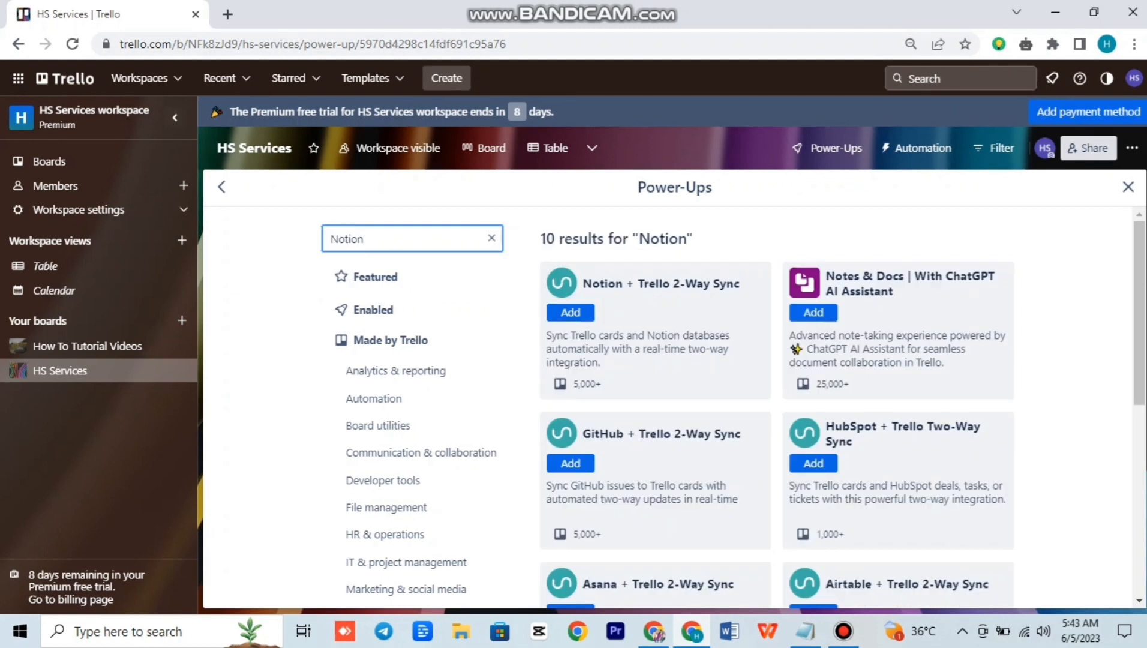
key(BackSpace)
key(BackSpace)
key(BackSpace)
key(BackSpace)
key(BackSpace)
key(BackSpace)
Search the Power-Ups directory for "Zapier" and open the Zapier details
text(Za[ier)
key(BackSpace)
key(BackSpace)
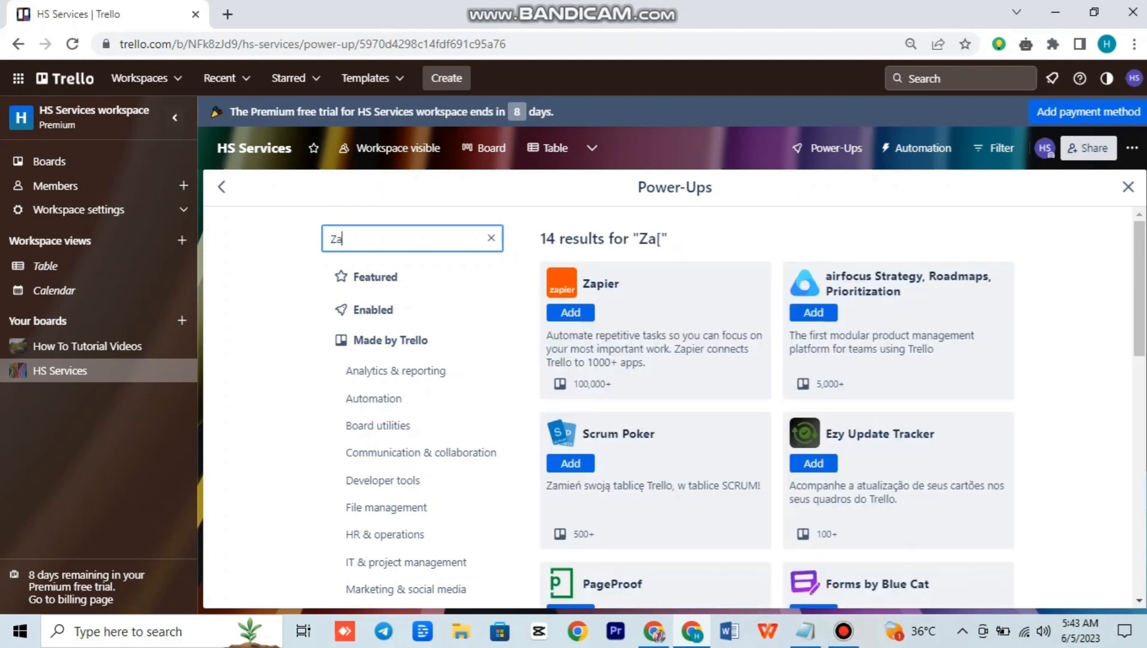
text(pier)
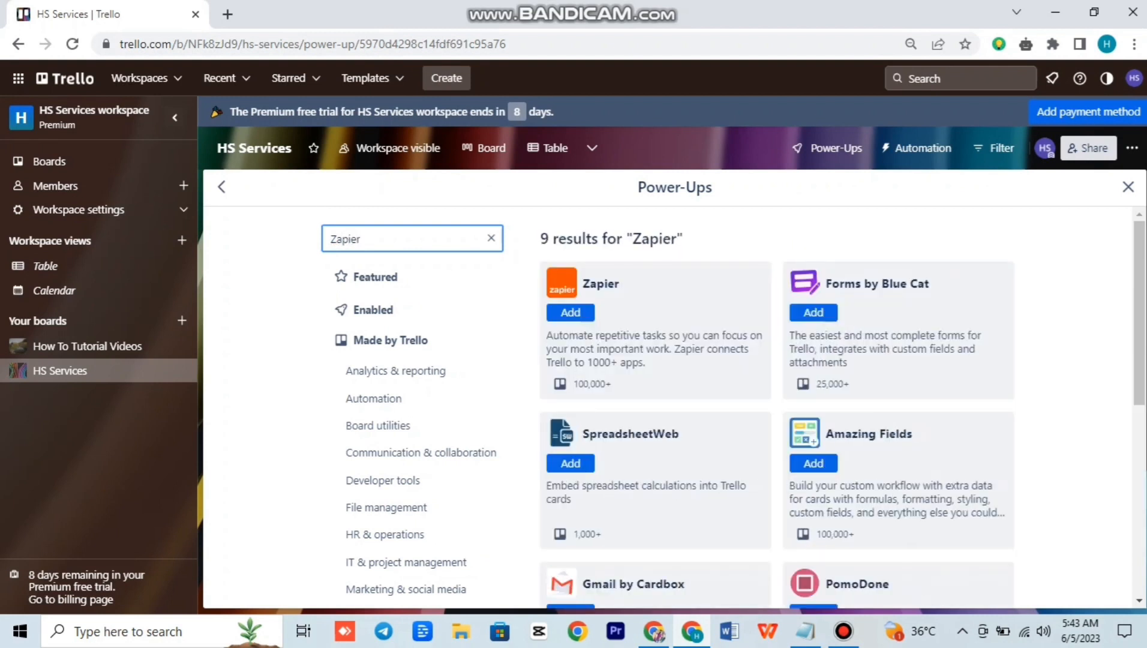
click(600, 283)
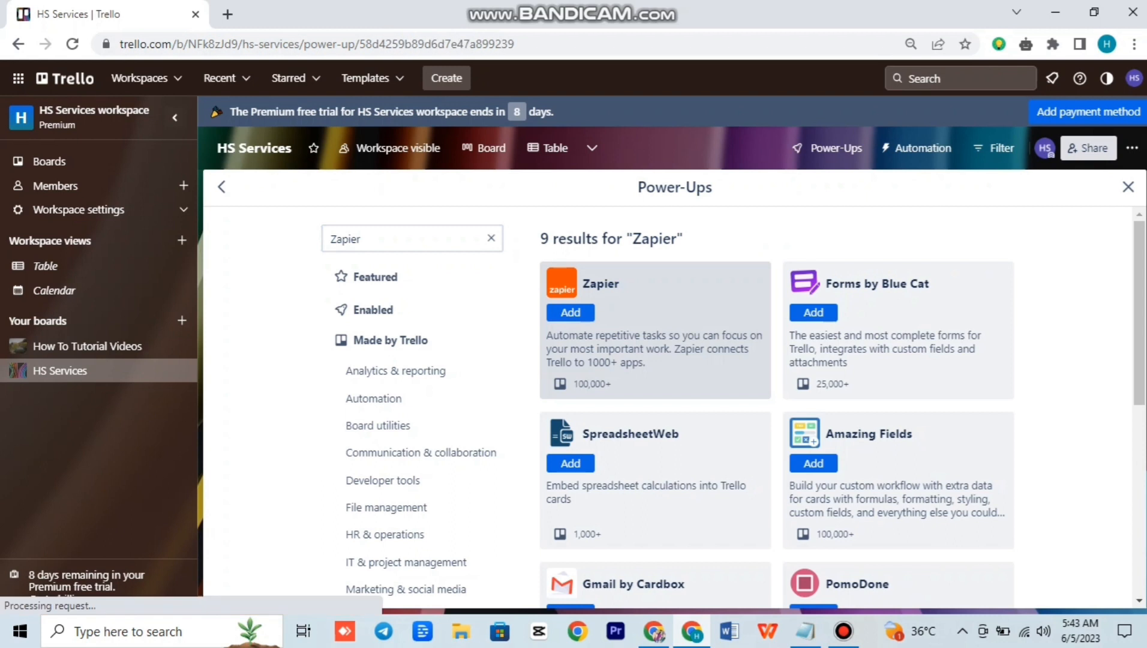
Search the Power-Ups directory for "google", view the Google Chat details and go back to the directory
drag(367, 239, 343, 238)
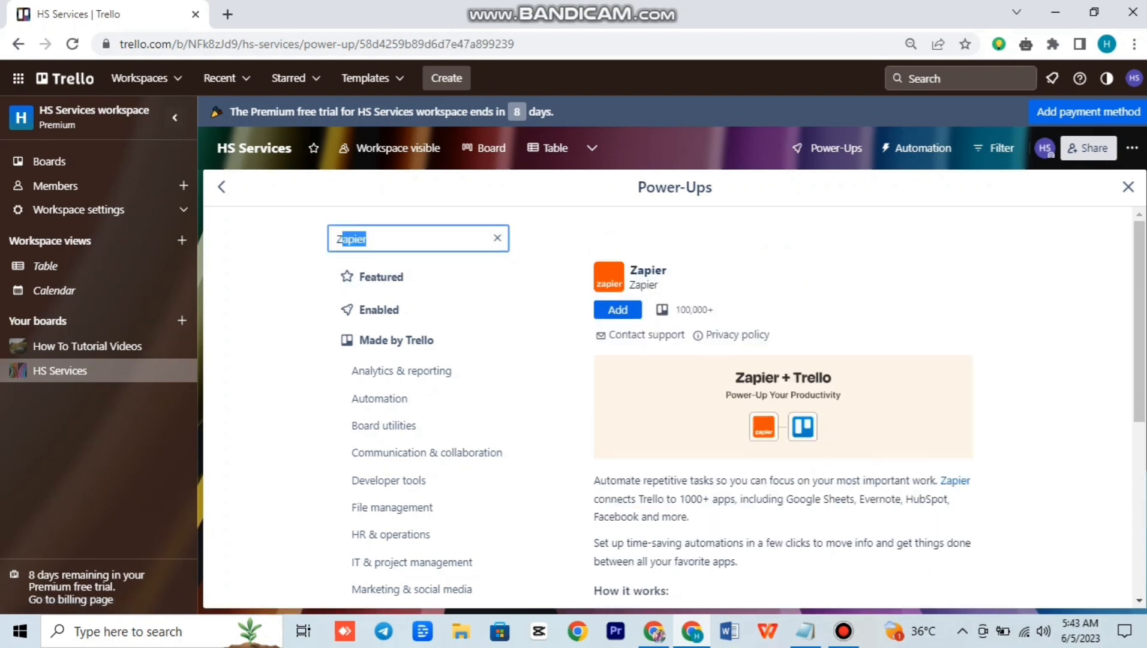
key(BackSpace)
text(google)
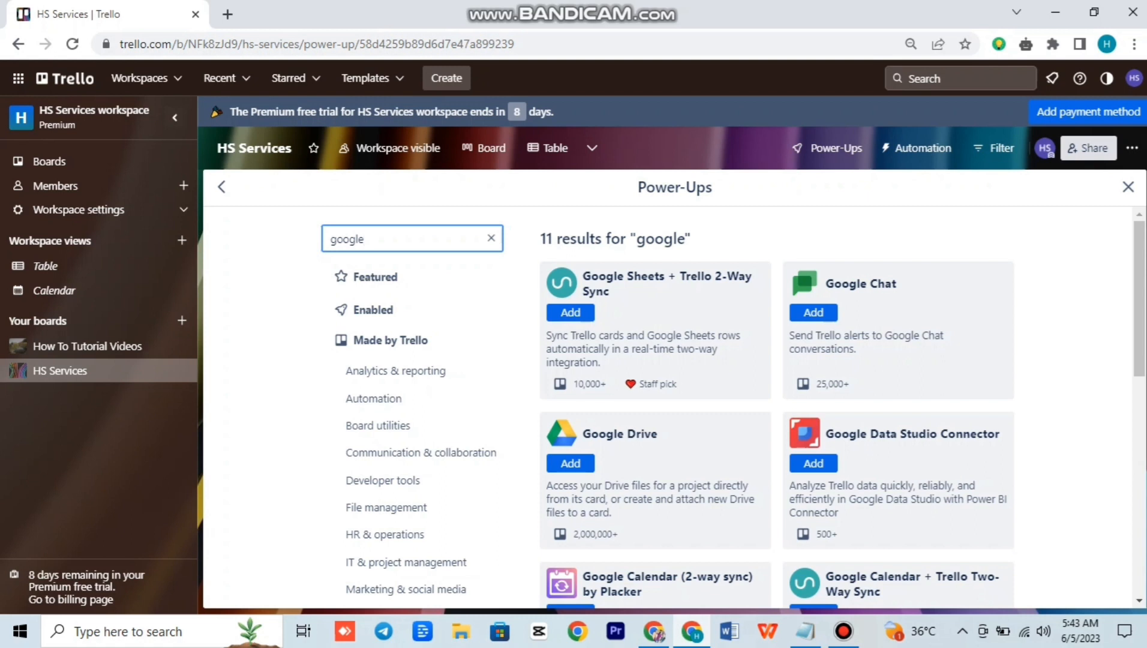
click(861, 283)
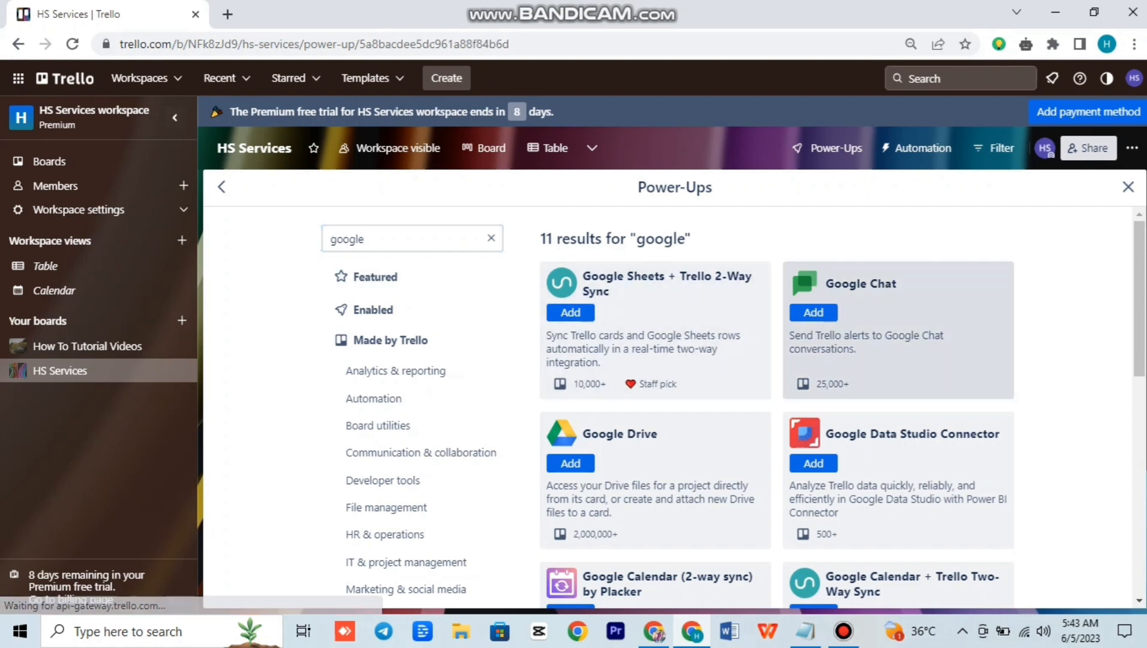
click(222, 187)
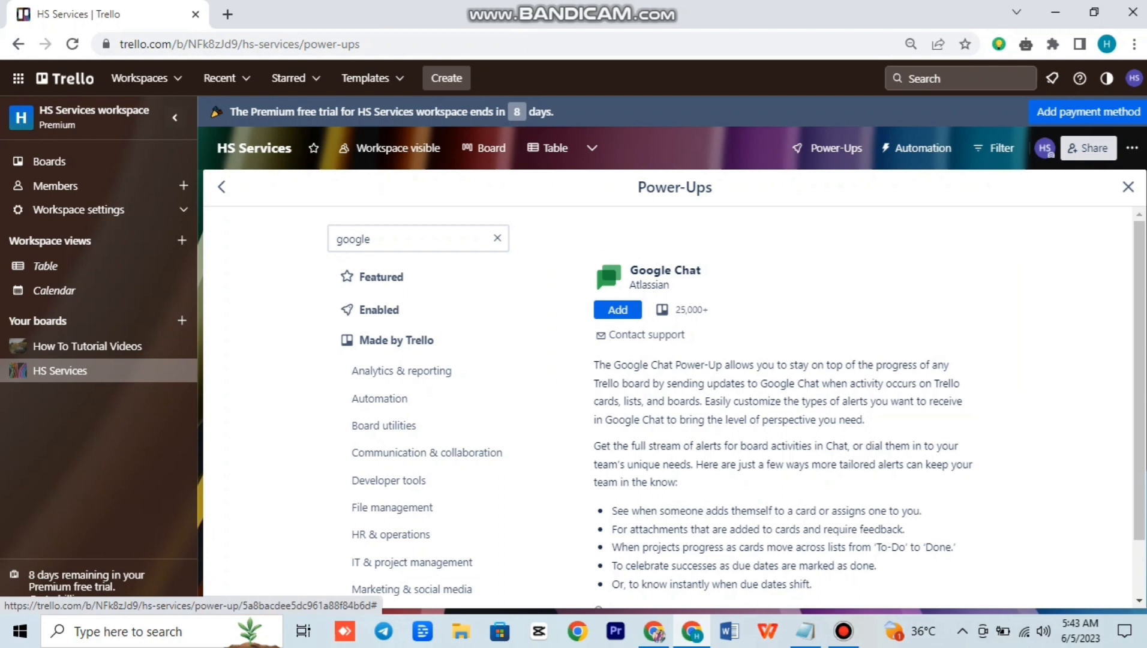
View the Google Drive Power-Up details, return to the directory and look through the "google" results
click(619, 433)
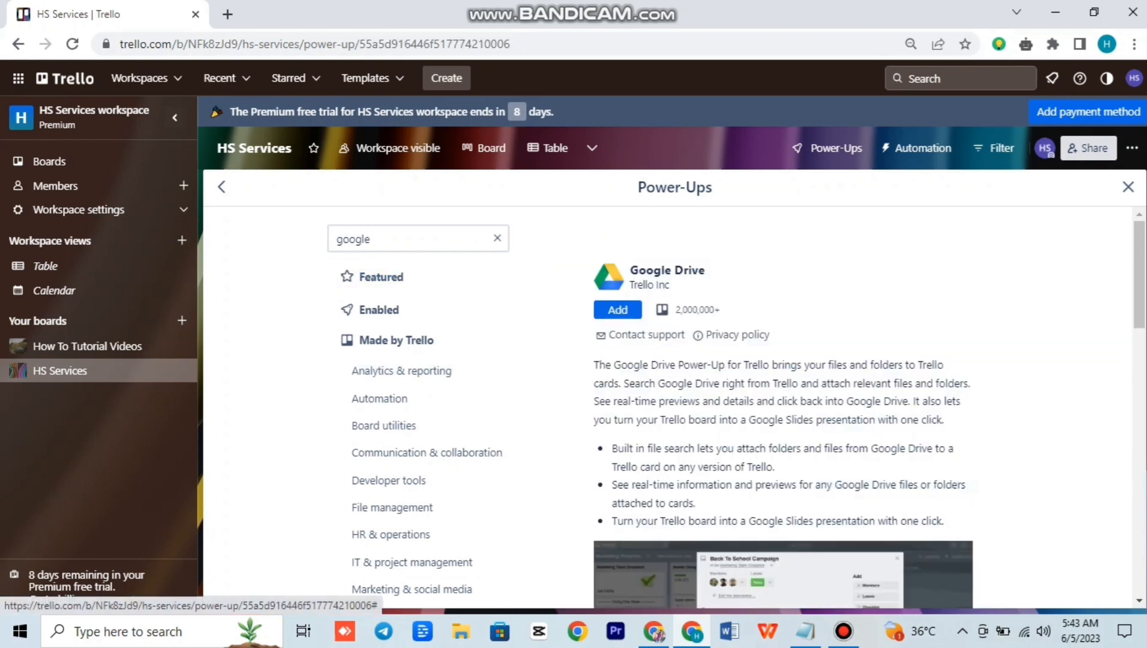
key(alt+Left)
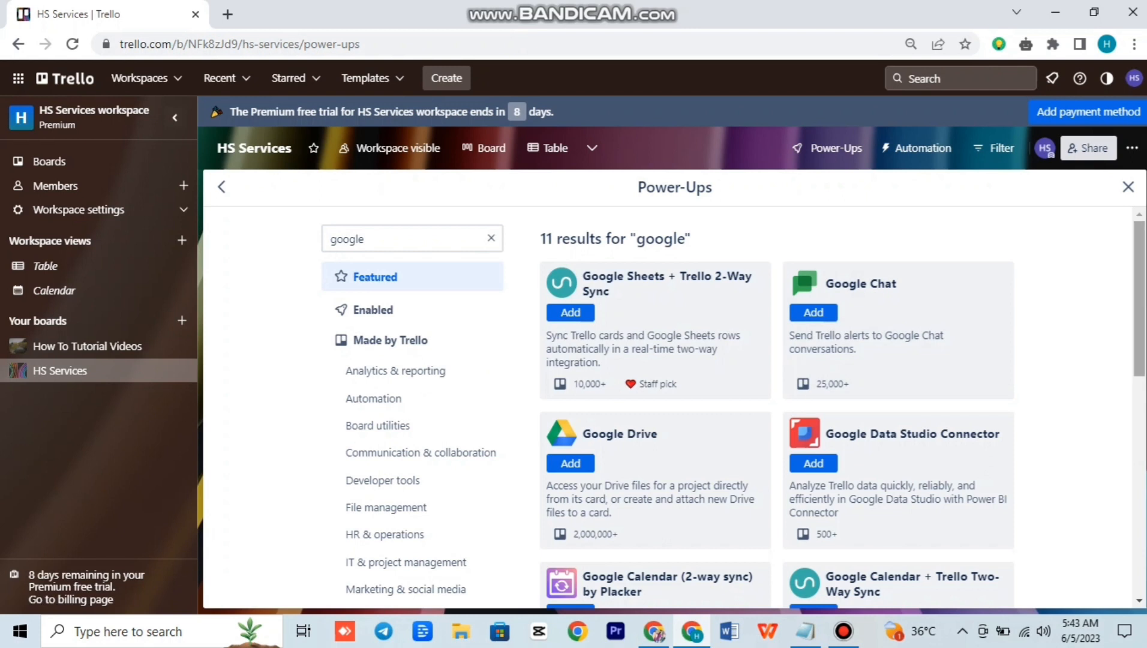
scroll(733, 412, down, 4)
scroll(733, 412, down, 1)
scroll(733, 412, up, 5)
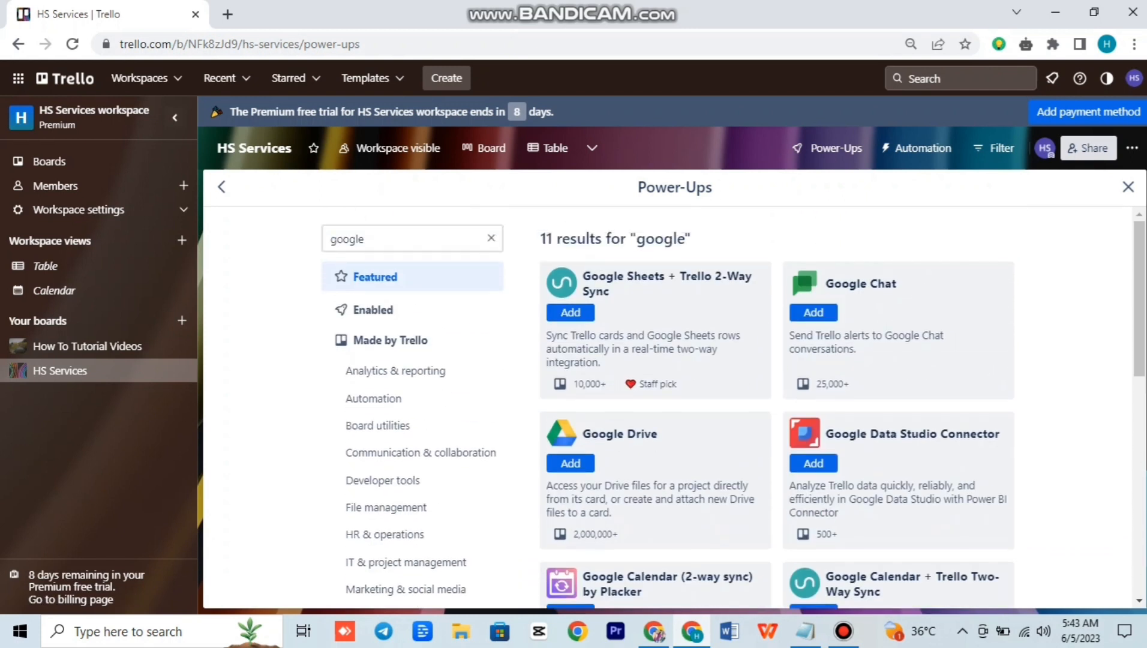
Search the Power-Ups directory for "slack", view the Slack details and go back to the directory
drag(365, 239, 330, 239)
key(BackSpace)
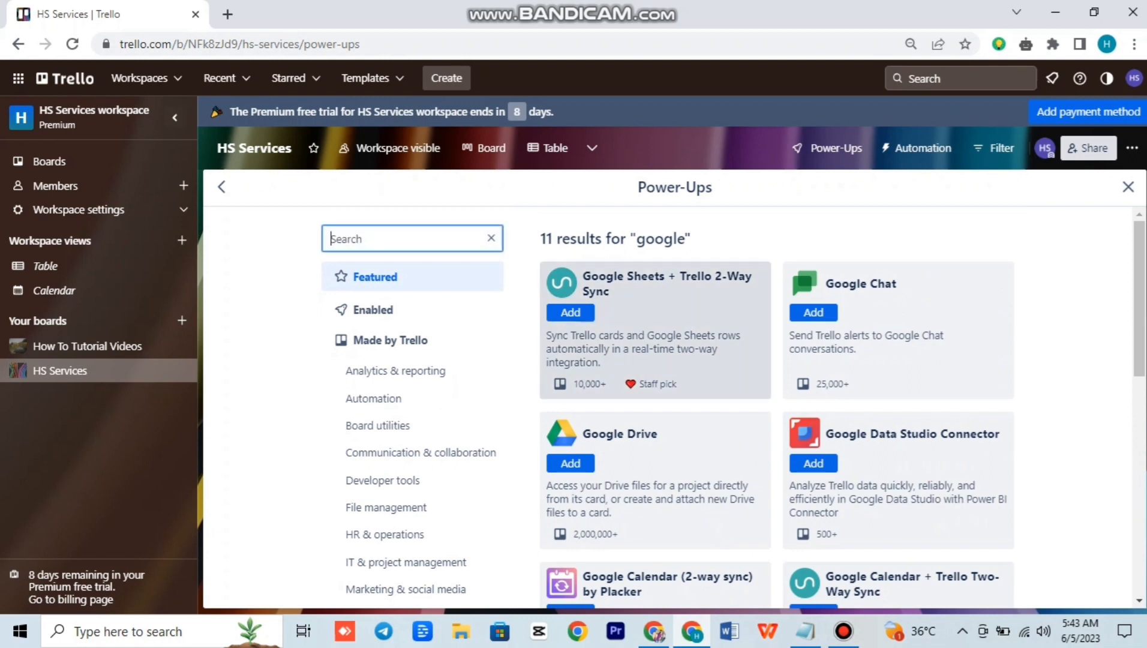
text(slack)
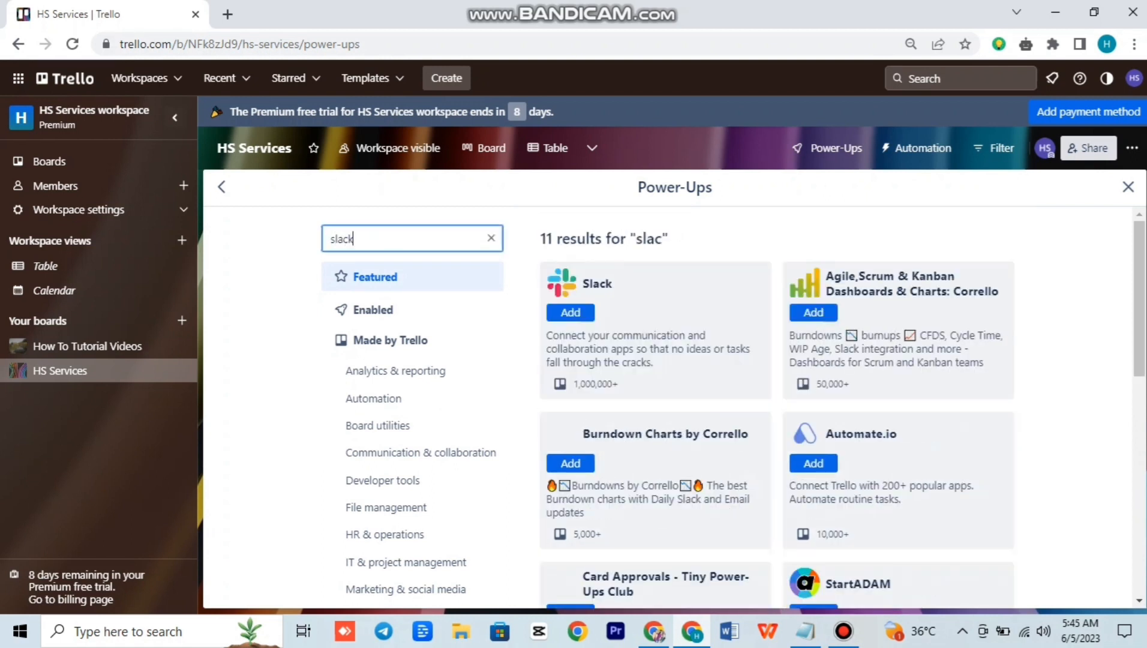
click(655, 330)
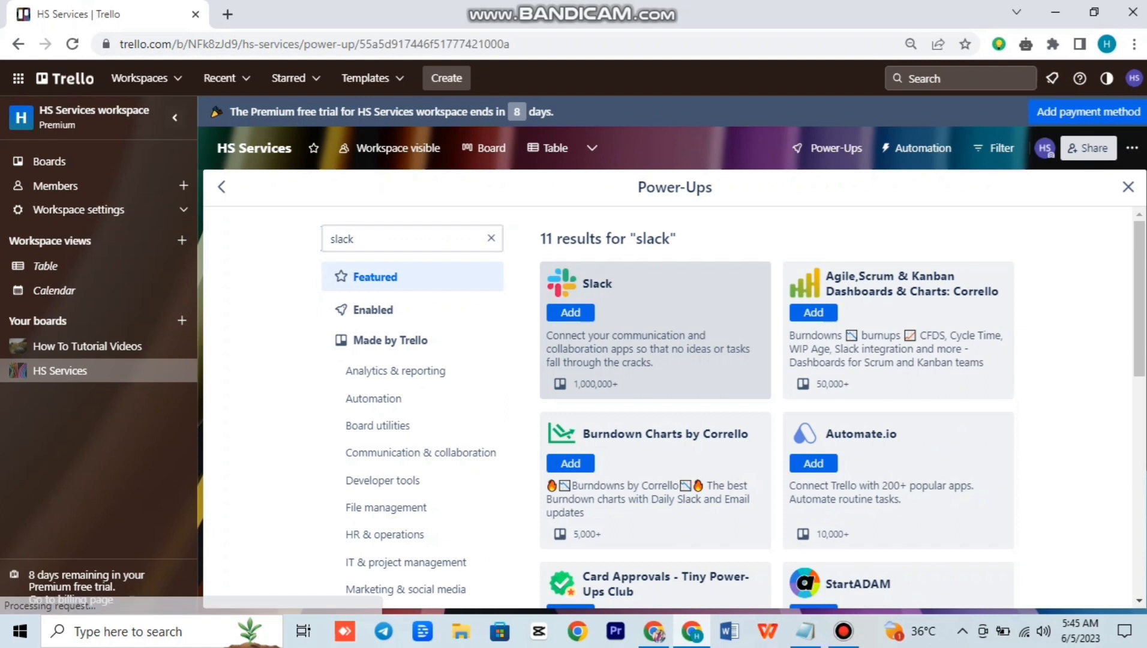
click(221, 187)
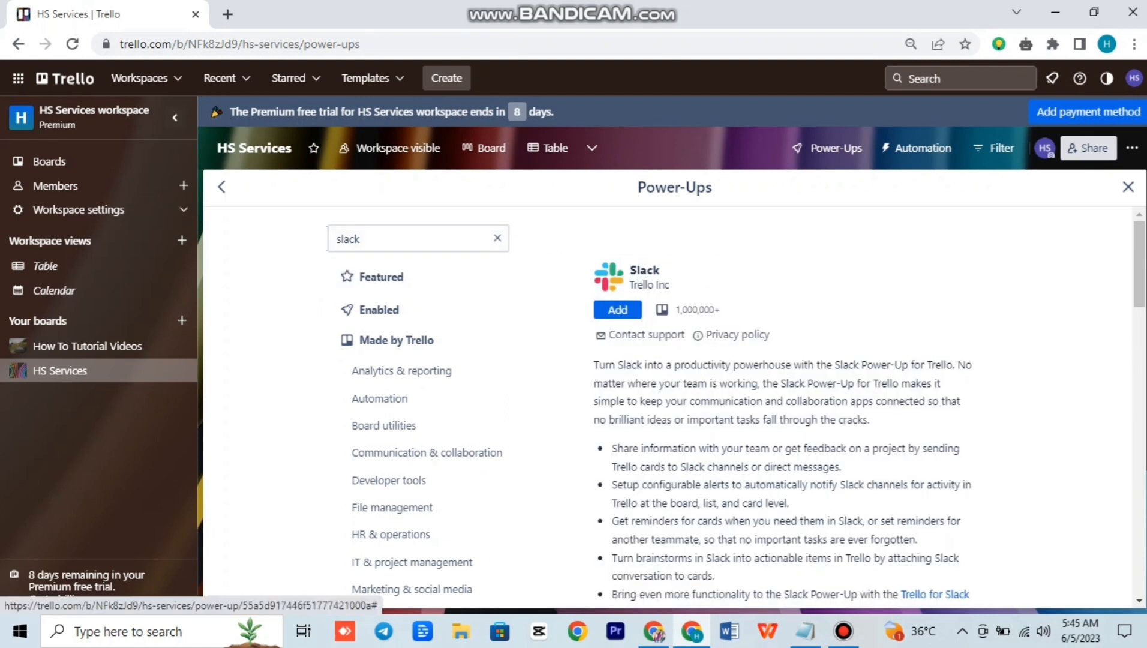
Search the Power-Ups directory for "zoom" and clear the search term
double_click(348, 238)
text(zoom)
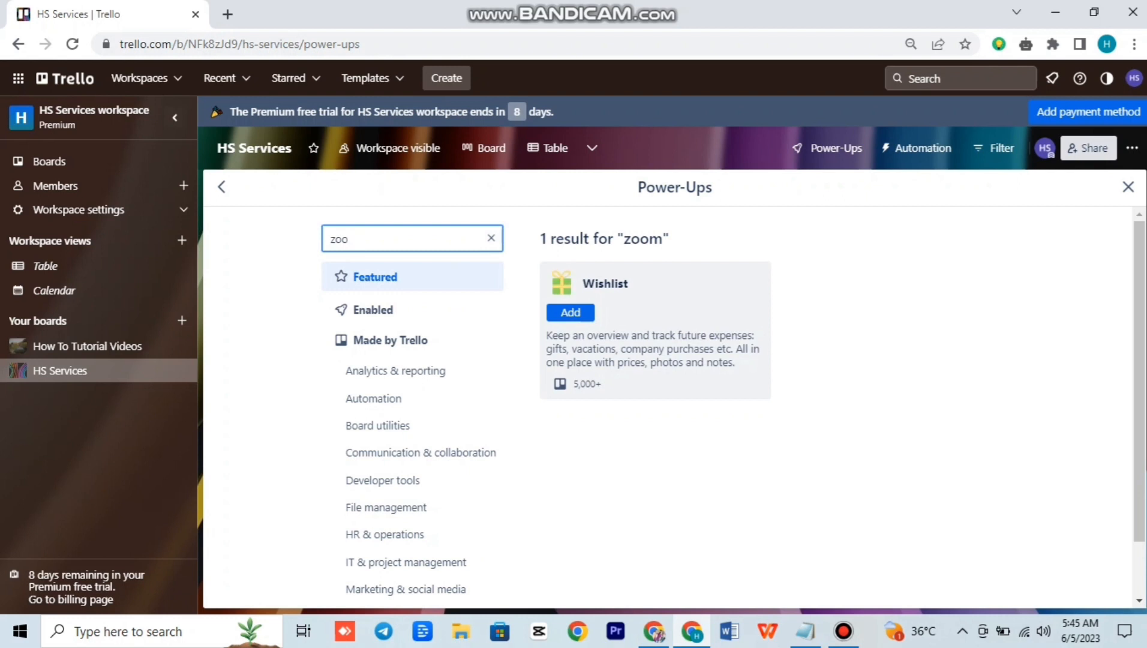
key(BackSpace)
key(BackSpace)
key(BackSpace)
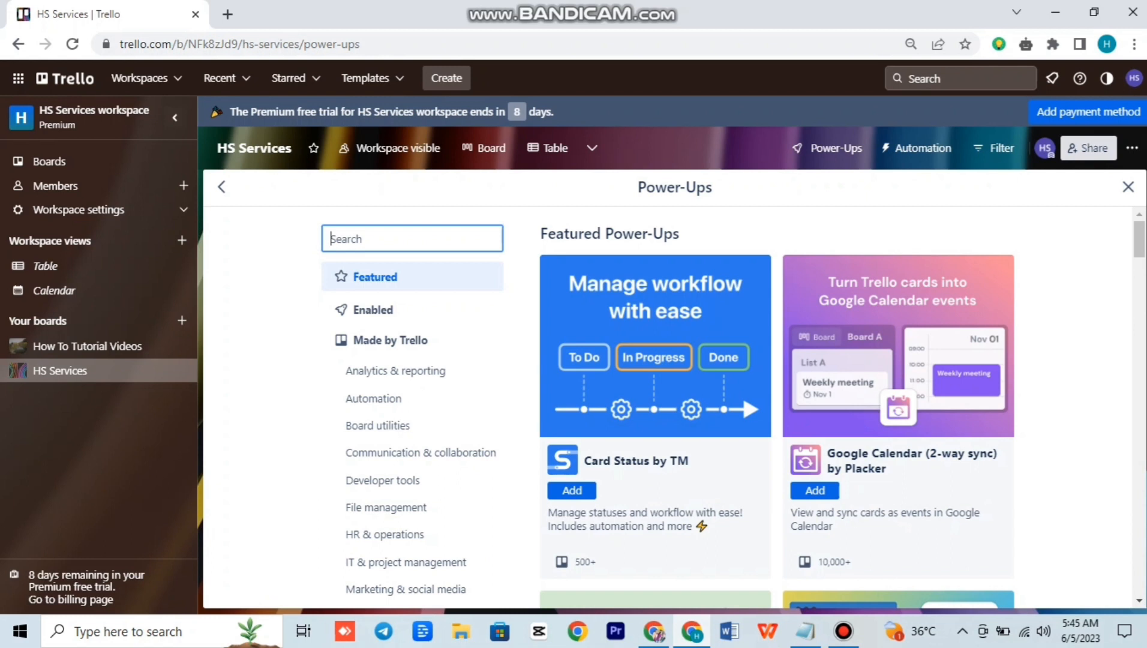
Search the Power-Ups directory for "gmail", view the details of Trello's Gmail integration and close the directory
text(gmaiol)
key(BackSpace)
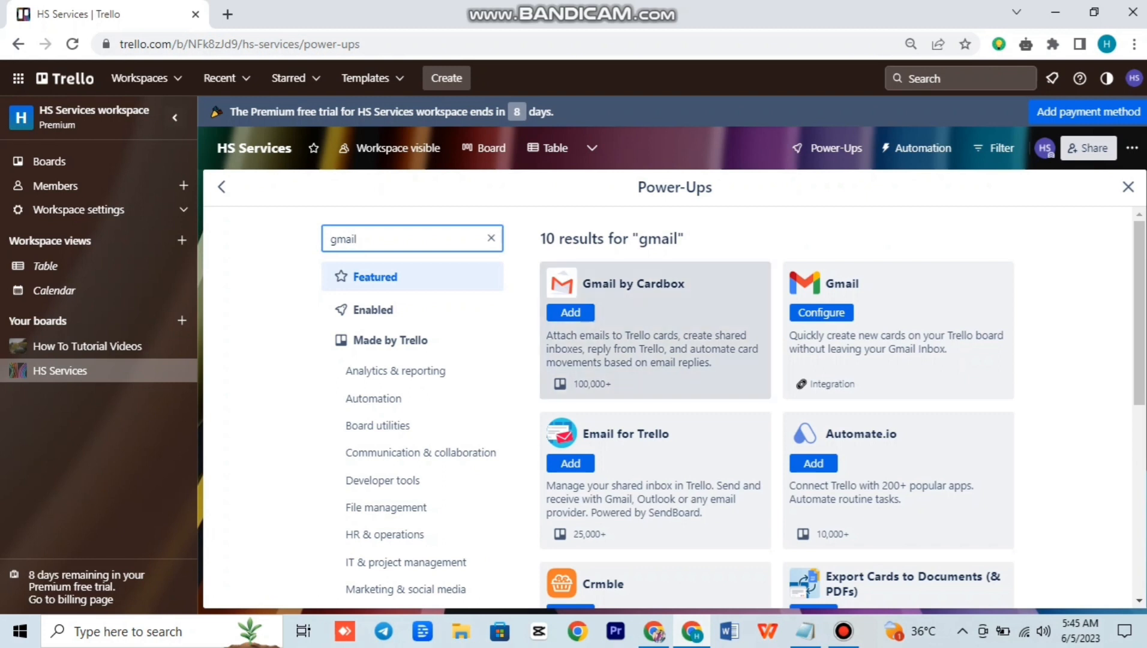
click(898, 336)
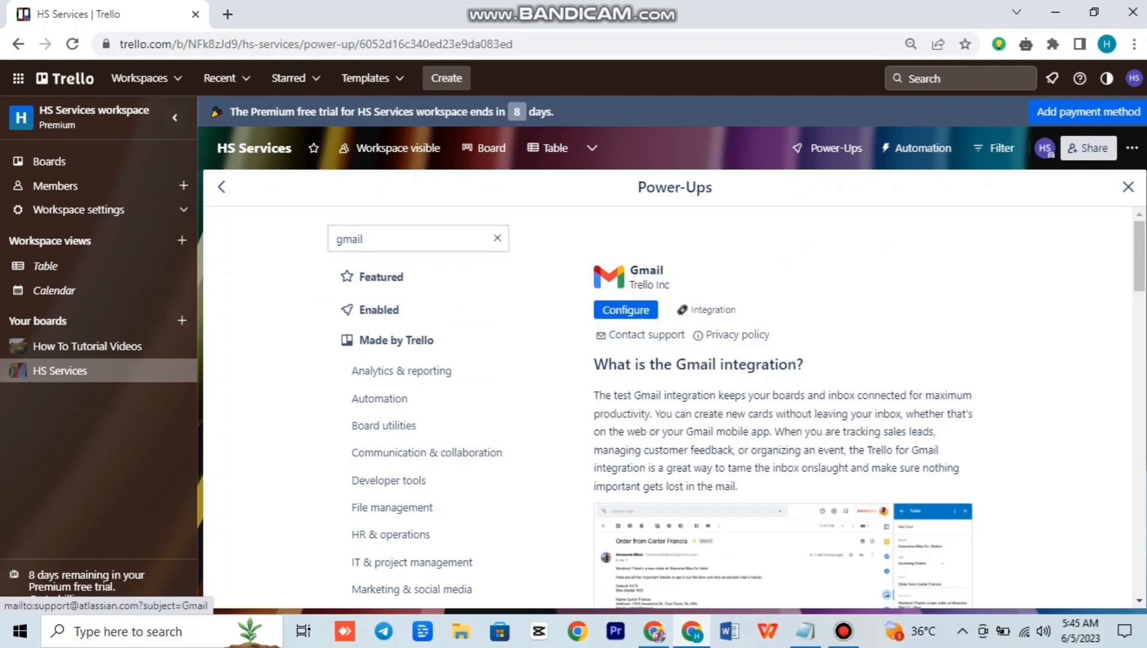
click(1128, 187)
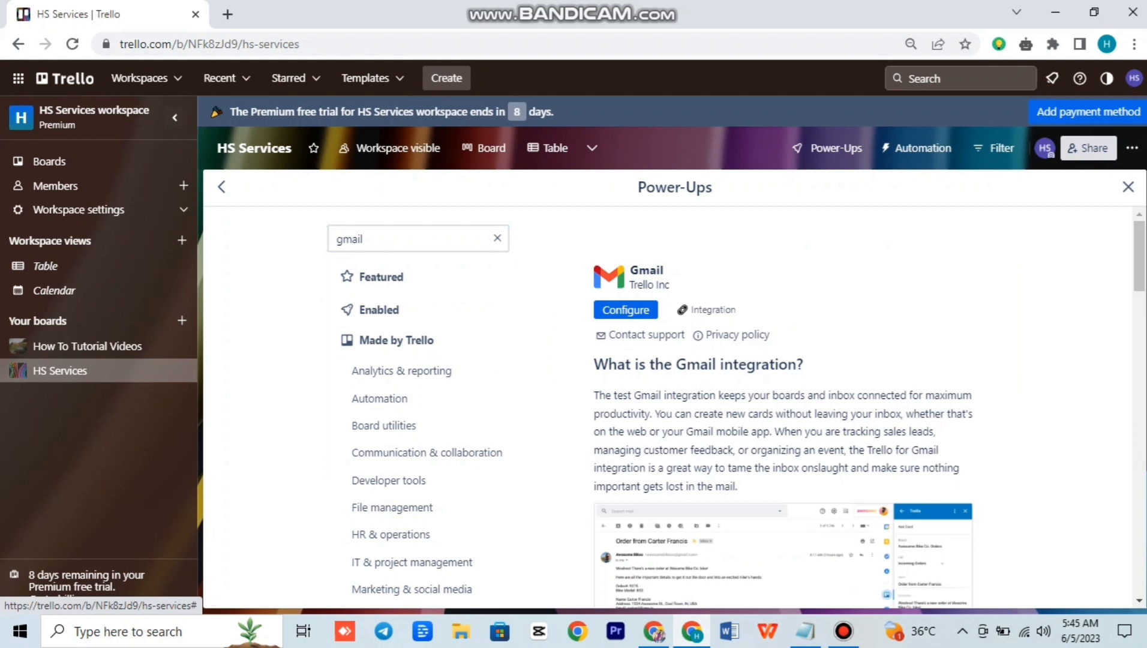
Reopen the board's Power-Ups directory, browse the full list from featured to the last entries, and return to the board
click(827, 148)
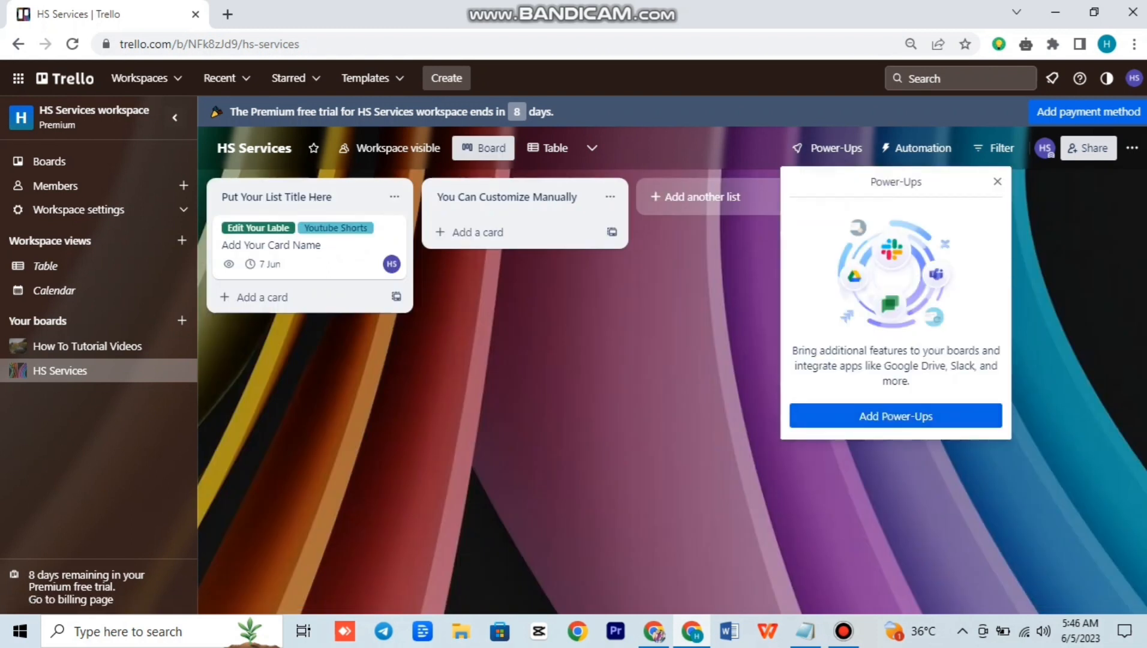
click(831, 149)
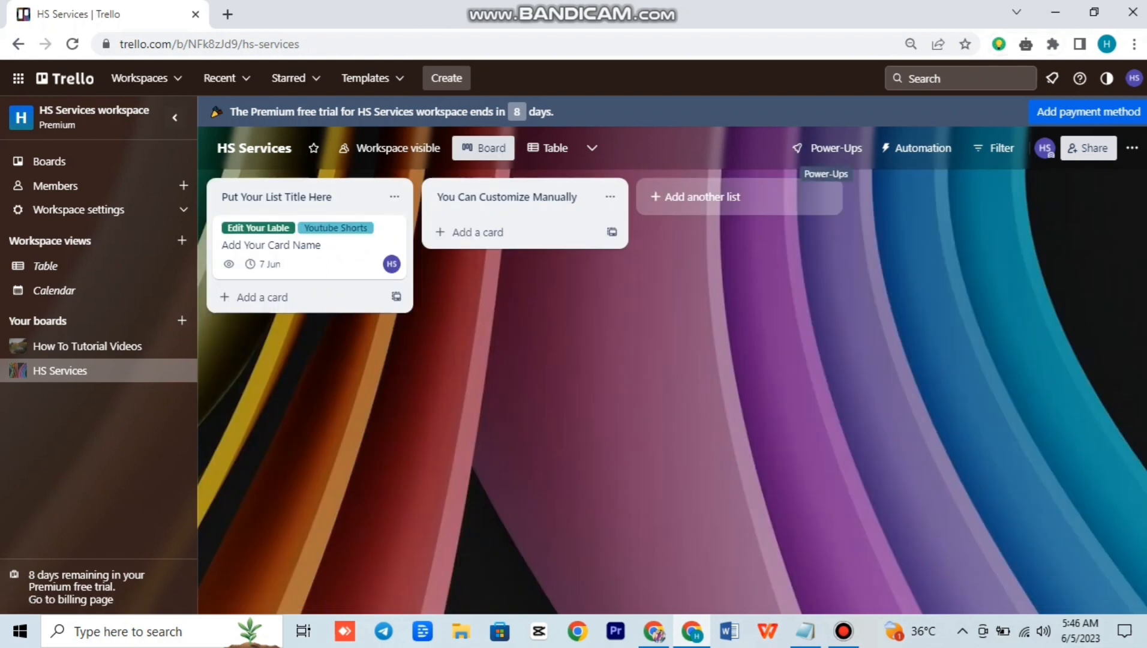
click(830, 149)
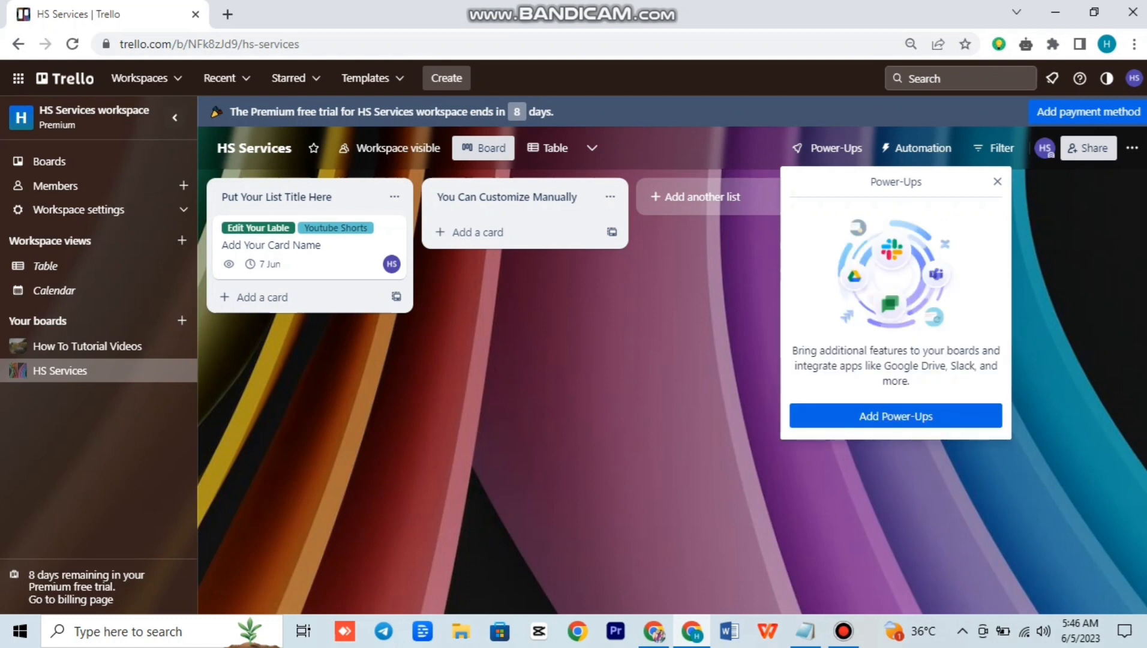
click(896, 415)
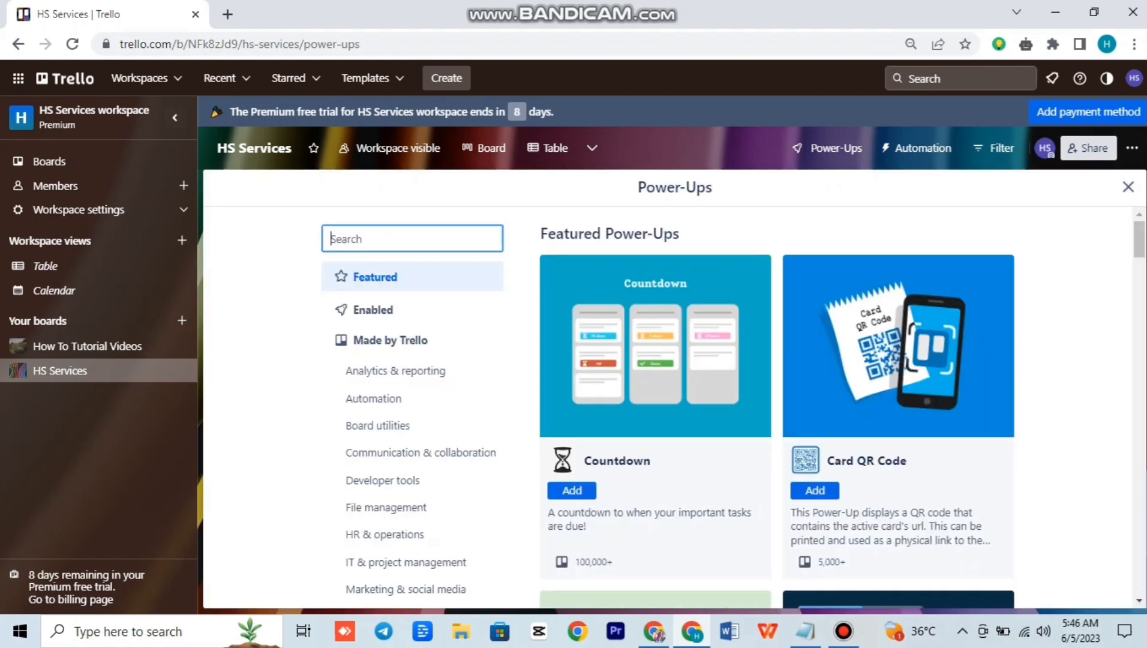
scroll(733, 408, down, 8)
scroll(777, 408, down, 15)
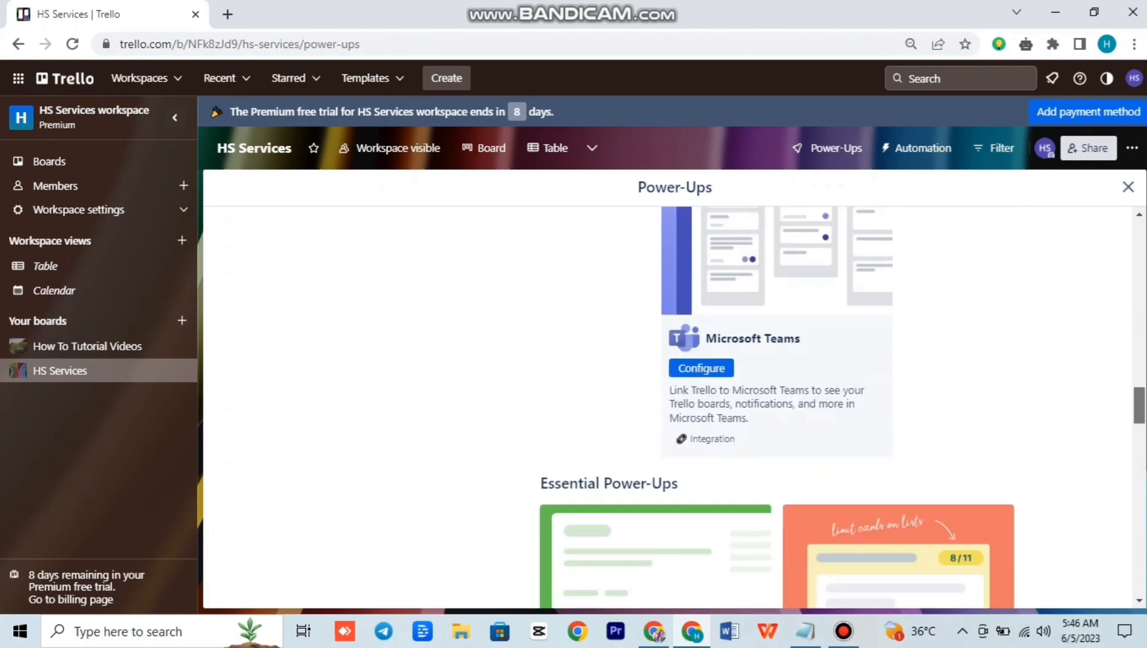
scroll(777, 408, down, 15)
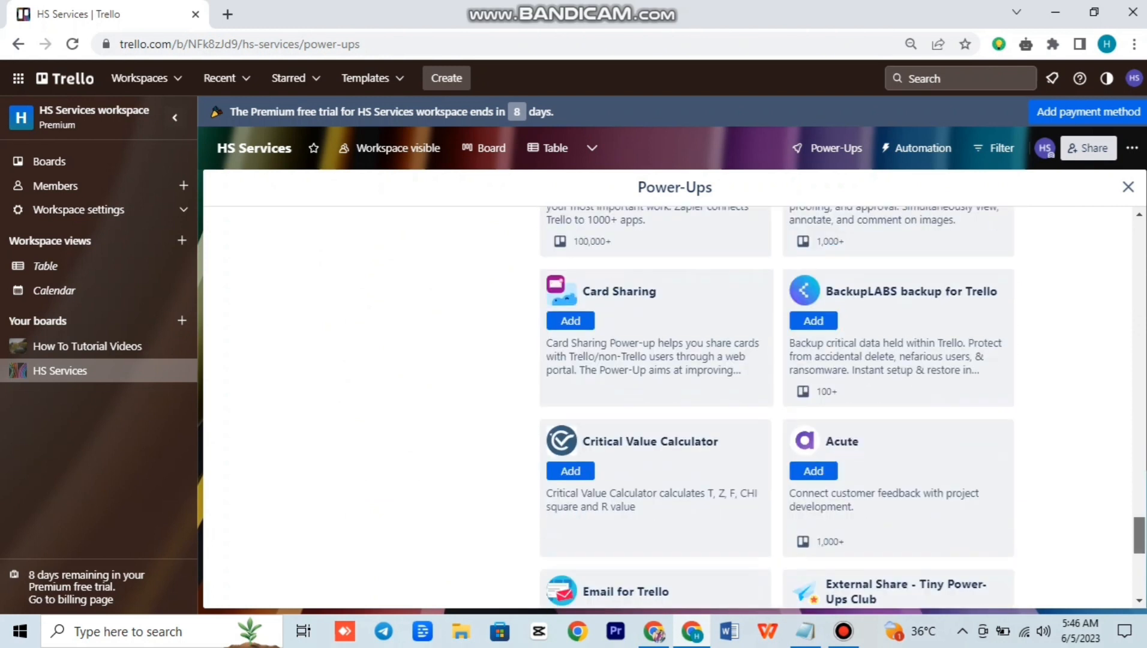
scroll(777, 408, down, 8)
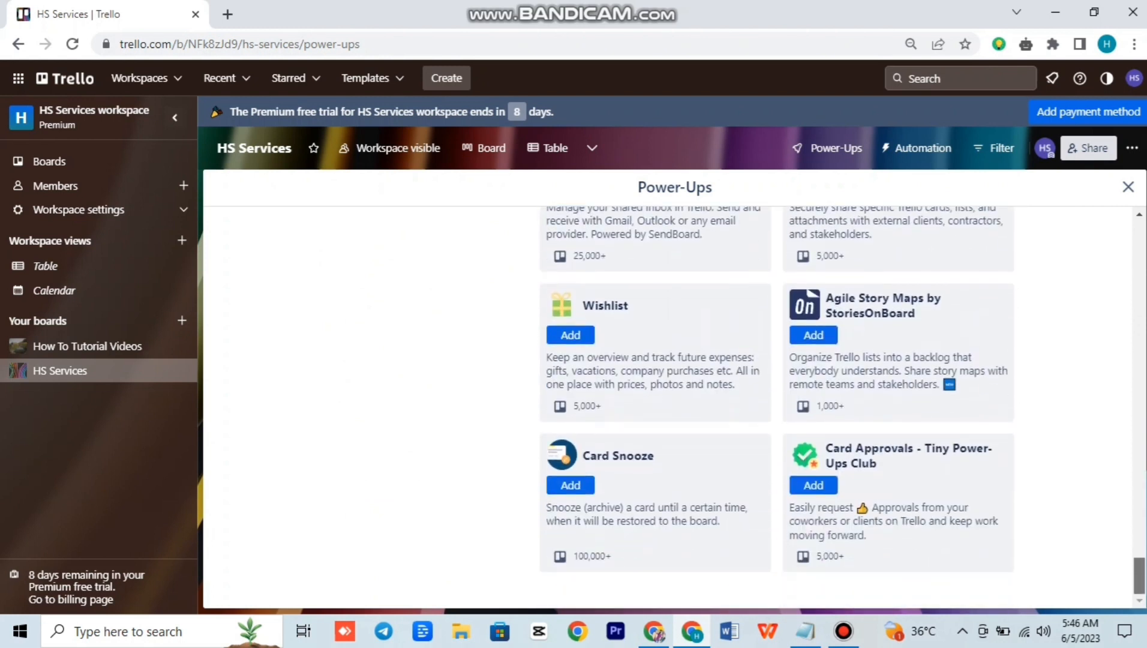
scroll(777, 408, up, 20)
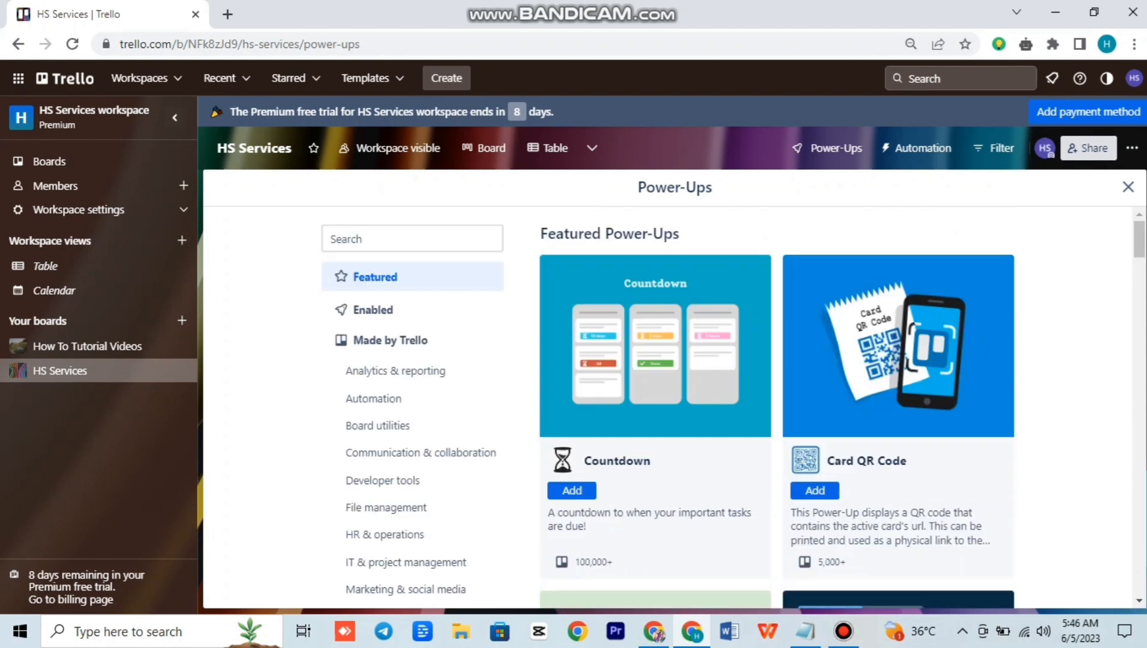
click(1127, 187)
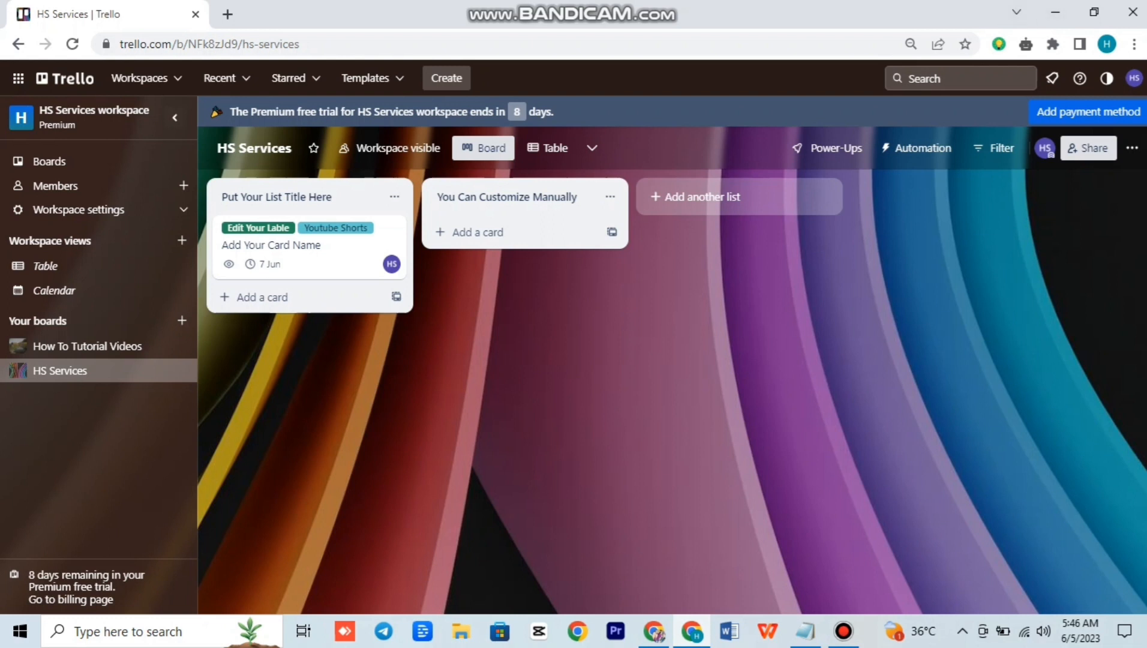
click(1056, 12)
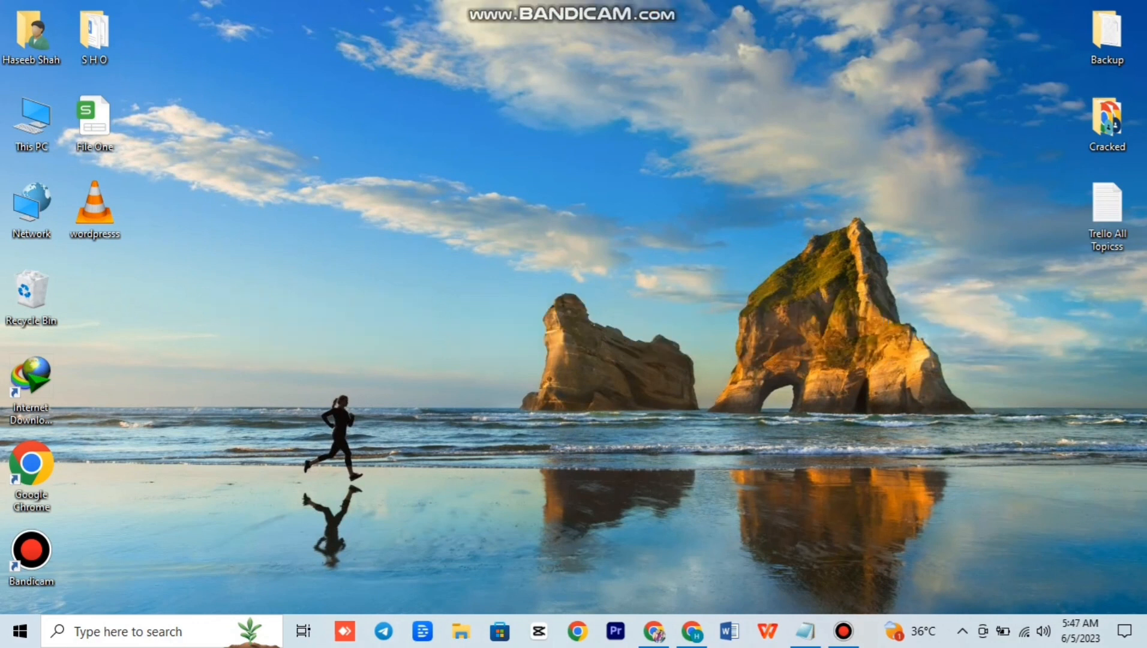
click(691, 631)
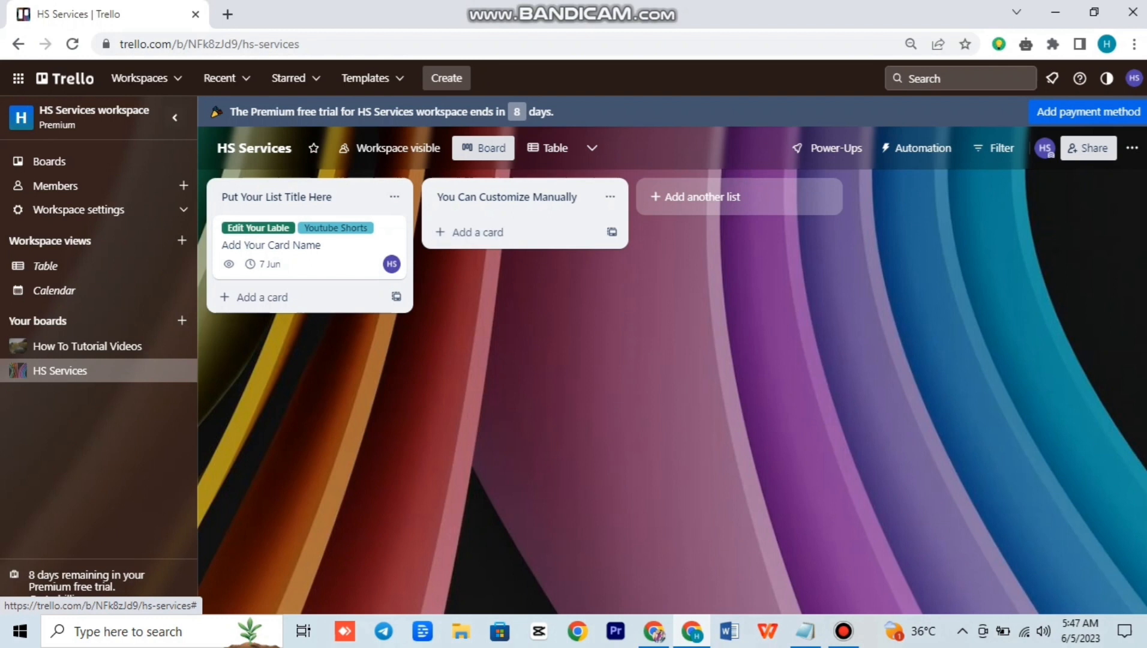
click(703, 197)
click(710, 226)
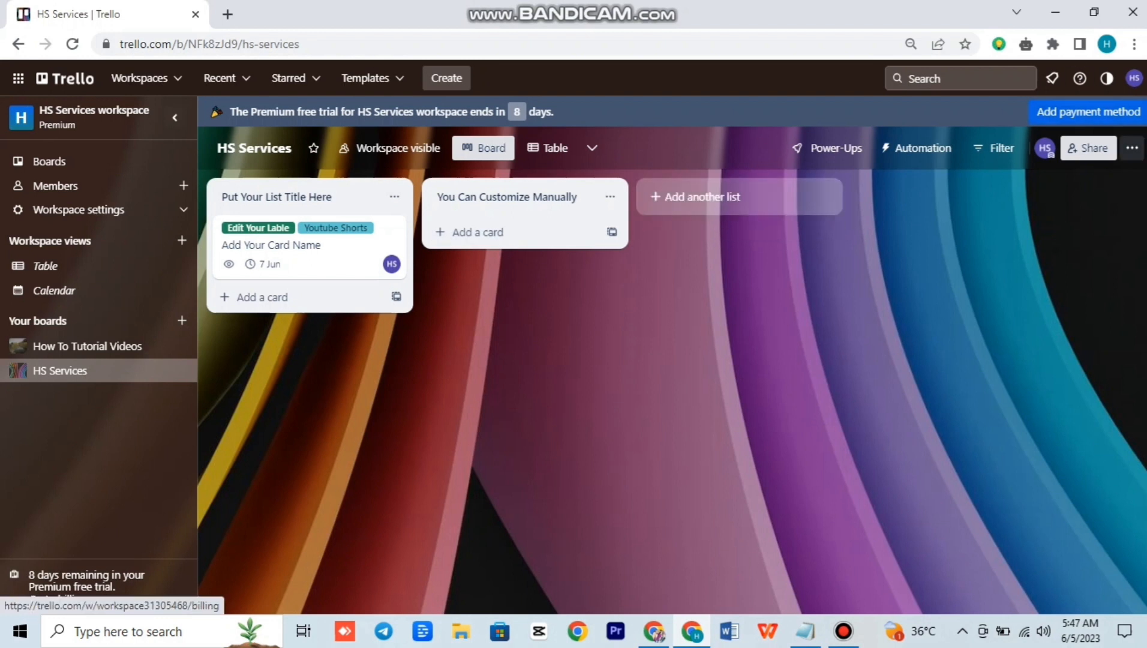
key(ctrl+a)
Create a share link for the HS Services board and check its join permission options
click(1088, 148)
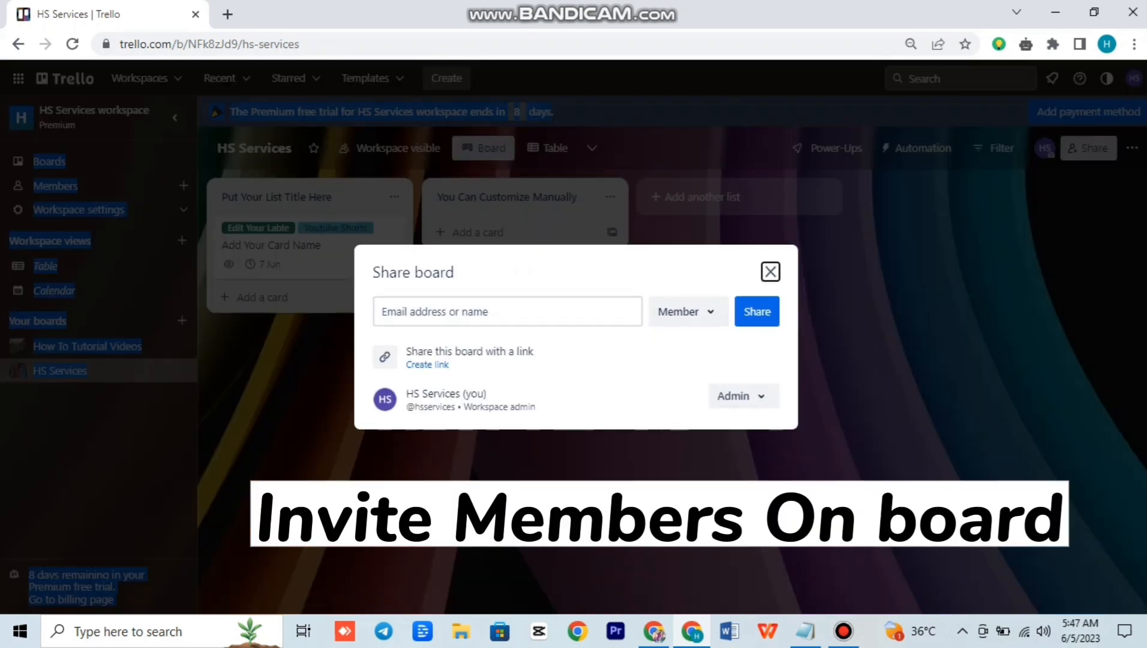
click(427, 364)
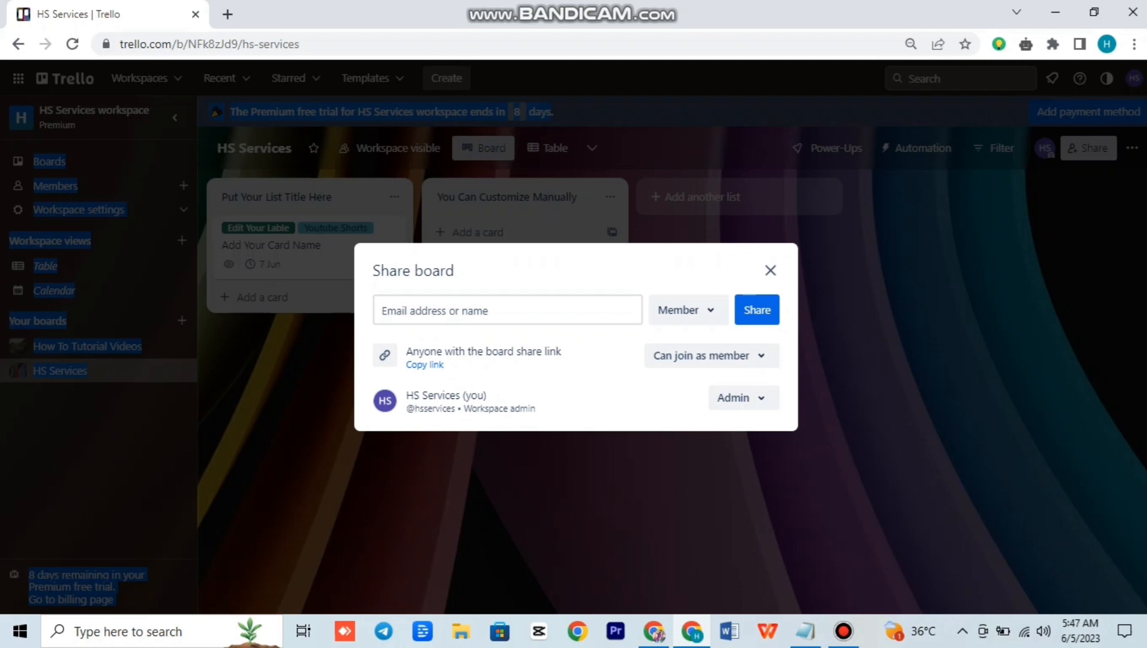
click(711, 355)
click(711, 355)
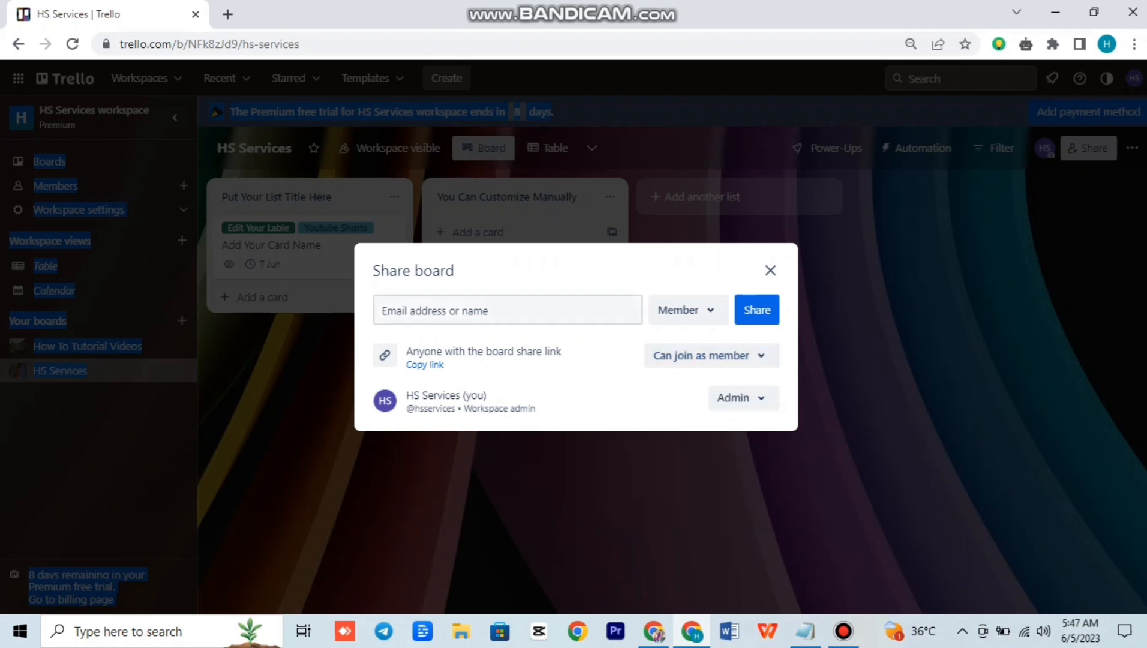
Invite a person to the board as Member with the message "Join Us To Get Started"
click(508, 310)
click(447, 386)
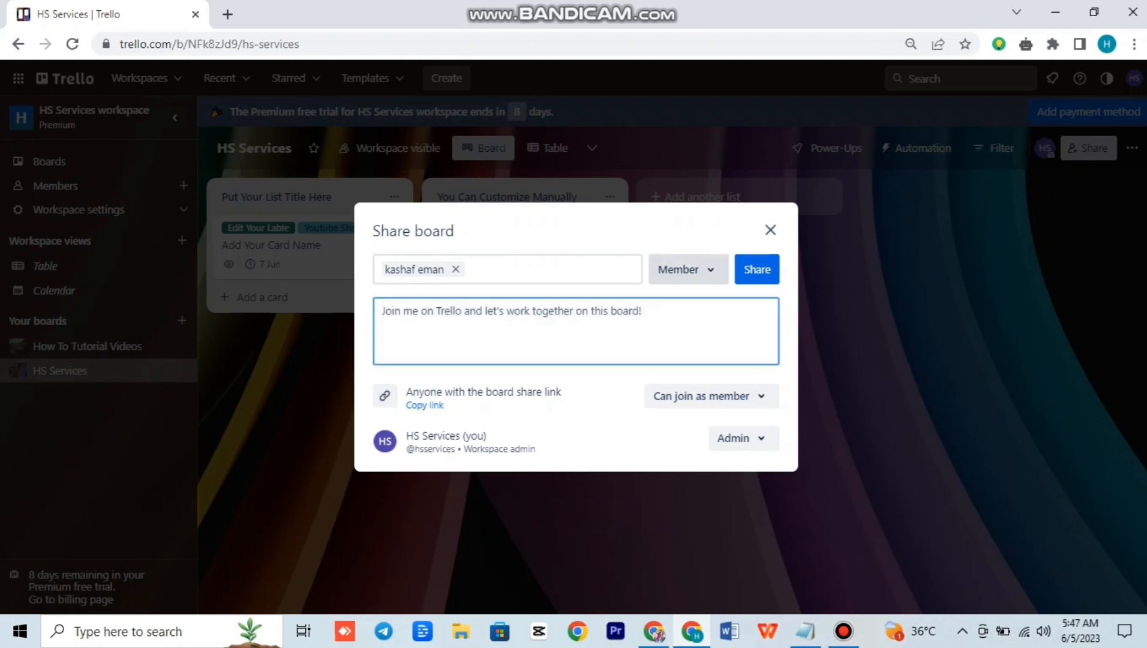
text(Join Us To Get Started)
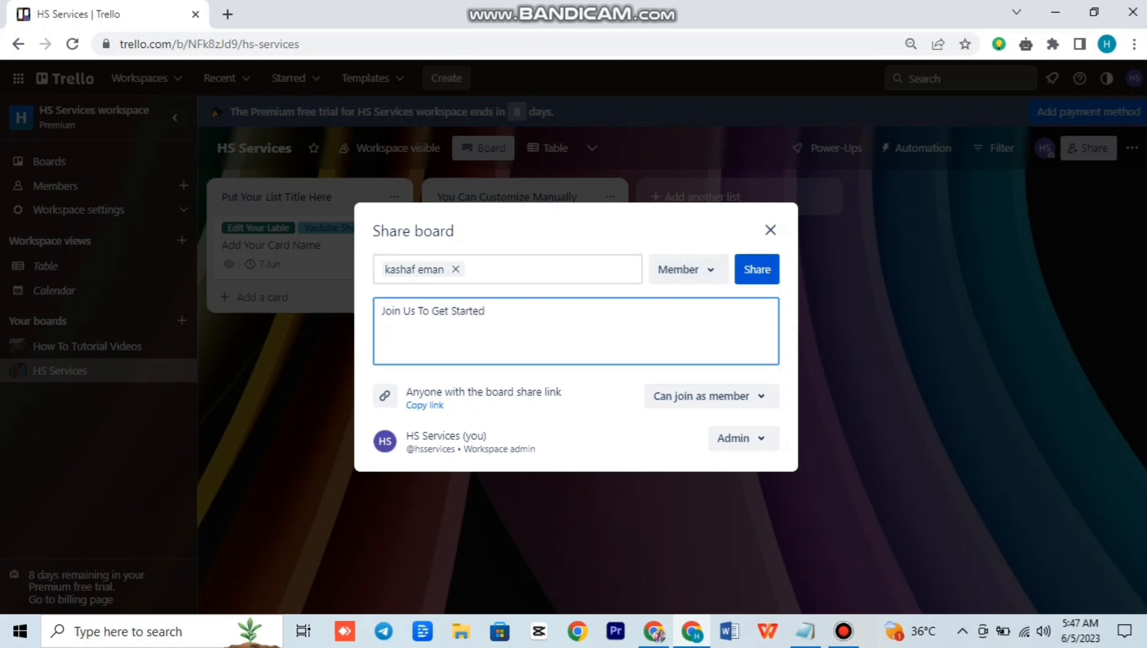
click(757, 269)
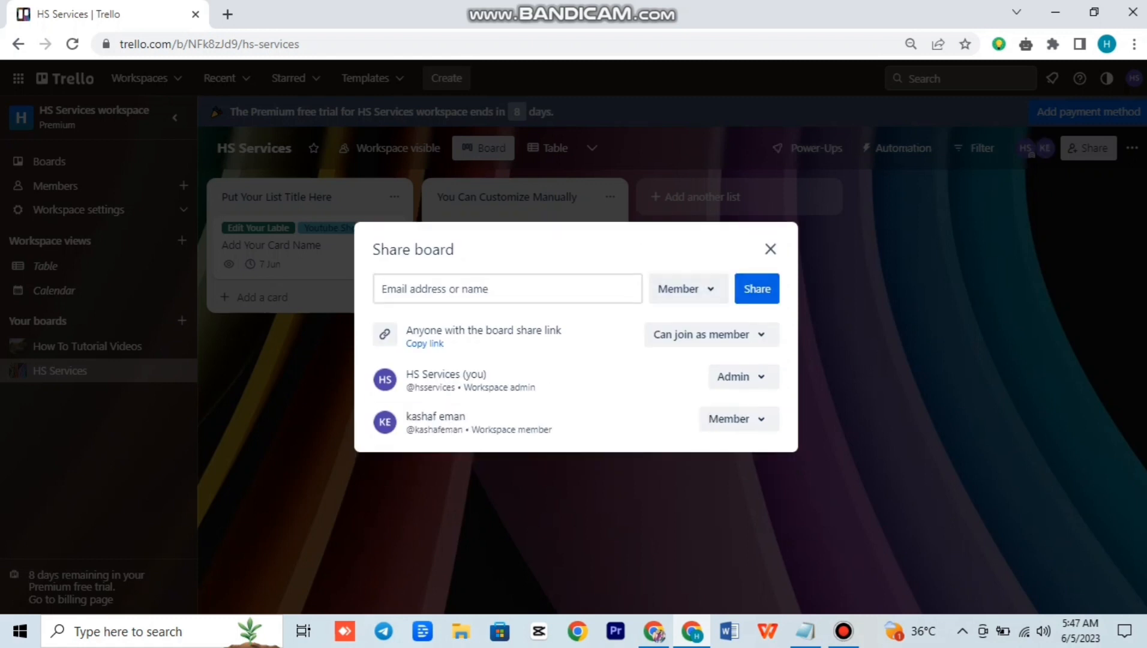
Review the role options available for the newly added board member and close the sharing settings
drag(469, 417, 406, 417)
click(736, 418)
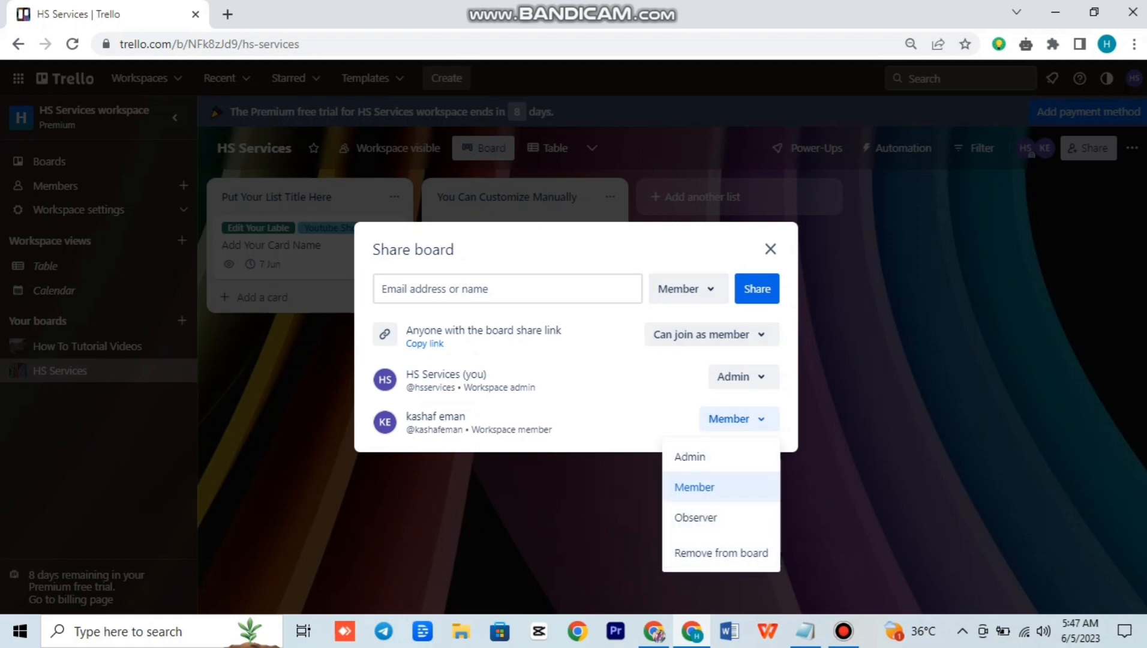
click(771, 248)
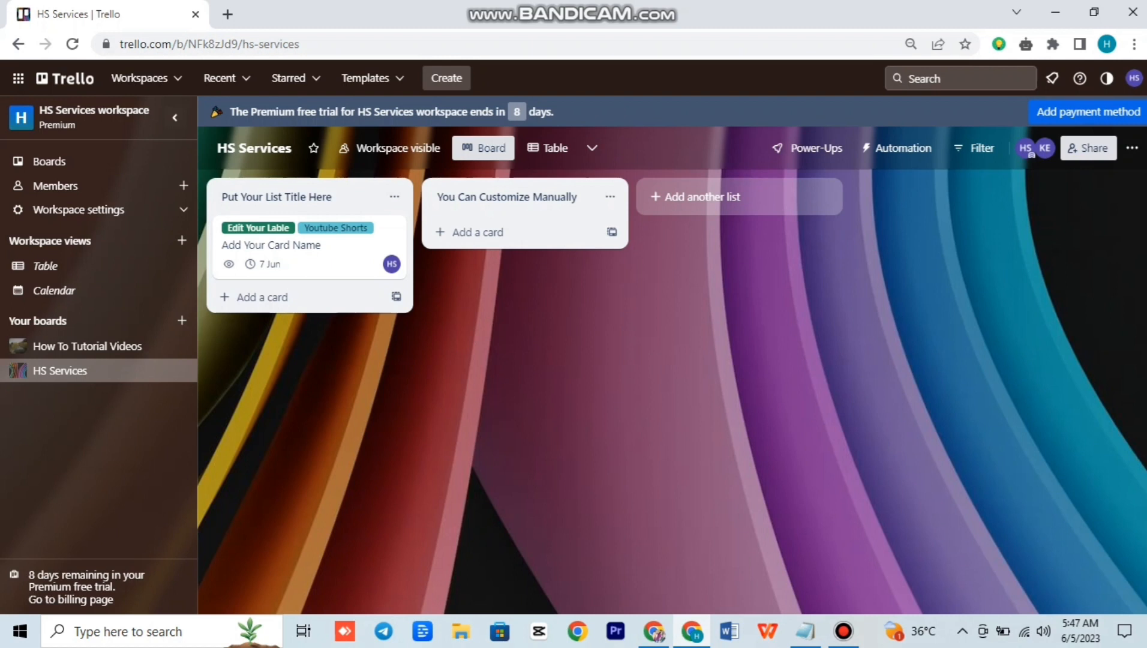
Archive the "You Can Customize Manually" list
click(1131, 148)
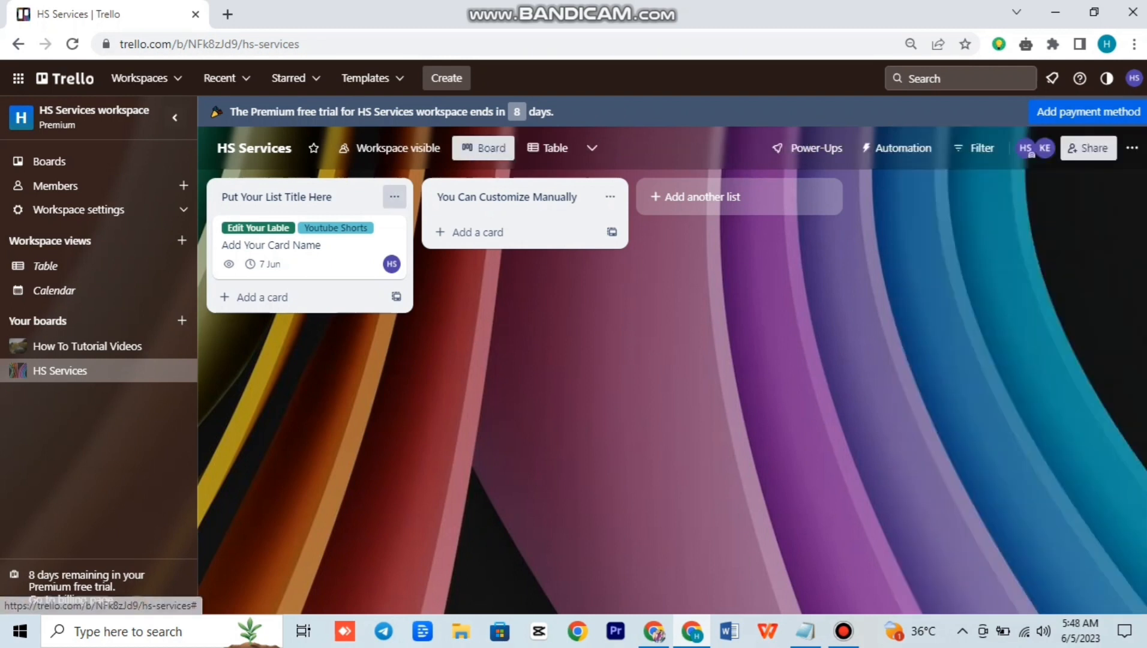
click(610, 196)
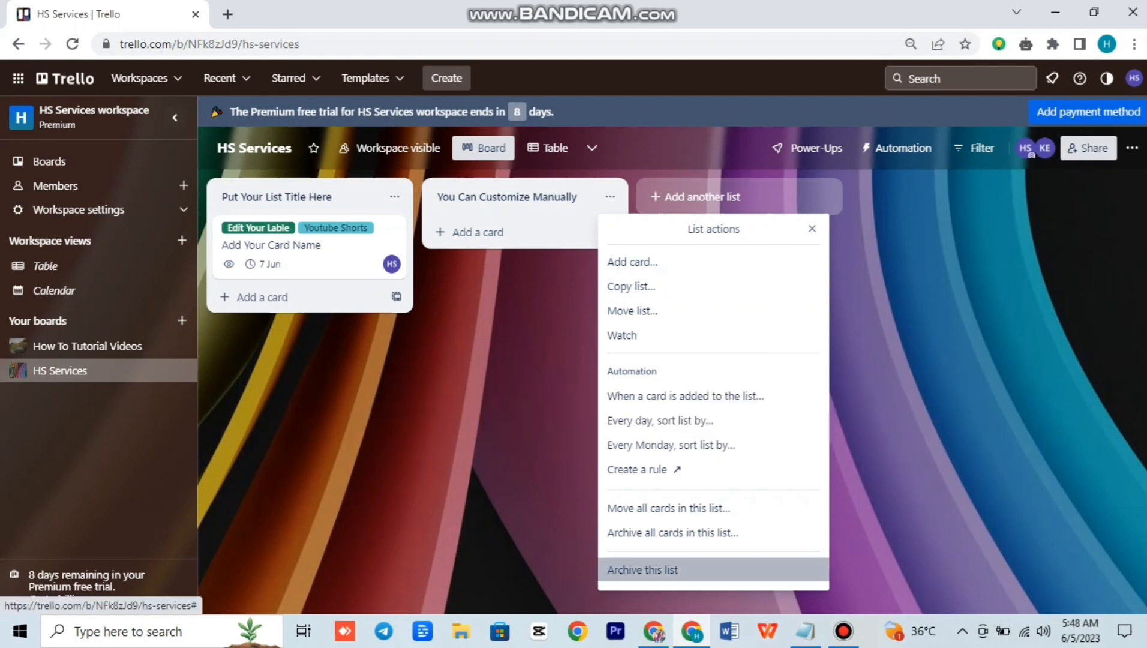
click(642, 569)
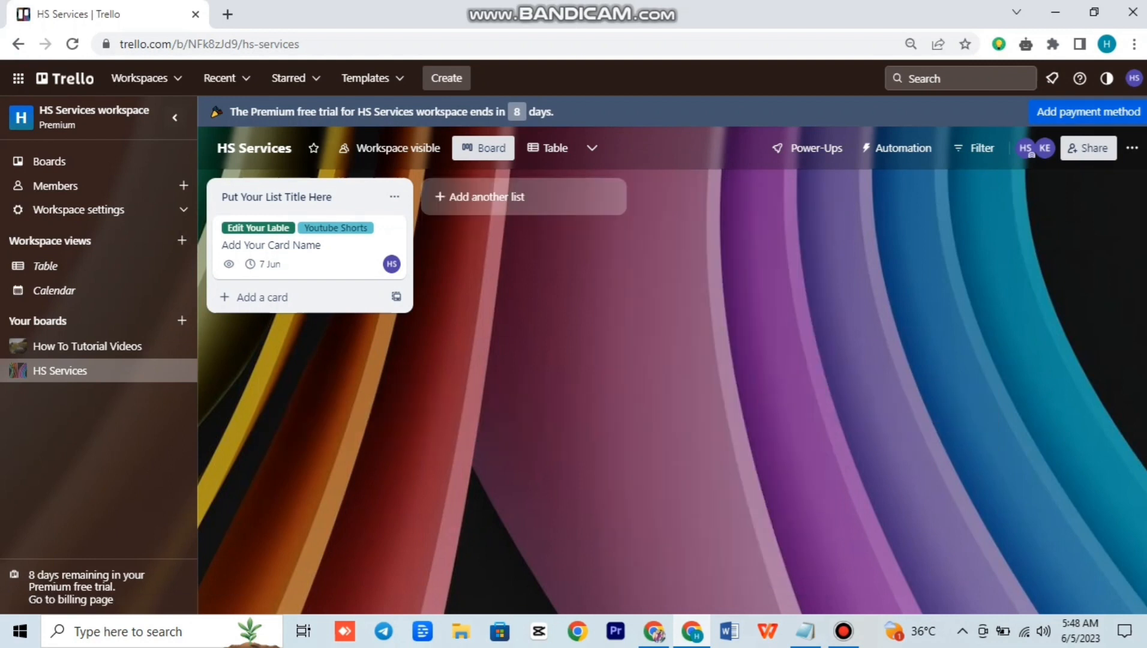
Restore the archived "You Can Customize Manually" list to the board from the archived items
click(1132, 148)
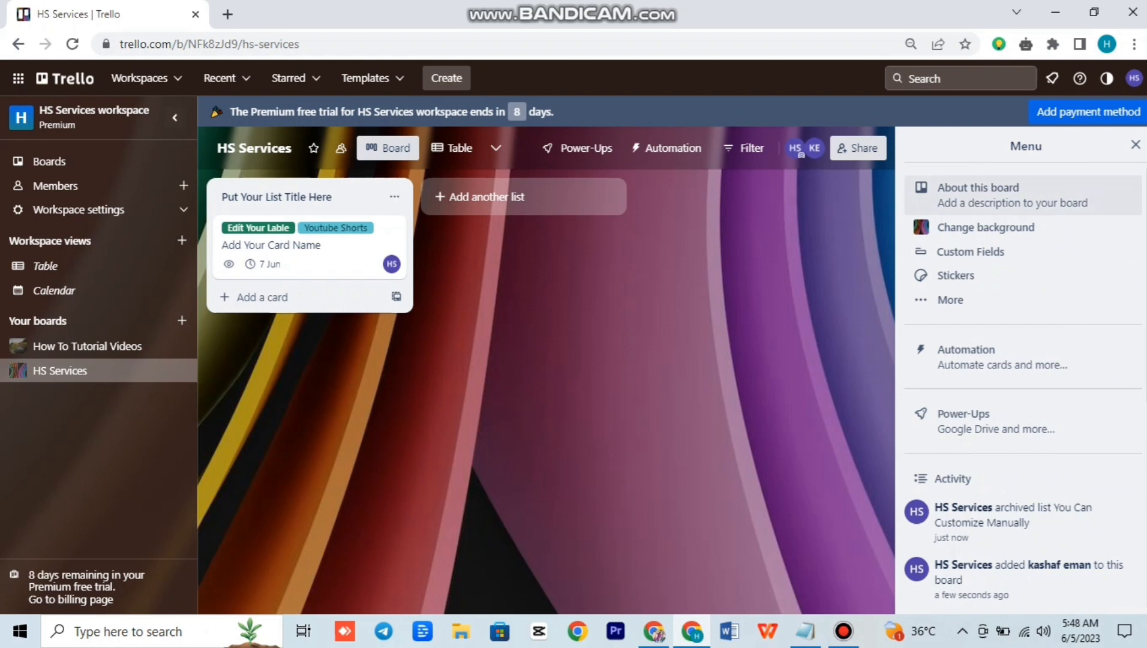
click(950, 300)
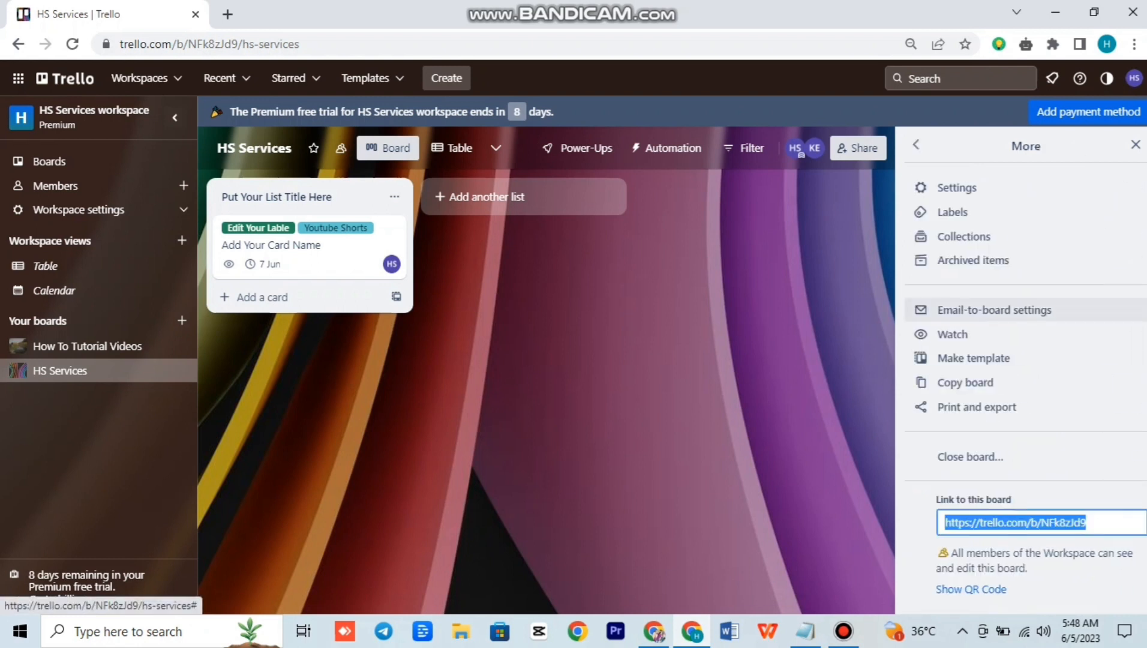
click(973, 259)
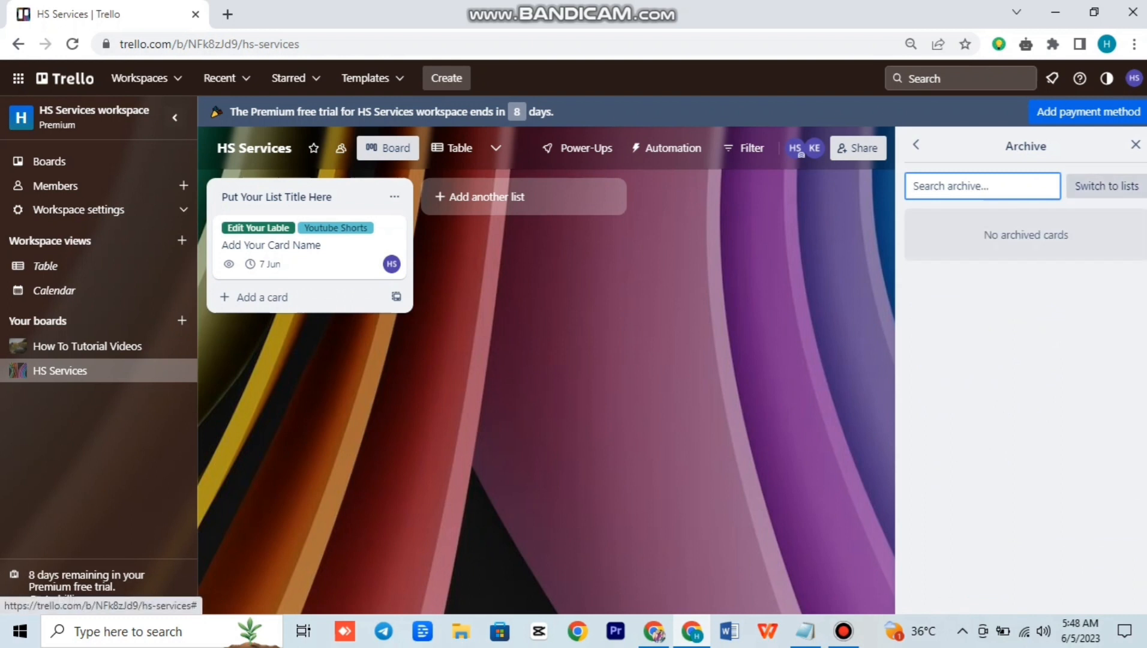
click(1107, 186)
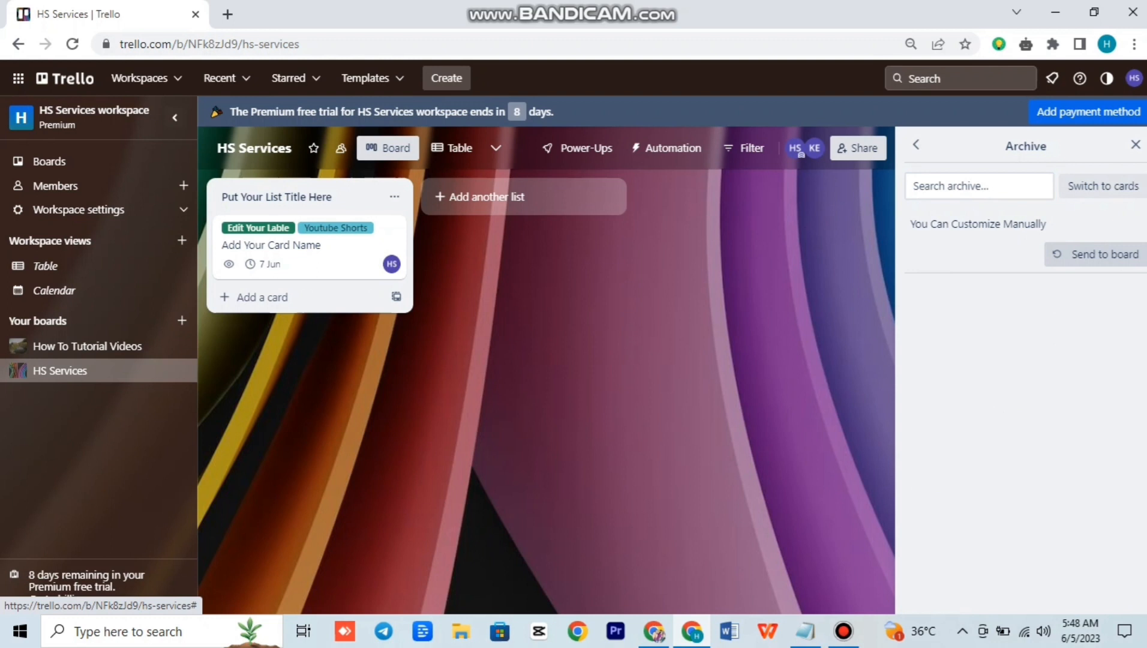
click(1097, 254)
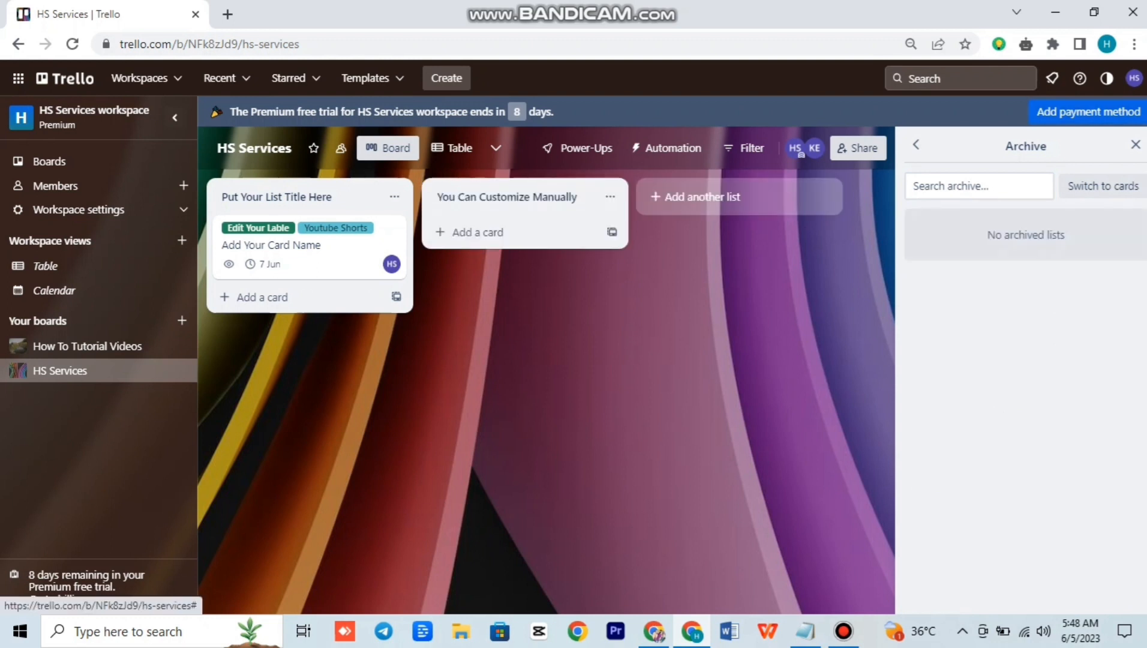
click(1135, 145)
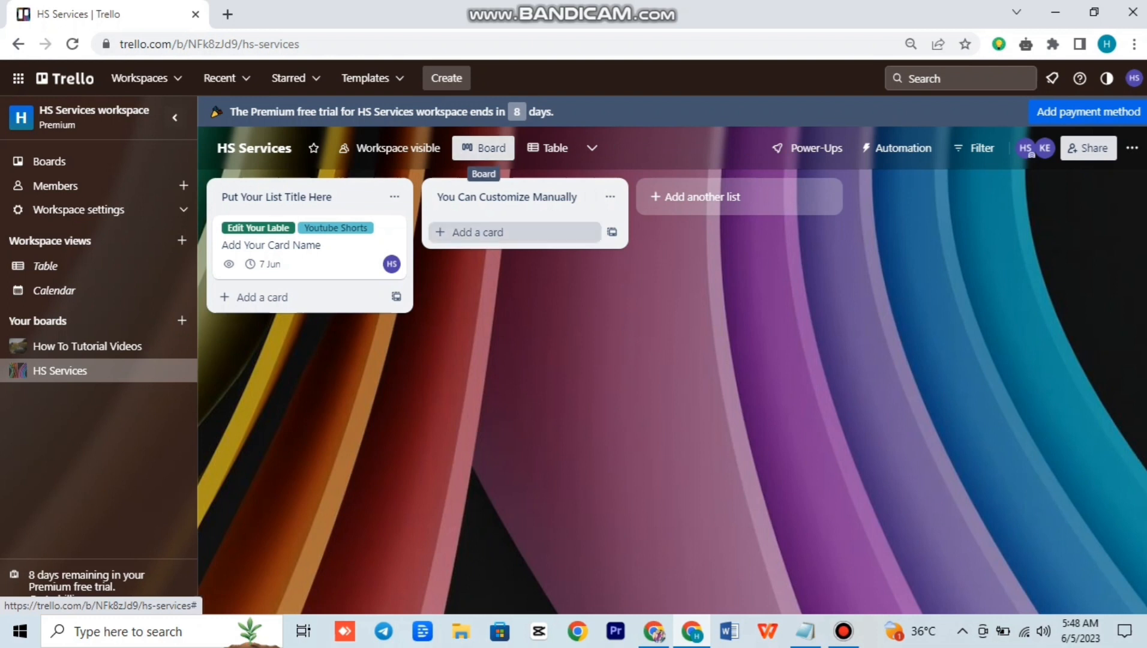
Try adding the Calendar and Dashboard views to the board, and remove both again
click(591, 147)
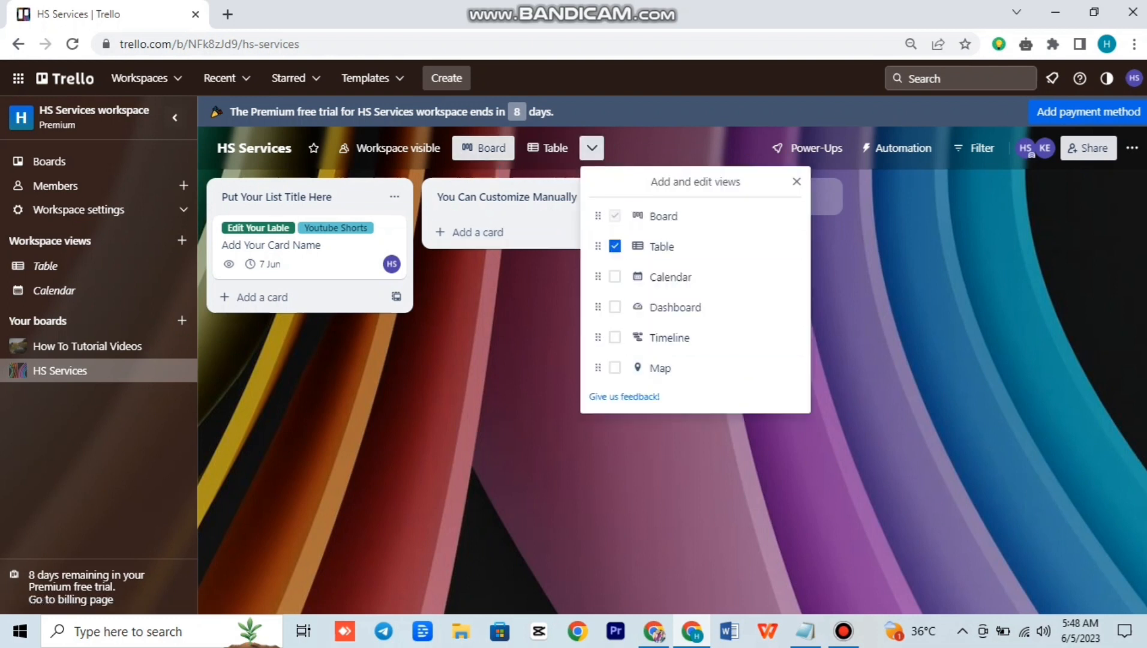
click(614, 276)
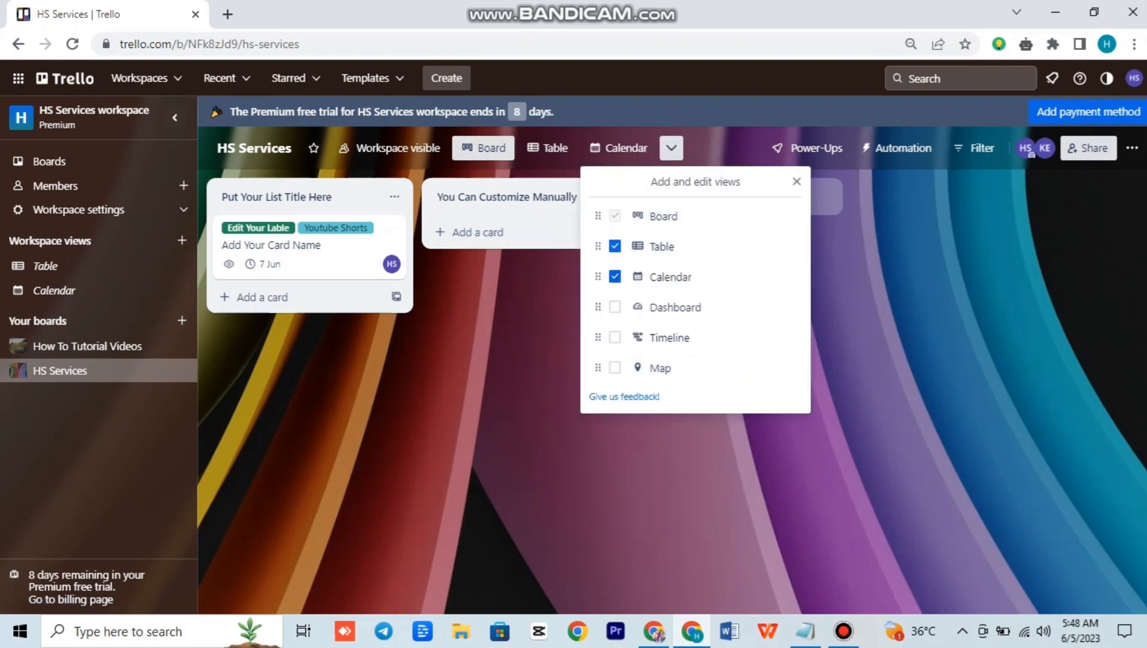
click(614, 307)
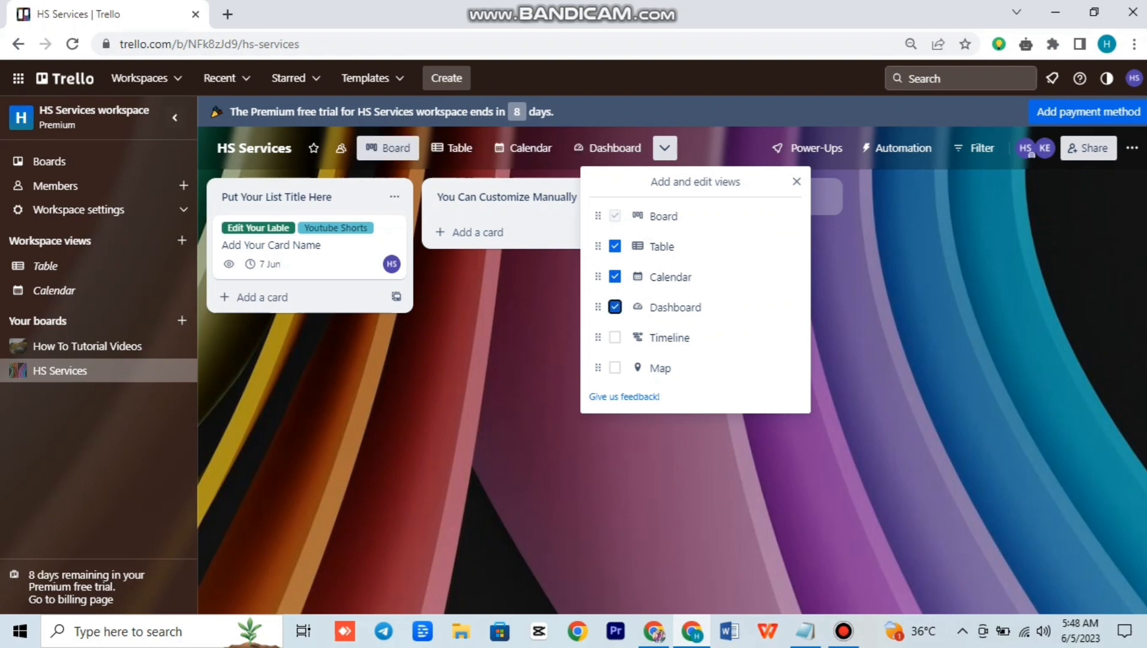
click(615, 307)
click(615, 277)
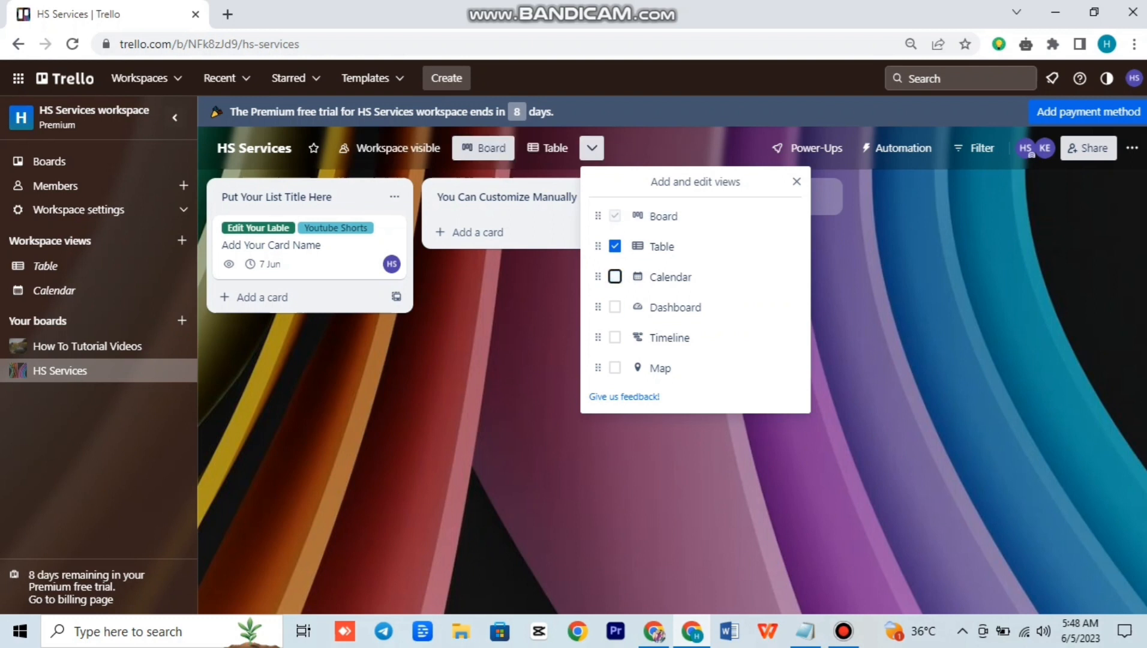
click(797, 182)
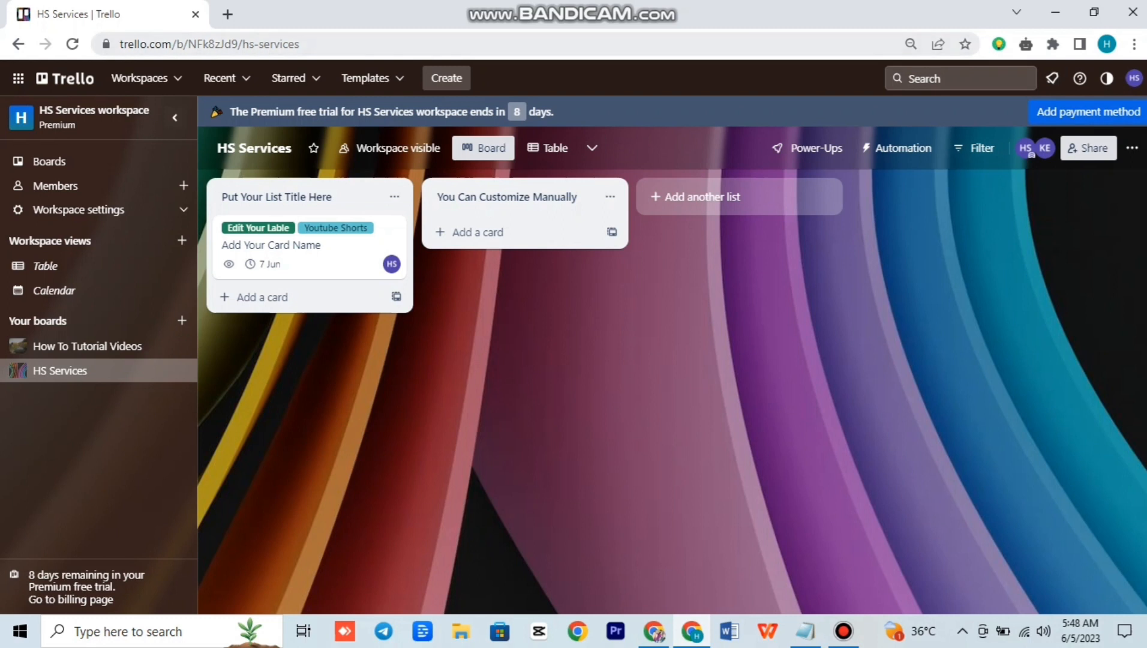
Check the HS Services workspace's member invitation options, return to the HS Services board and minimize the browser
click(48, 160)
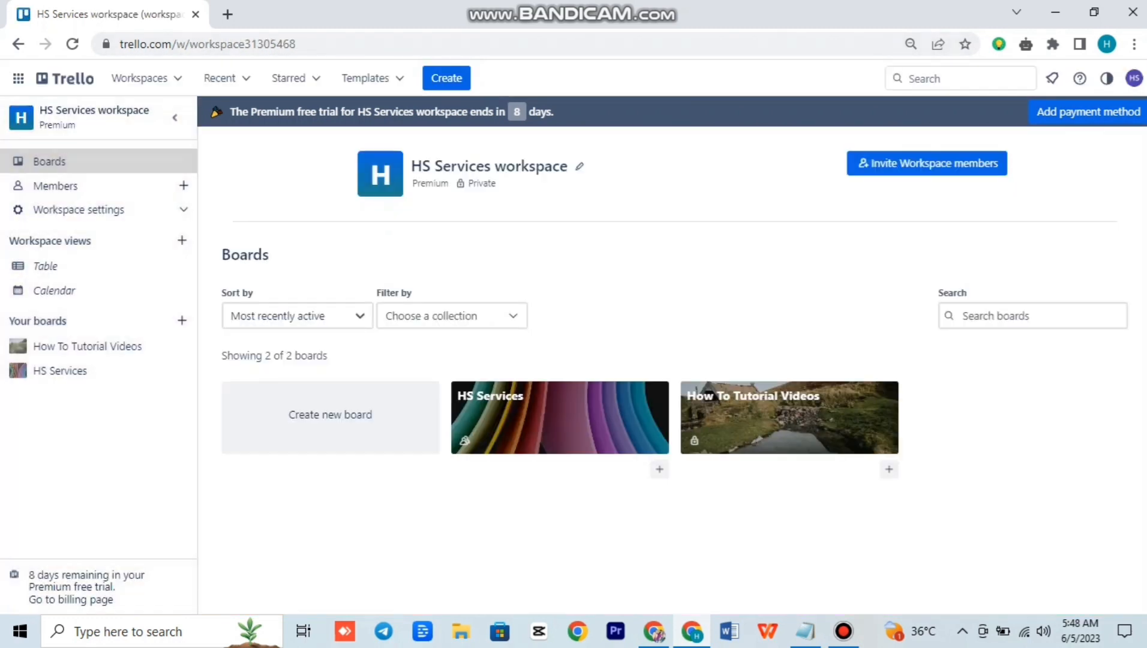
click(927, 163)
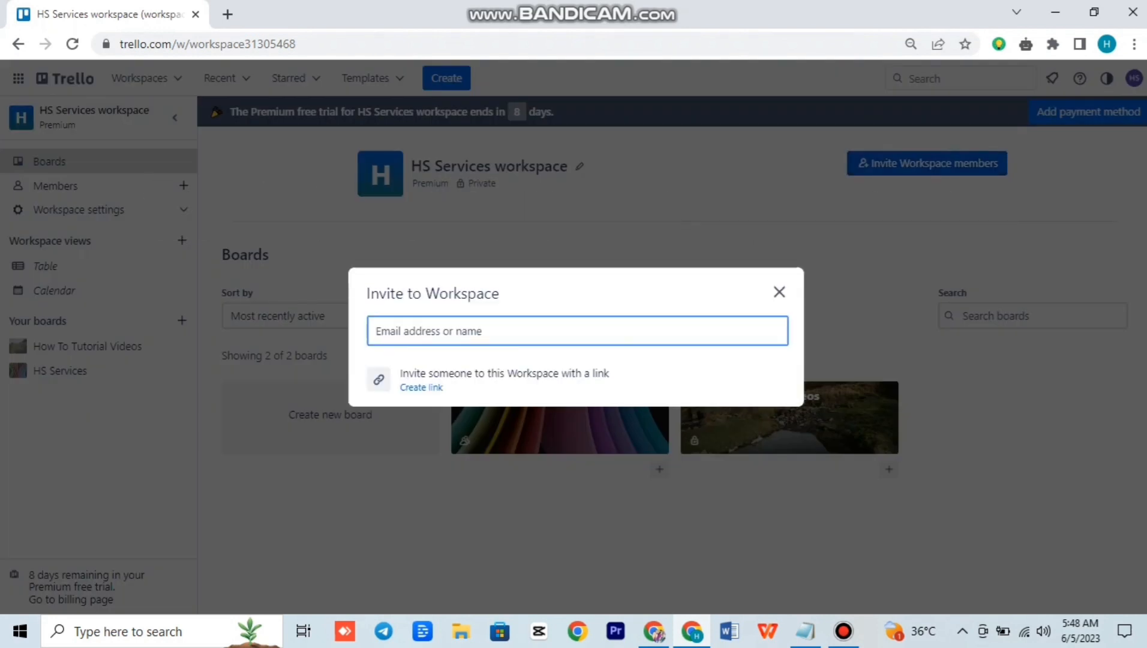
key(Escape)
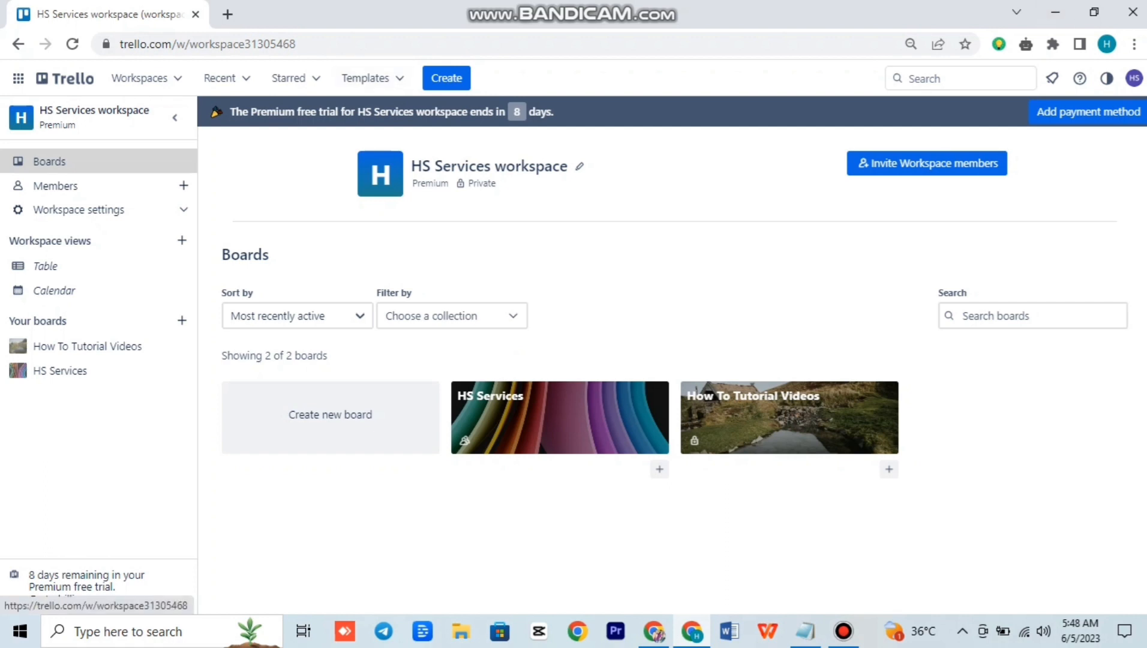
click(560, 417)
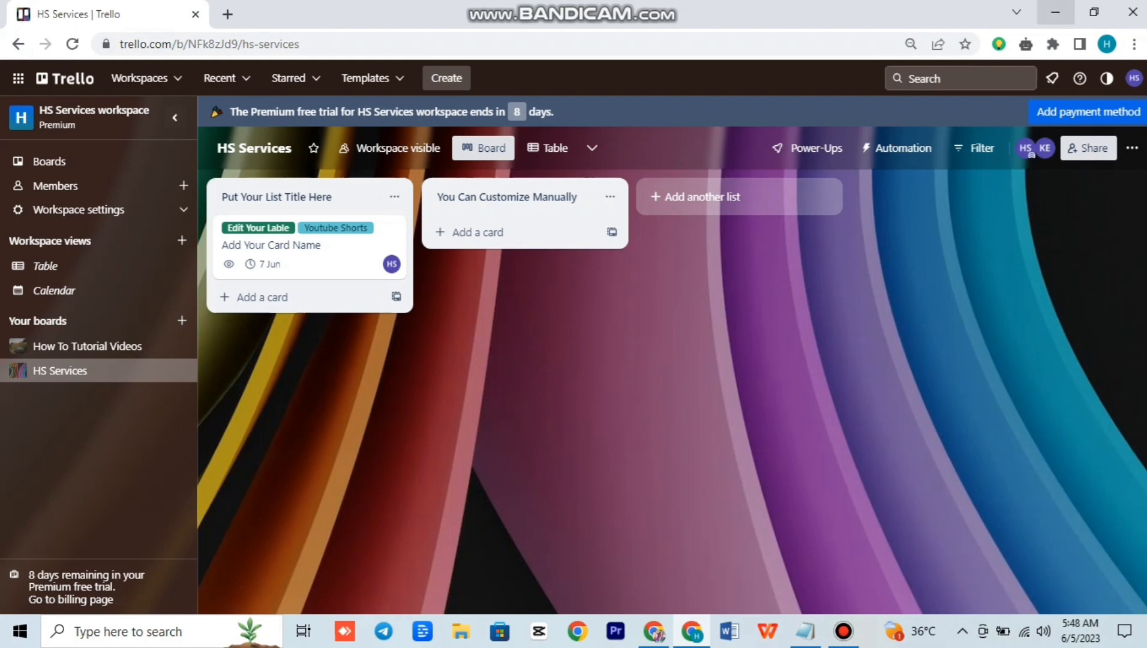
click(1055, 12)
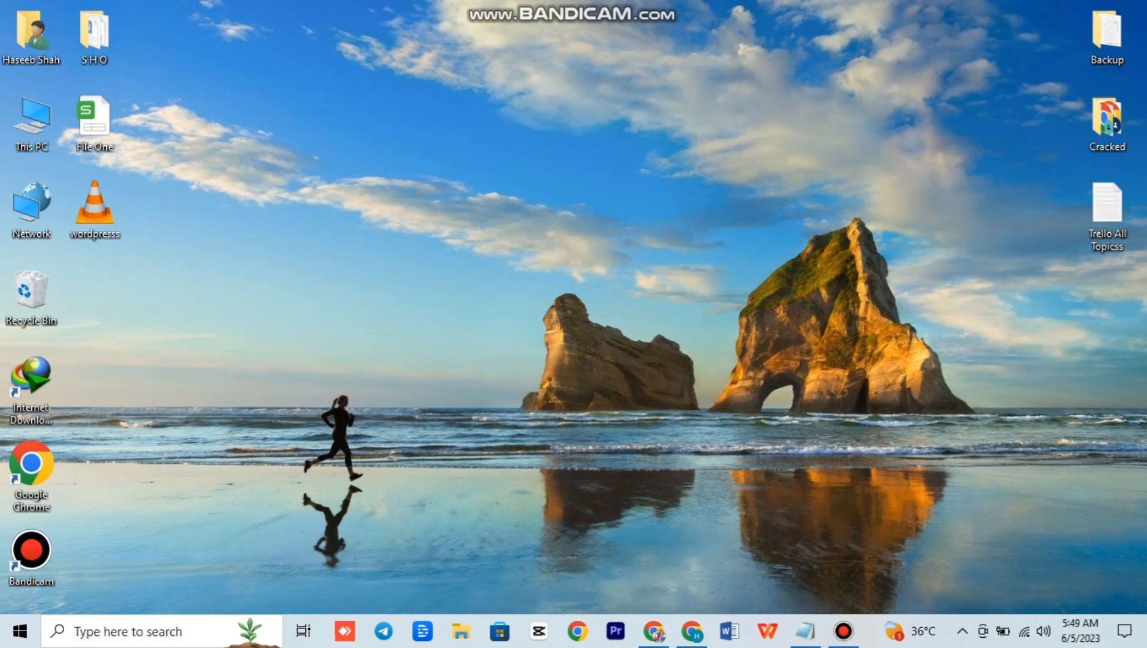
right_click(674, 119)
click(690, 170)
right_click(688, 168)
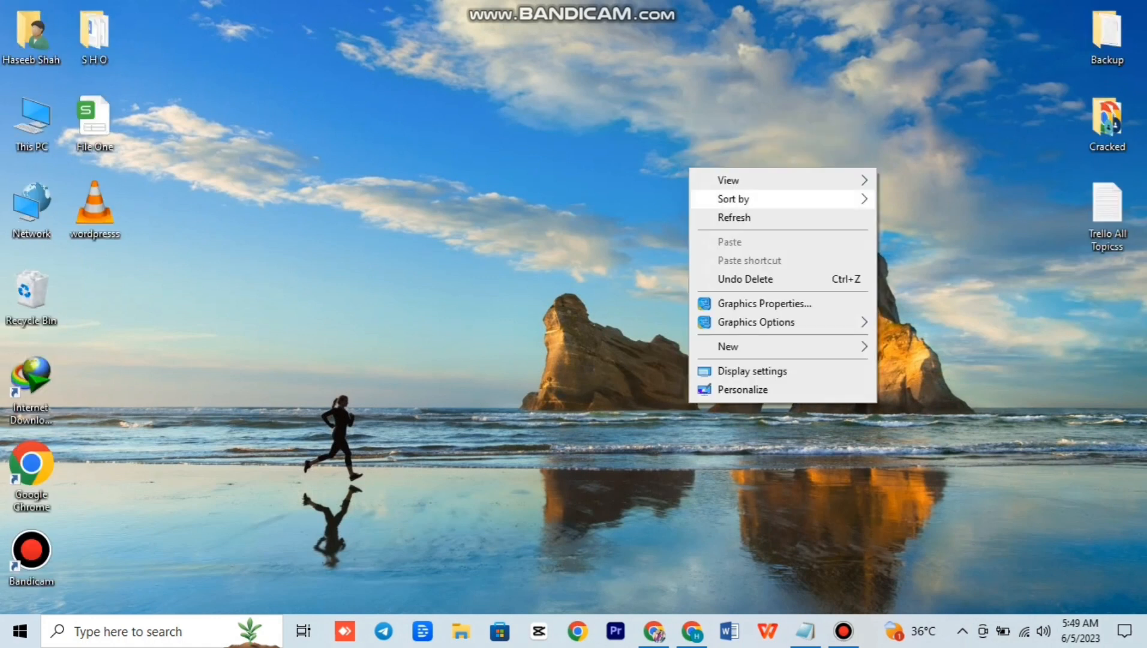
click(705, 218)
right_click(566, 217)
click(594, 267)
right_click(614, 267)
click(642, 318)
mouse_move(677, 11)
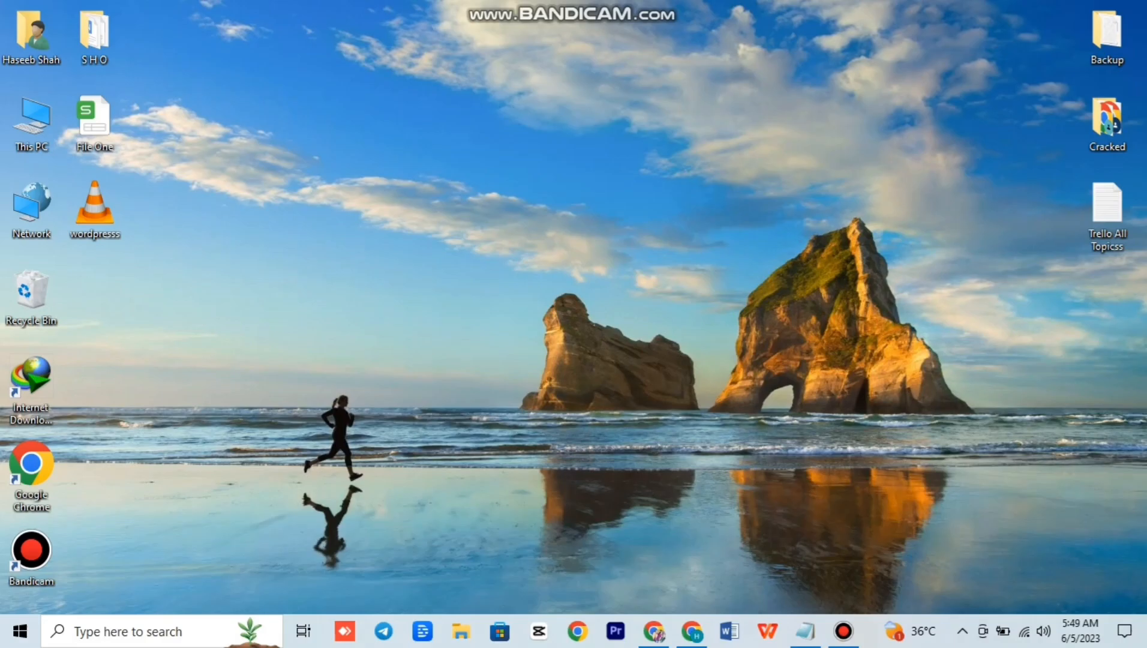
right_click(676, 120)
click(719, 170)
right_click(678, 160)
click(726, 215)
right_click(566, 217)
click(613, 267)
right_click(613, 267)
click(636, 316)
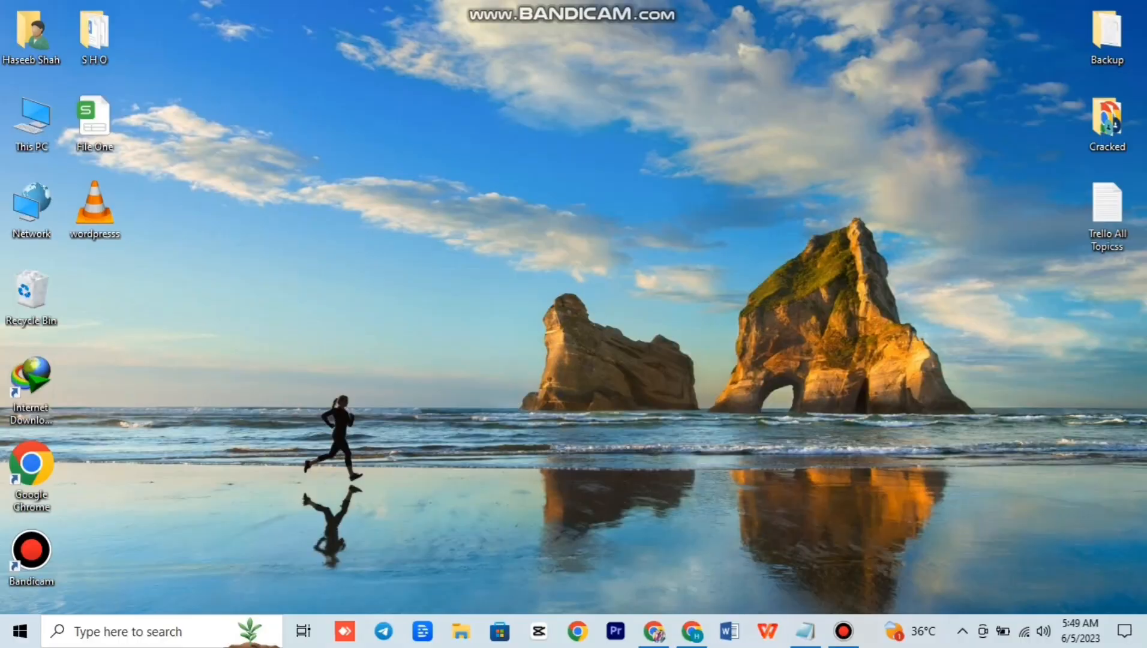
right_click(676, 120)
click(691, 170)
right_click(690, 168)
click(720, 218)
right_click(567, 218)
click(606, 267)
right_click(613, 267)
click(639, 318)
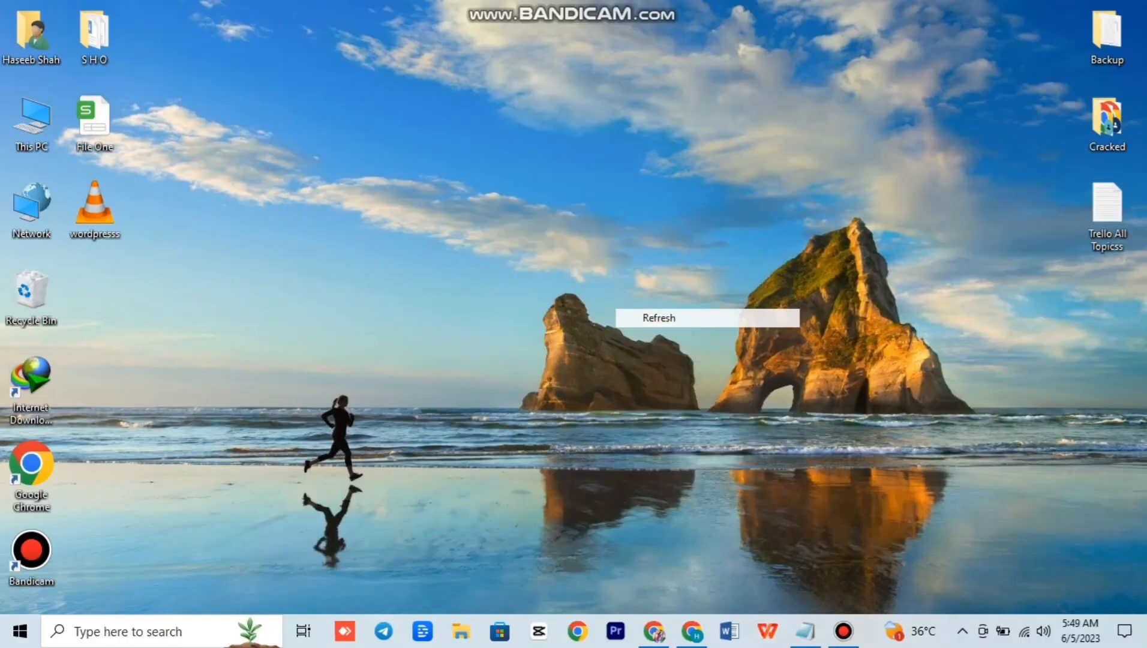
mouse_move(678, 7)
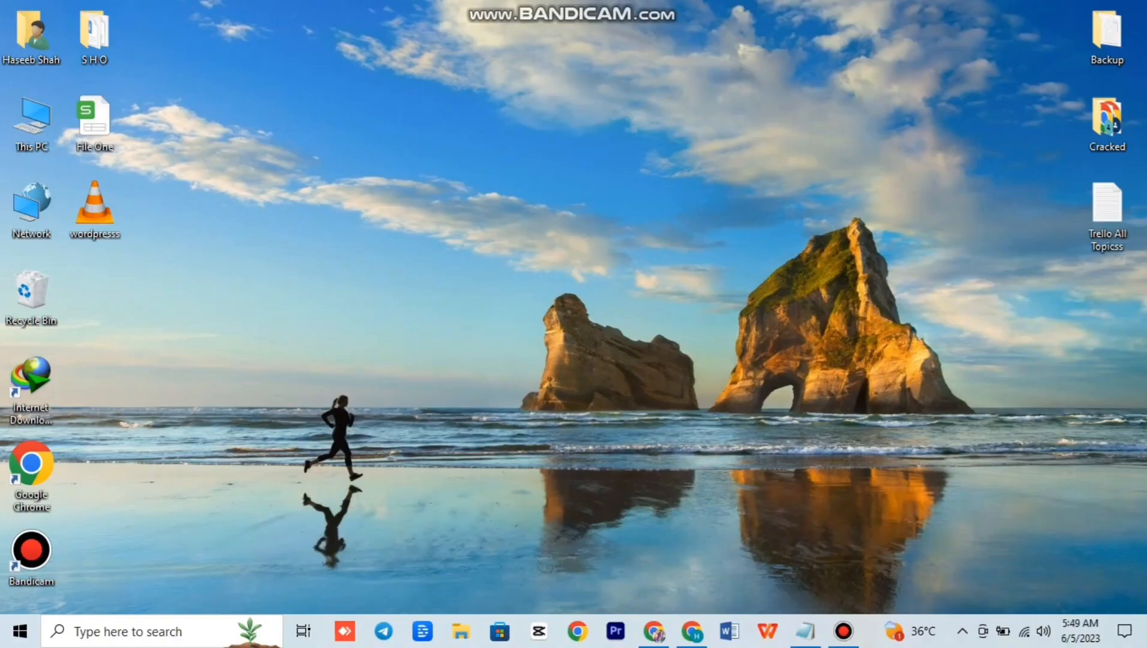
right_click(676, 120)
click(719, 169)
right_click(688, 167)
click(720, 218)
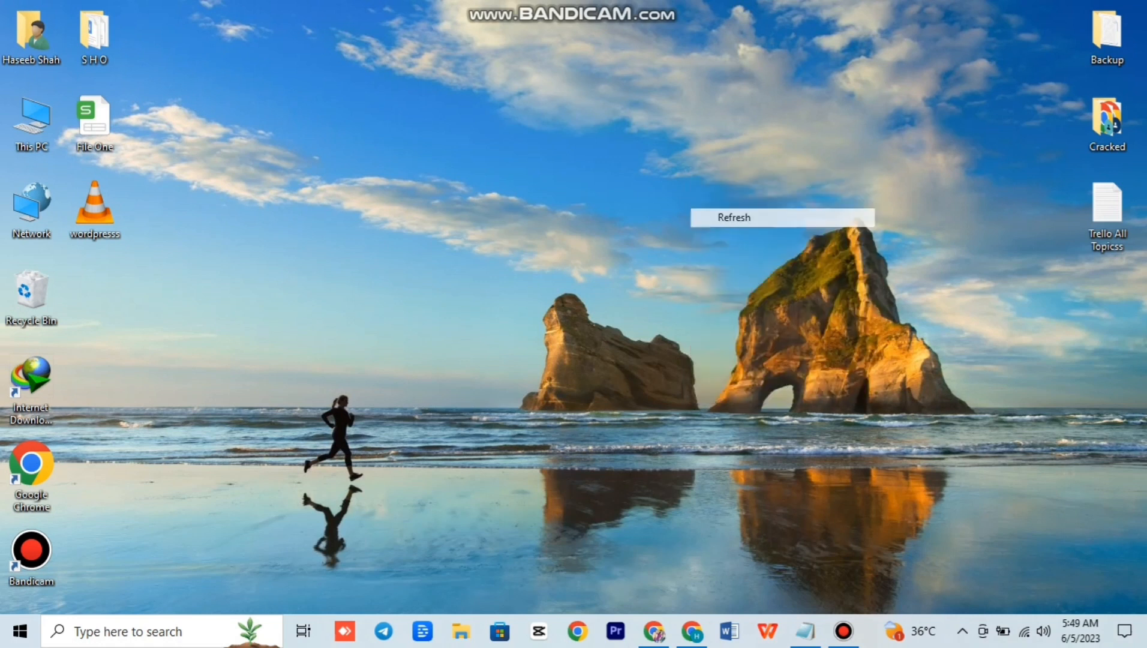
right_click(566, 218)
click(616, 267)
right_click(615, 269)
click(659, 318)
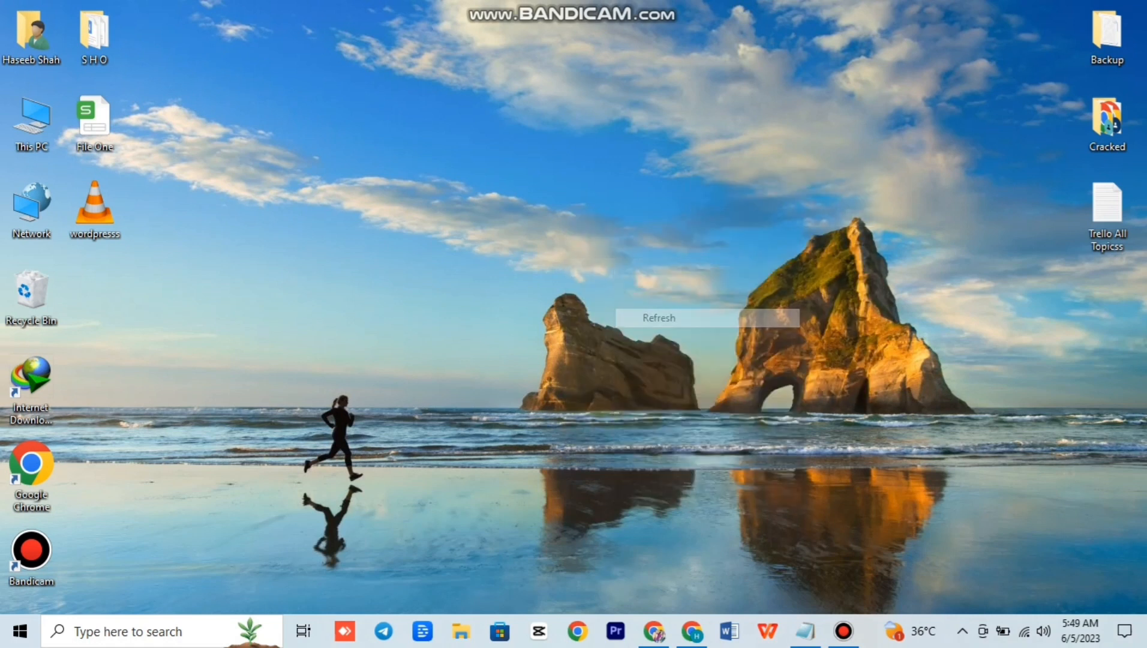